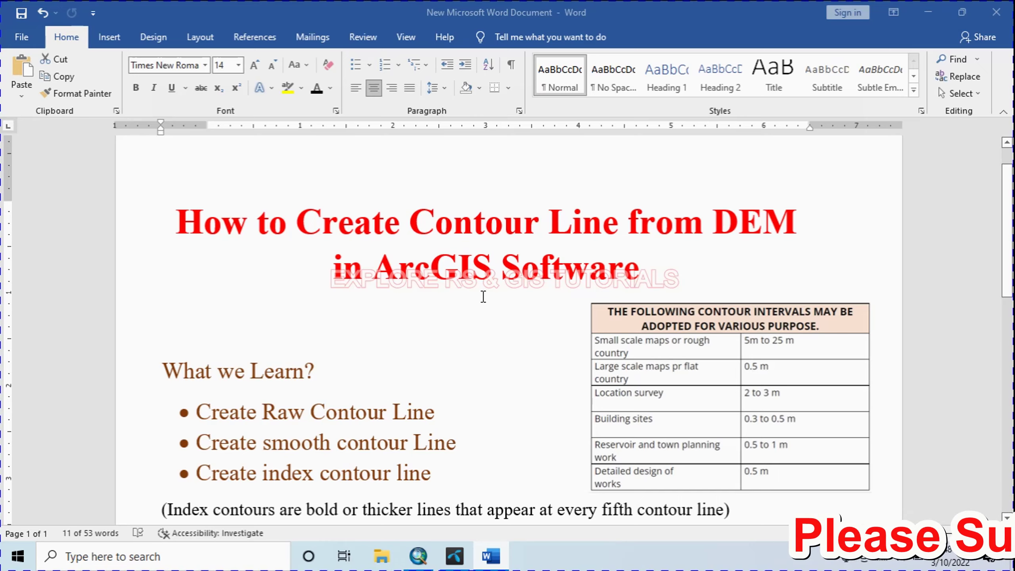
Step: Review the lesson outline in the document, and switch to ArcMap to view the dem_p elevation raster
scroll(347, 325, "down", 2)
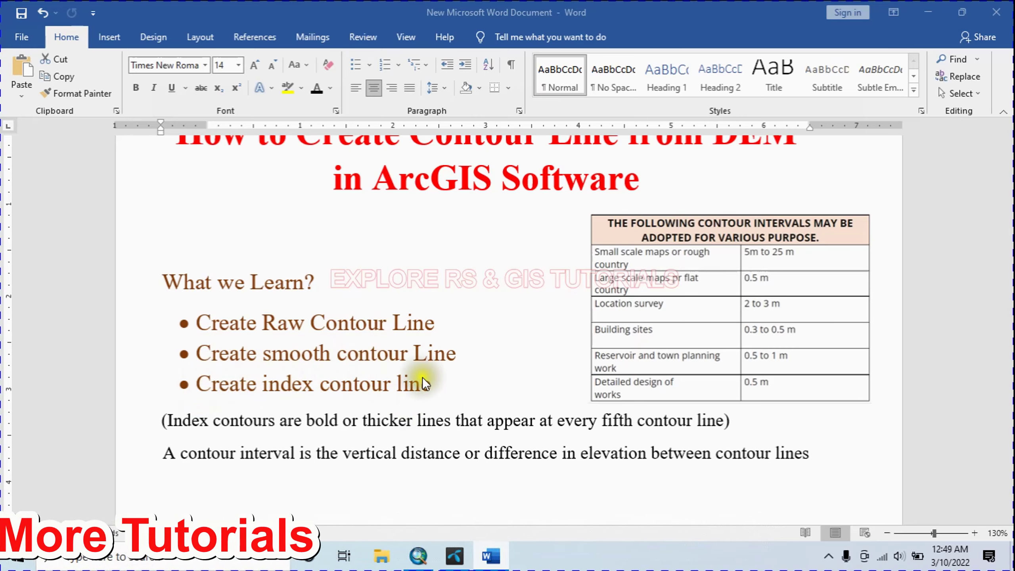
left_click(928, 12)
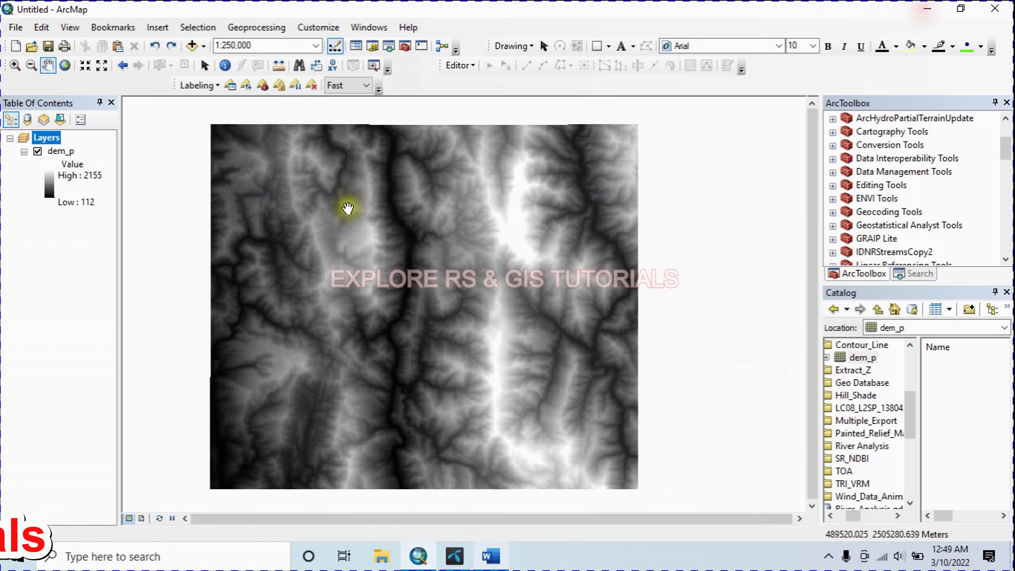
left_click_drag(397, 254, 426, 245)
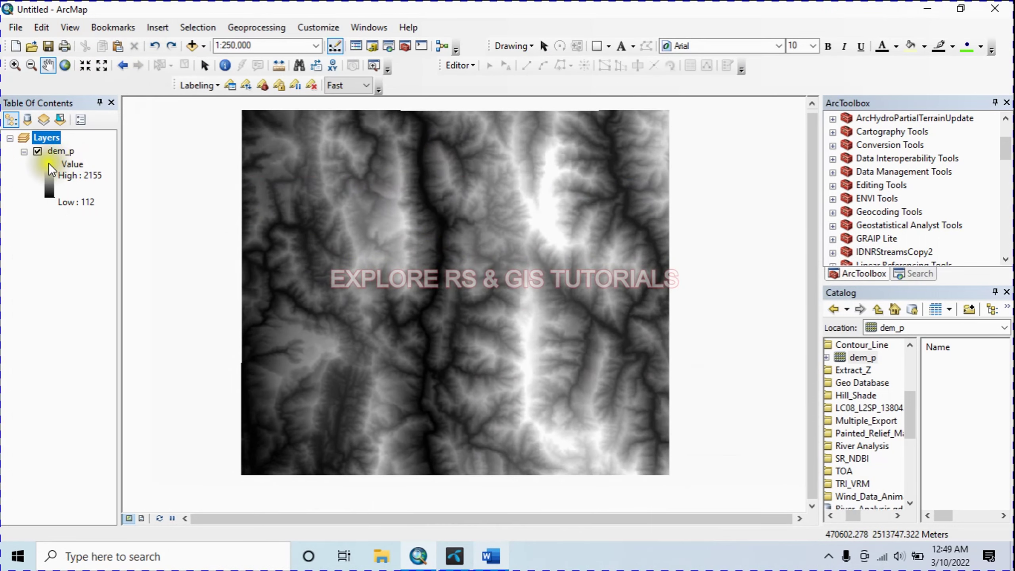
left_click_drag(363, 239, 353, 247)
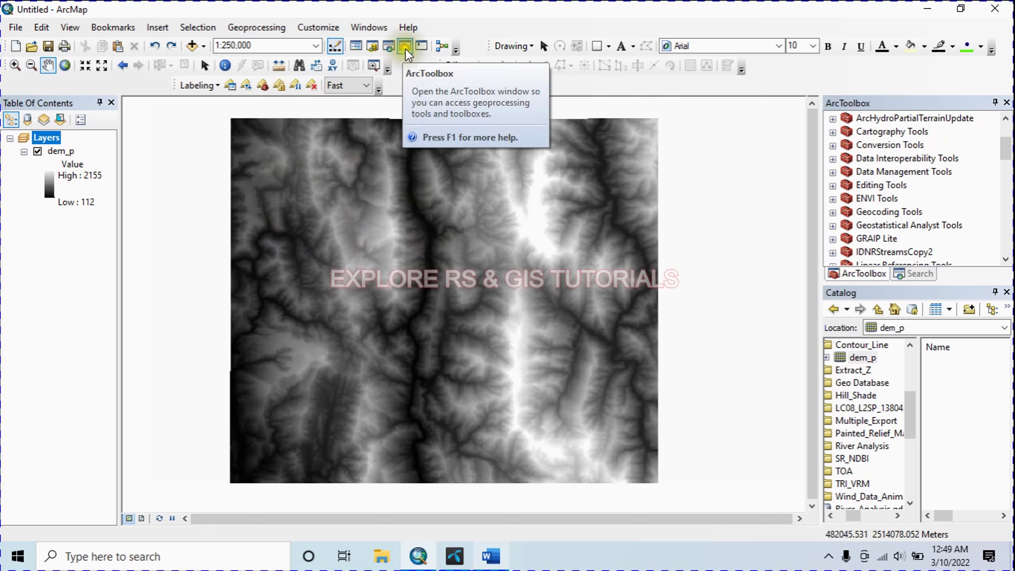
Step: Open the Contour tool from the Surface toolset of the Spatial Analyst Tools
left_click_drag(1006, 152, 1009, 189)
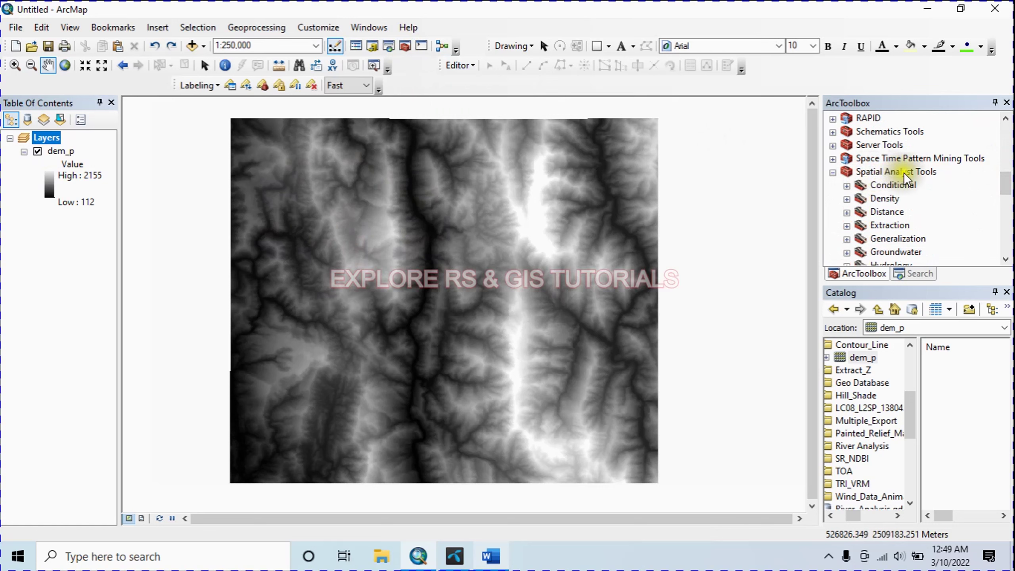
left_click_drag(1006, 191, 1007, 198)
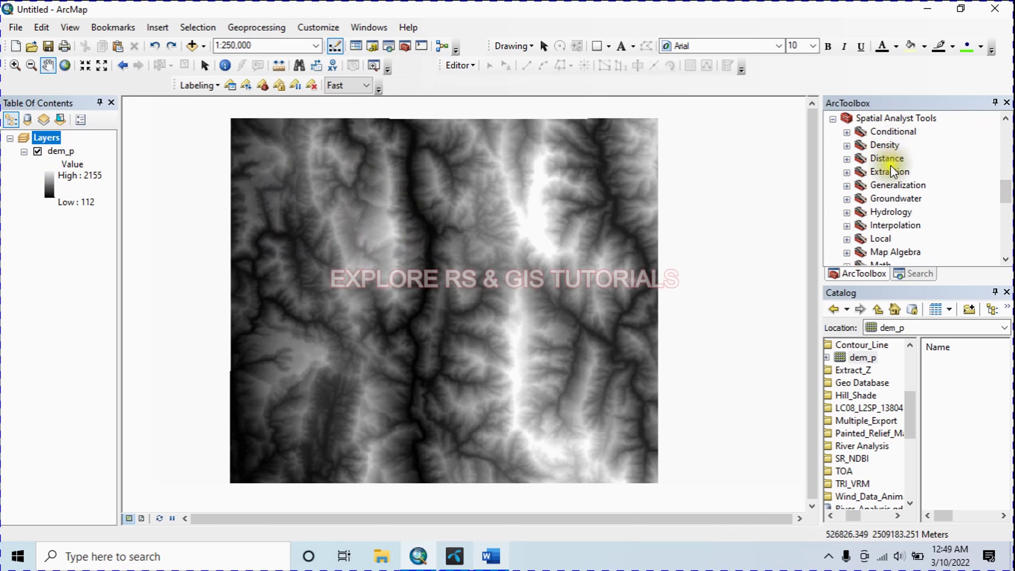
scroll(891, 165, "down", 5)
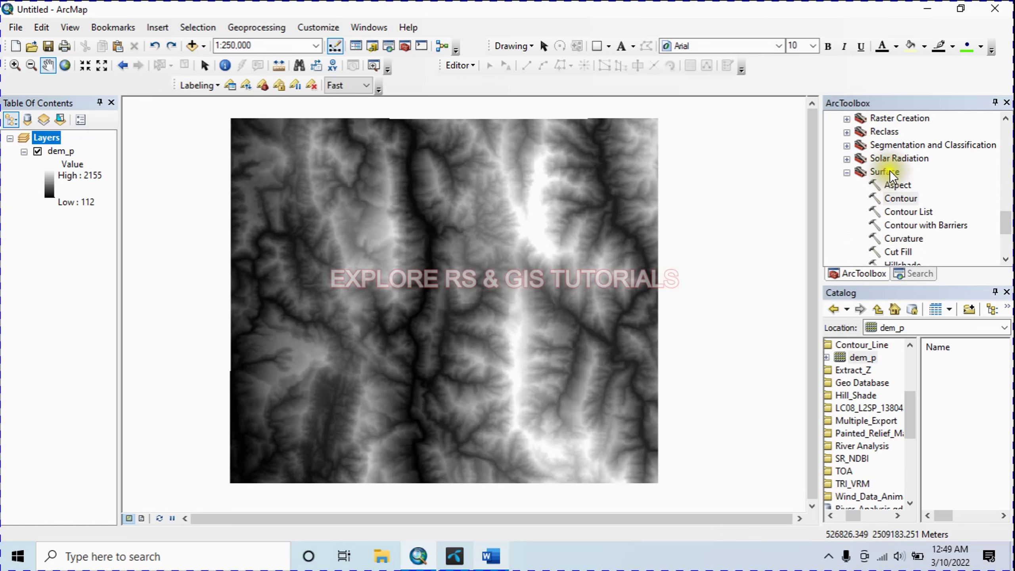
left_click(894, 198)
double_click(892, 198)
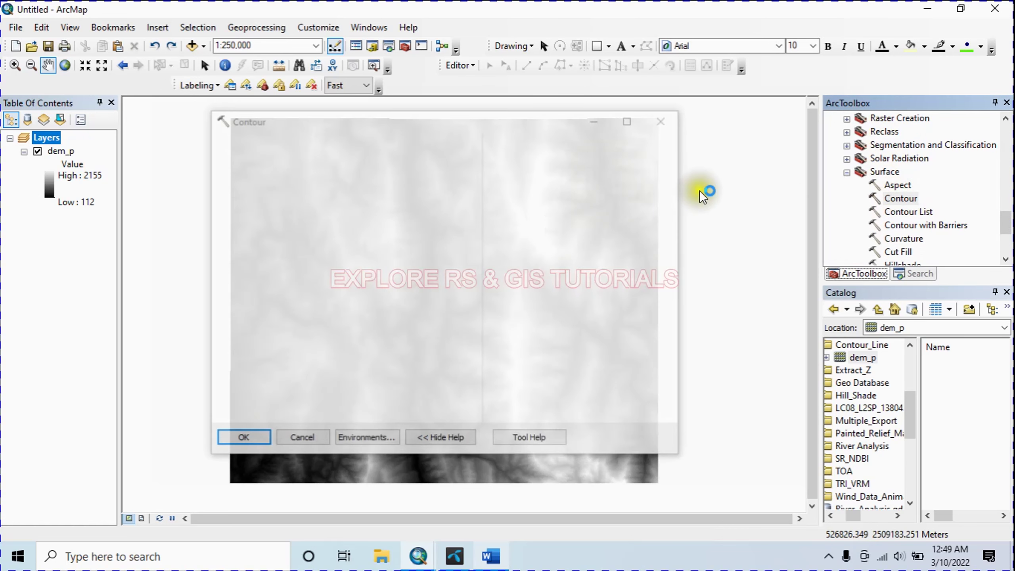
left_click_drag(452, 116, 499, 118)
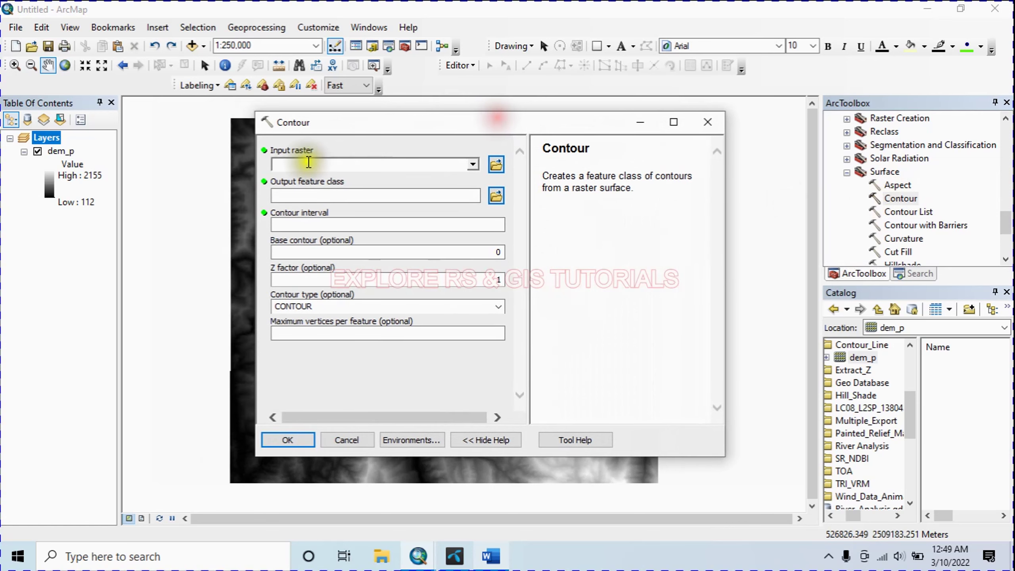
Step: Set dem_p as the input raster and save the output feature class as Raw_Contour in the Contour_Line folder
left_click(472, 164)
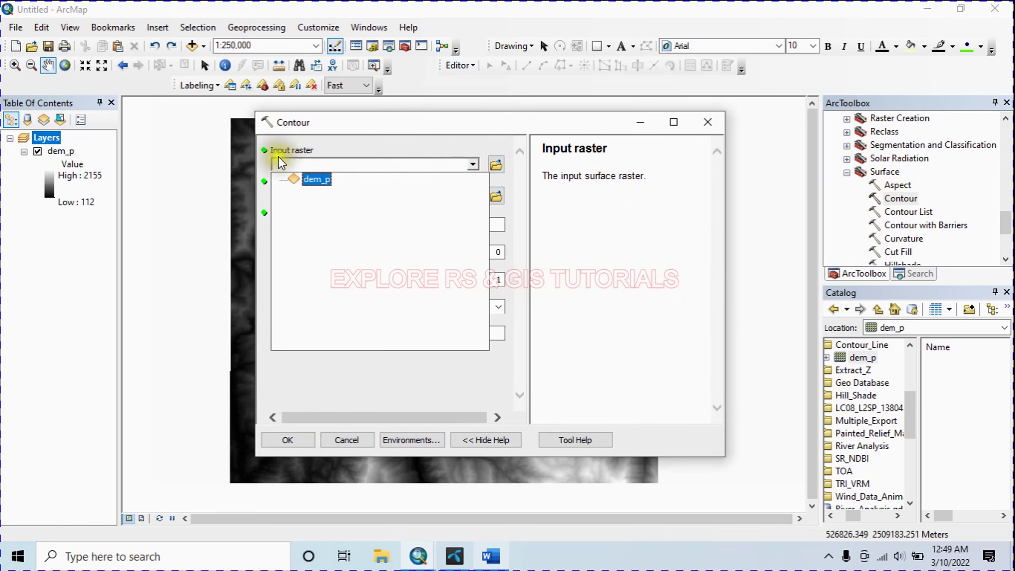
left_click(313, 181)
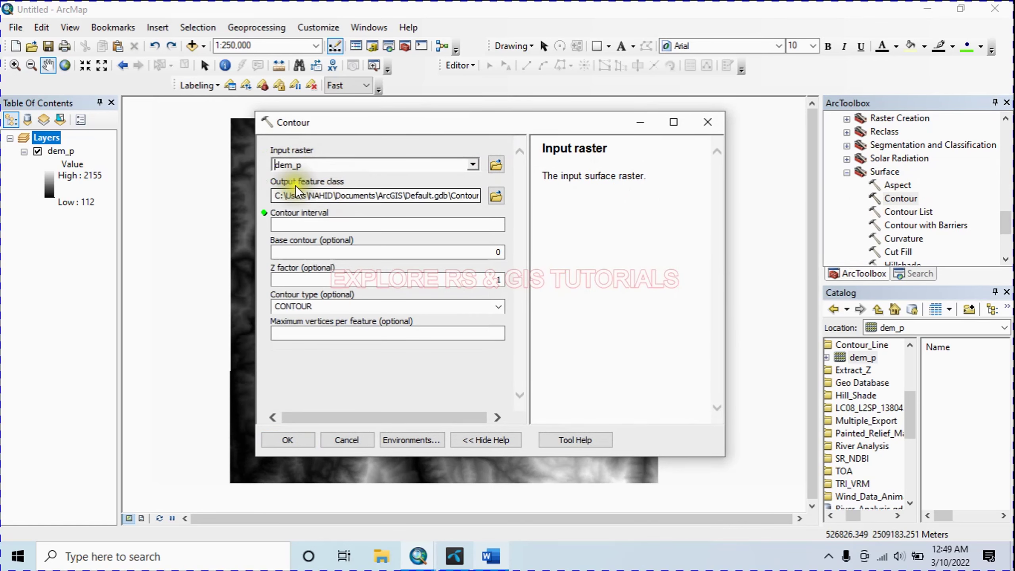
double_click(308, 167)
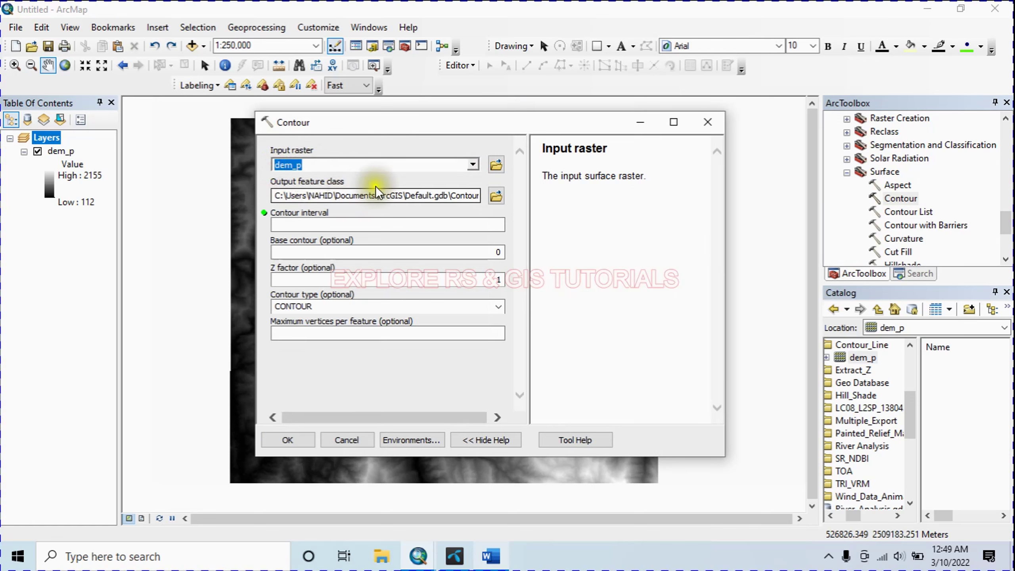
left_click(497, 196)
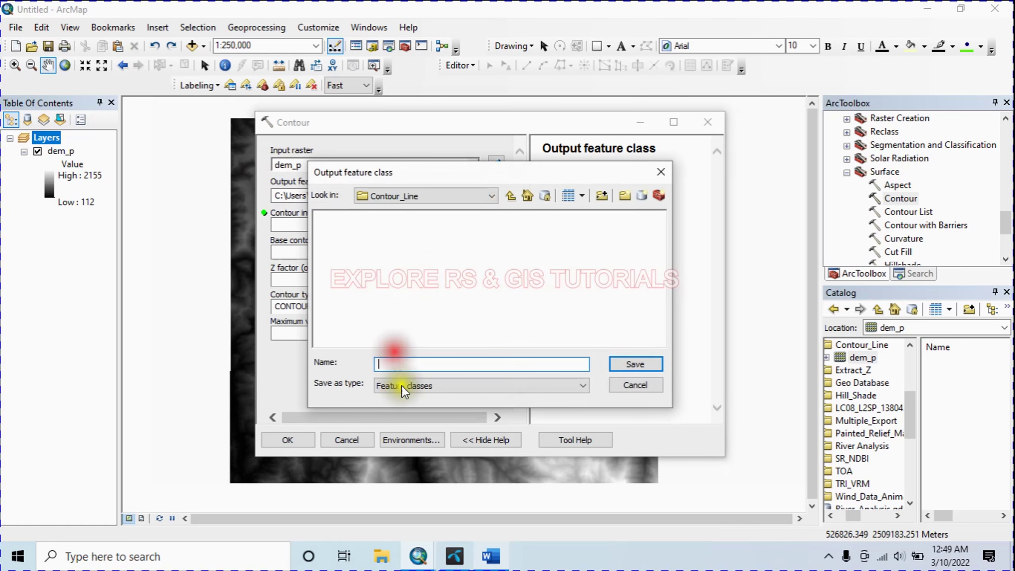
left_click(395, 364)
type("Raw_Contour")
left_click(613, 363)
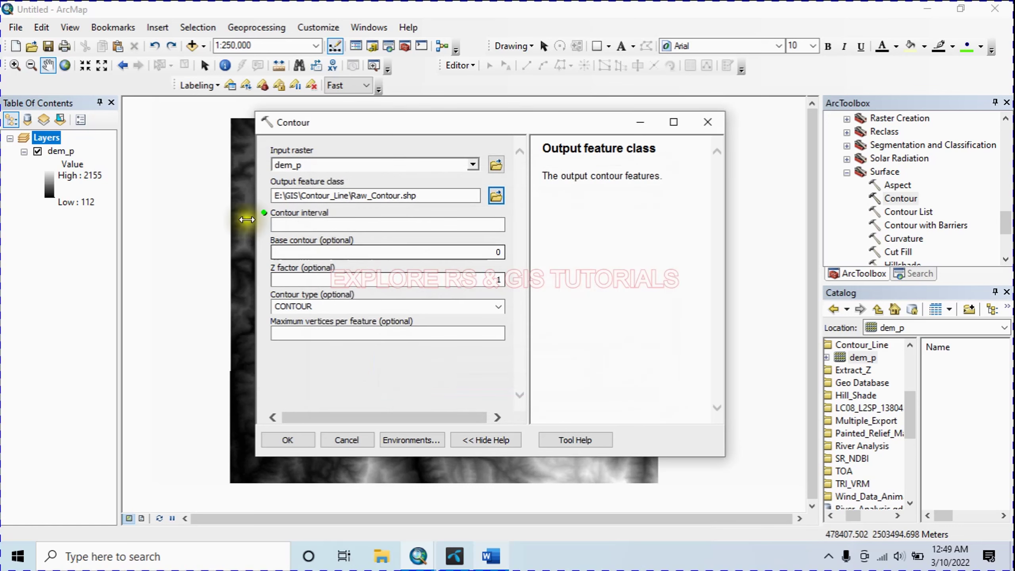
Step: Switch to Word and review the table of contour intervals by purpose and the definition of contour interval
left_click(310, 223)
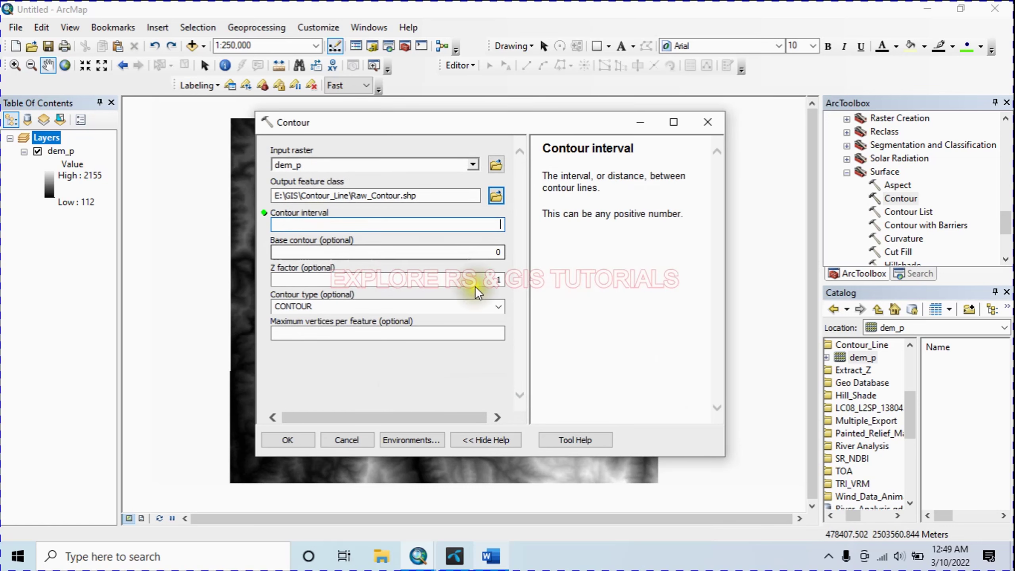
left_click(492, 558)
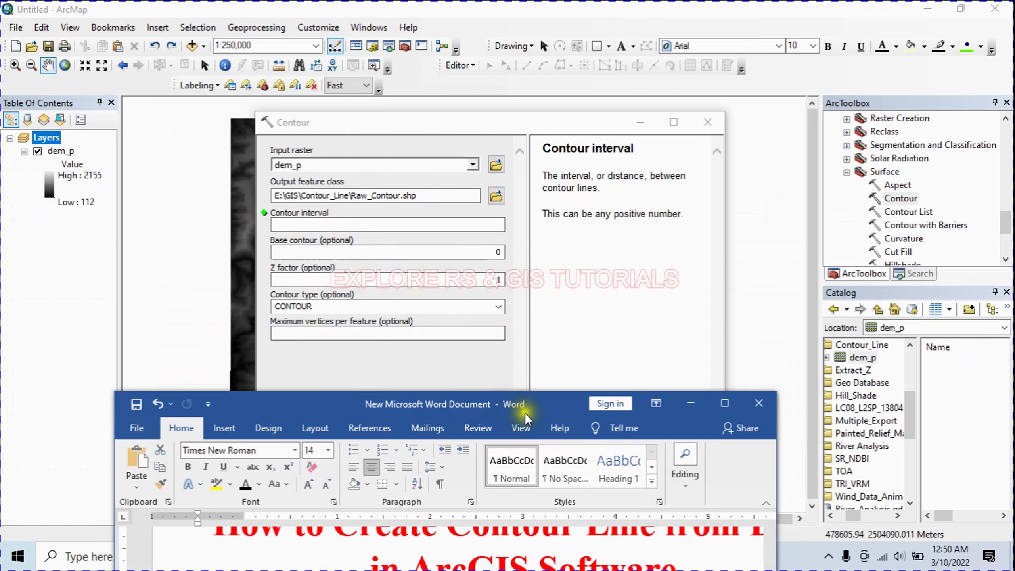
left_click_drag(545, 402, 477, 78)
left_click_drag(713, 216, 872, 217)
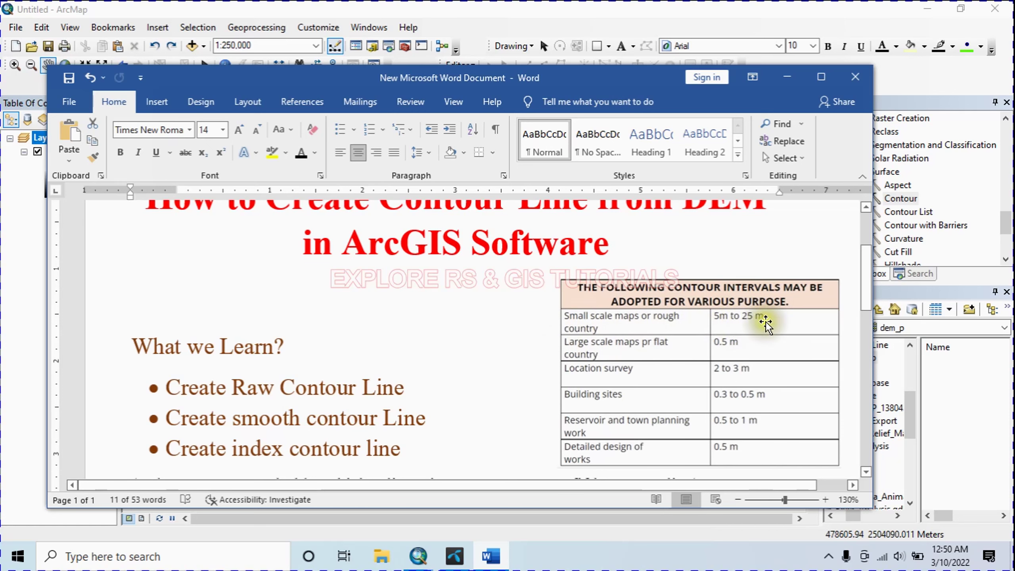
scroll(559, 368, "down", 2)
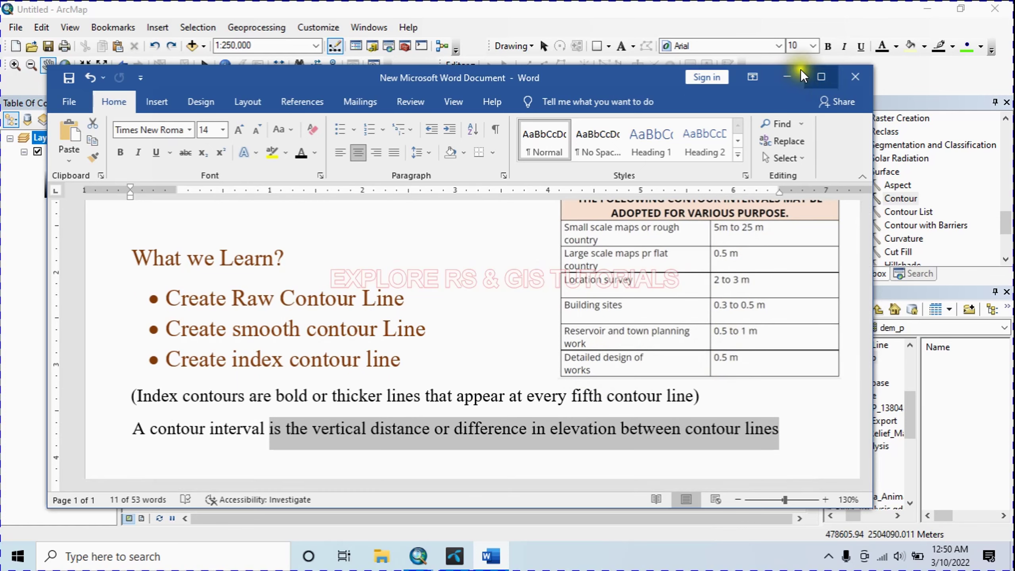
left_click(788, 77)
Step: Set the contour interval to 25, keep the base contour at 0, and run the Contour tool
left_click_drag(416, 121, 592, 110)
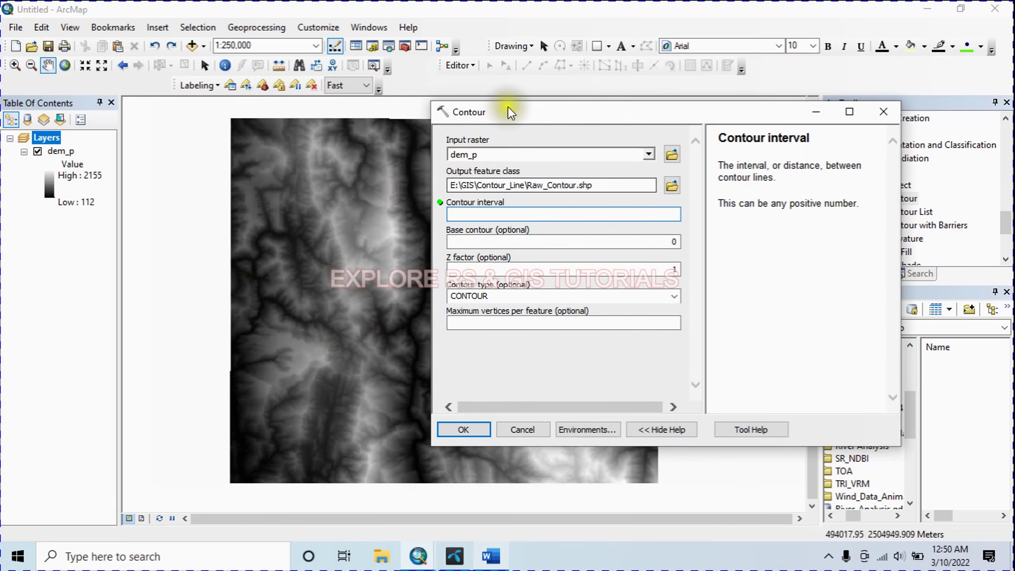
left_click_drag(508, 106, 515, 118)
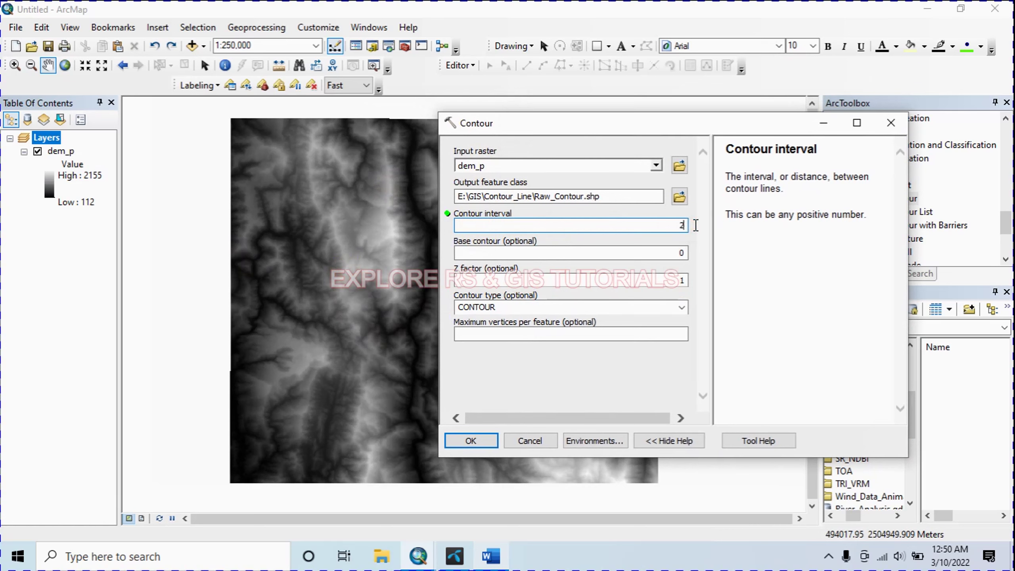
type("5")
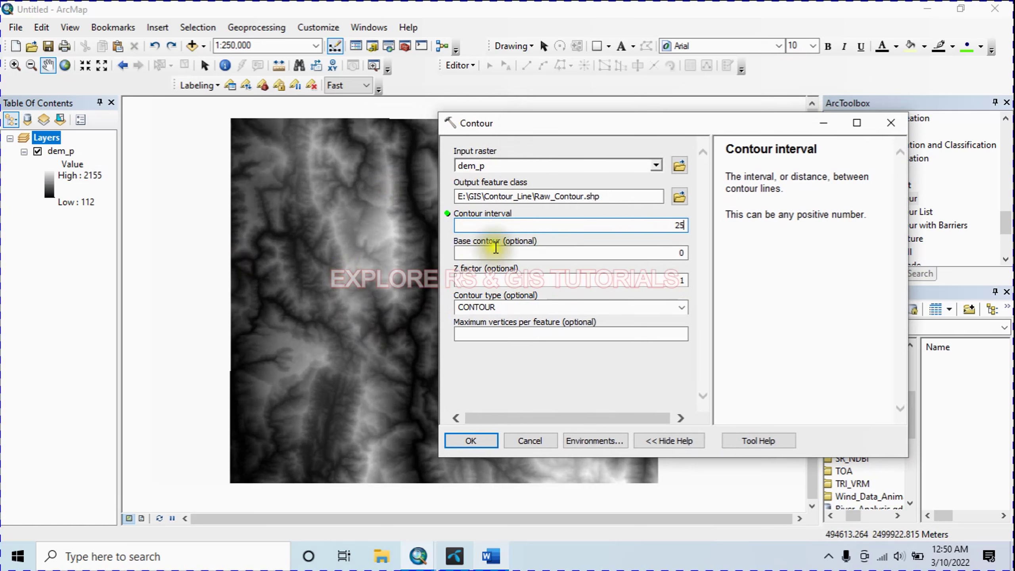
double_click(680, 252)
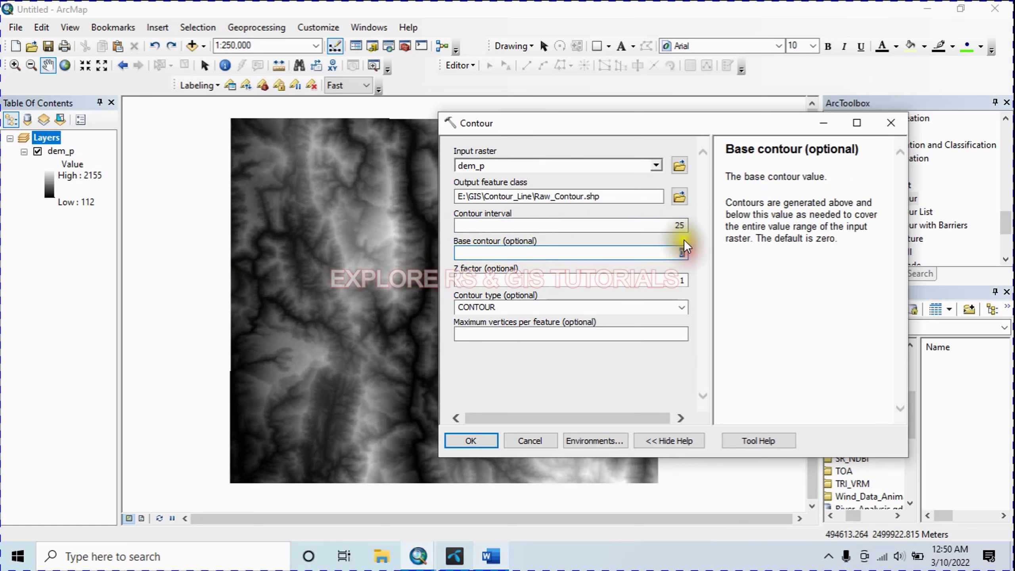
left_click(457, 439)
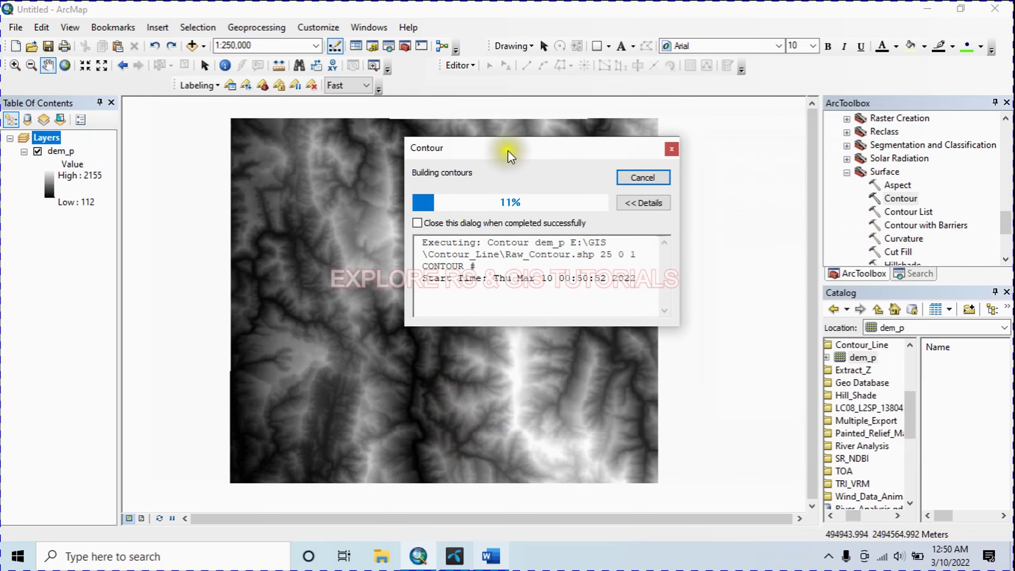
left_click_drag(508, 150, 479, 164)
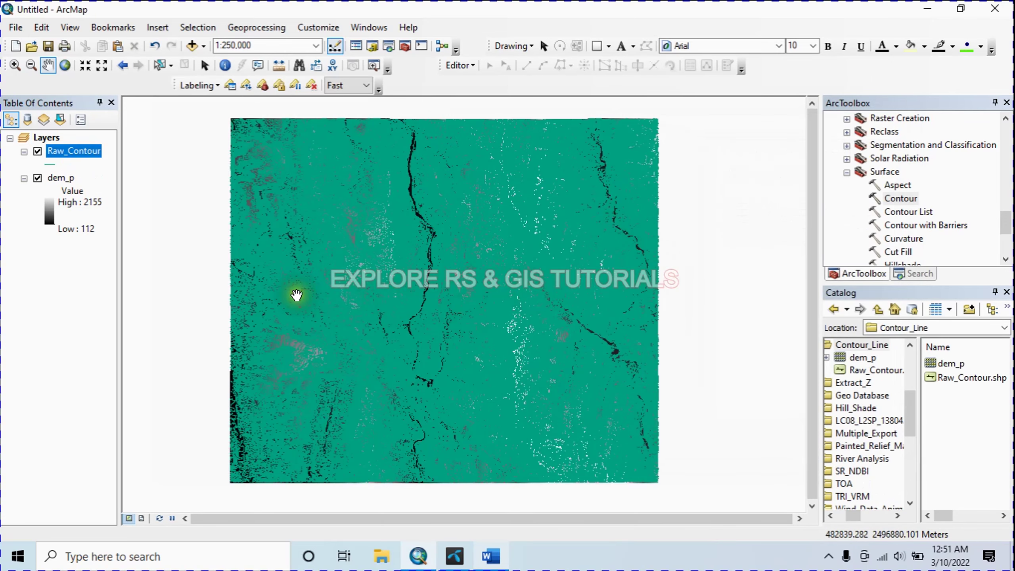
Step: Change the line symbol colour of the Raw_Contour layer to red
scroll(288, 282, "up", 3)
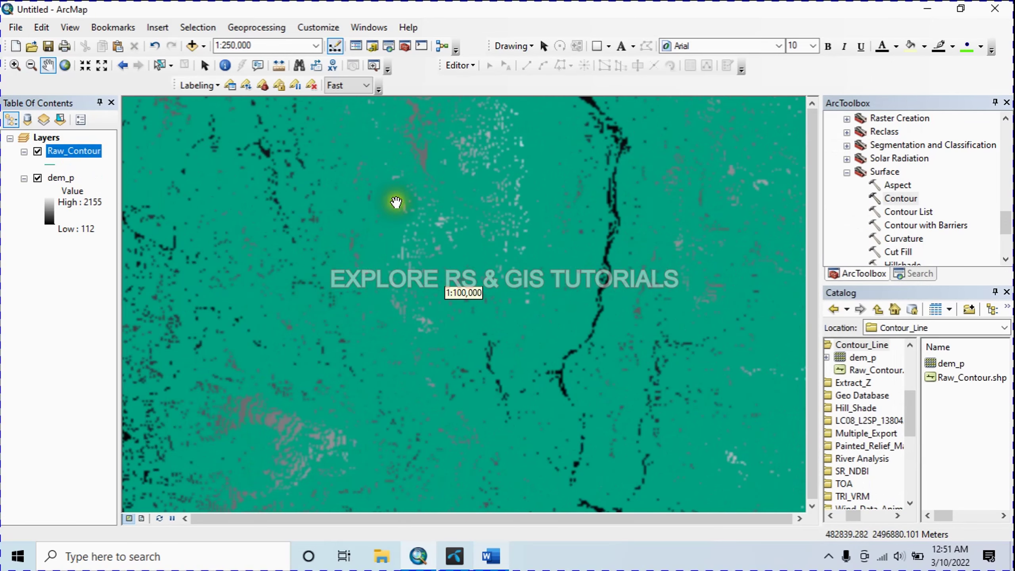
scroll(269, 254, "up", 2)
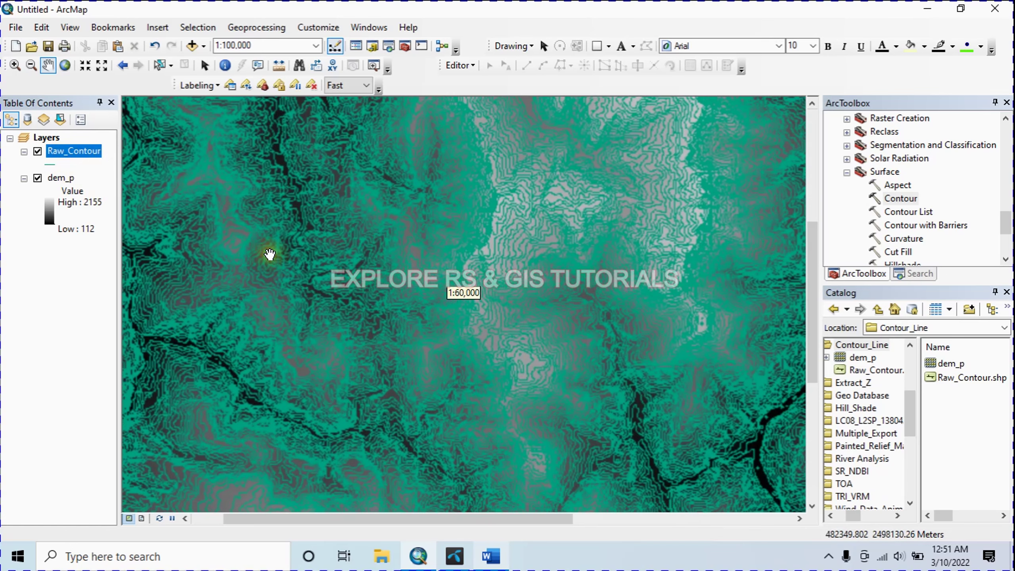
scroll(460, 254, "up", 3)
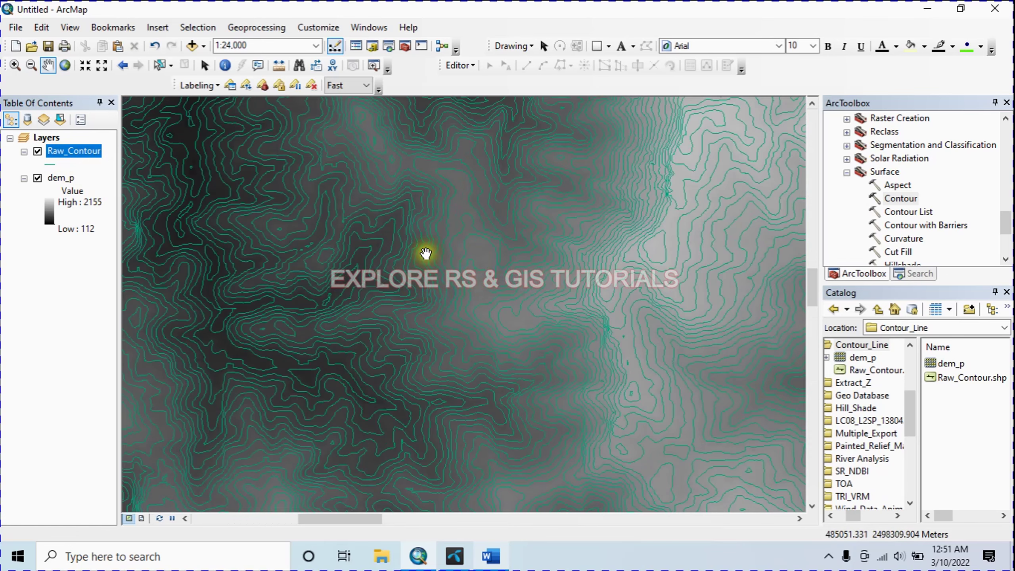
scroll(209, 306, "down", 2)
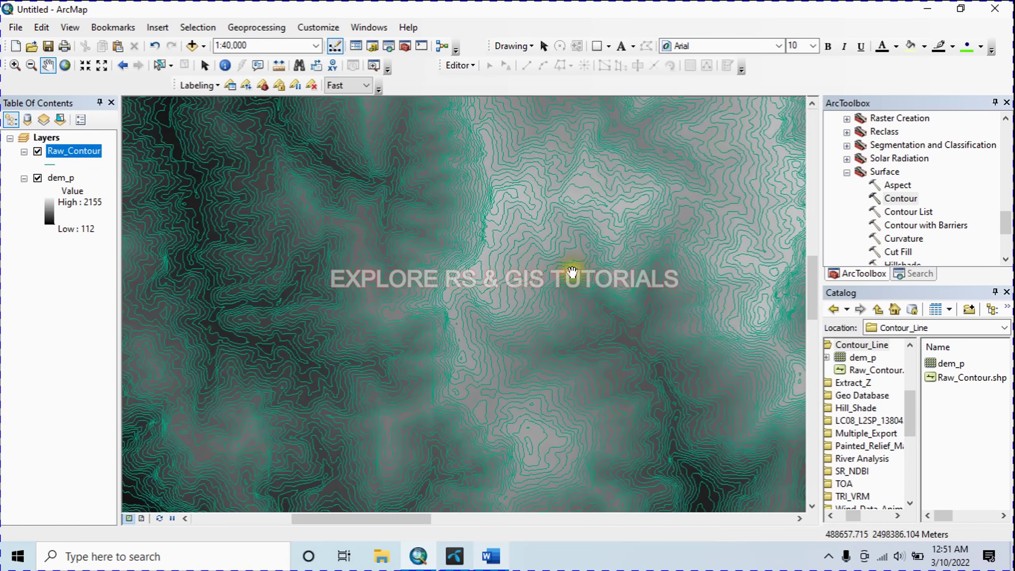
left_click(52, 166)
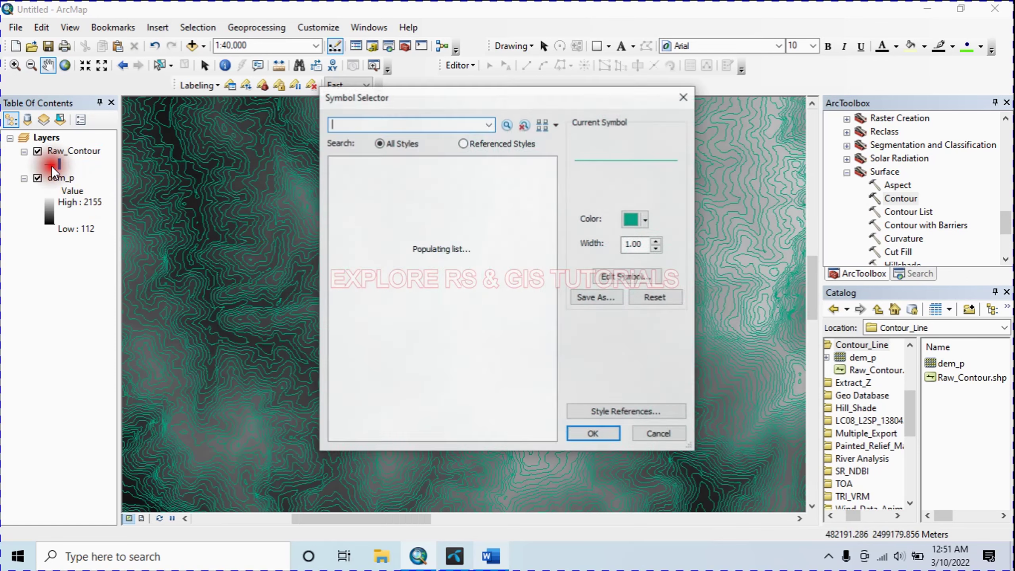
left_click(635, 221)
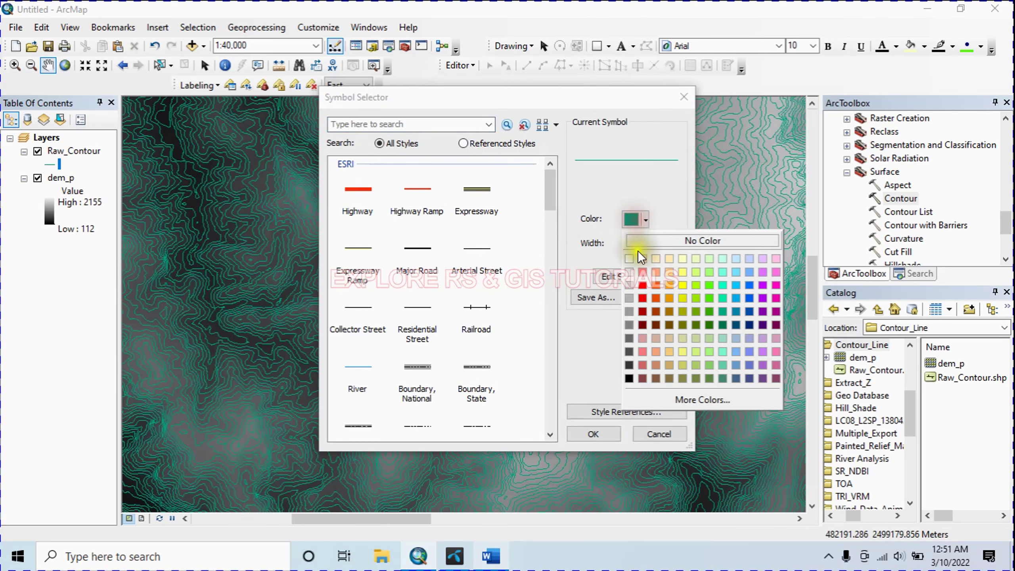
left_click(643, 284)
left_click(594, 434)
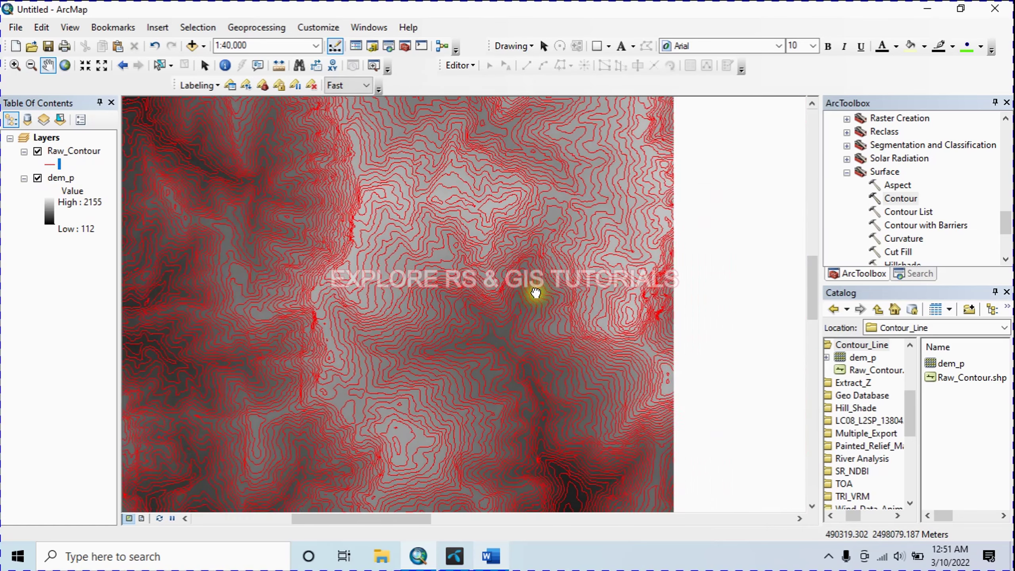
Step: Examine the shape of the raw contour lines over the DEM at several map scales
left_click_drag(537, 295, 480, 207)
scroll(480, 207, "up", 4)
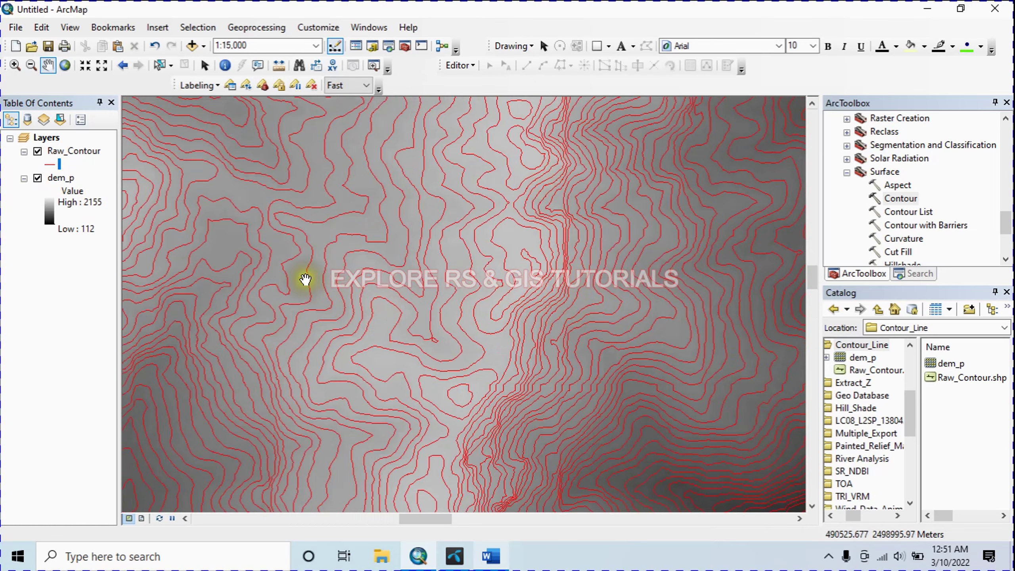
scroll(290, 238, "down", 2)
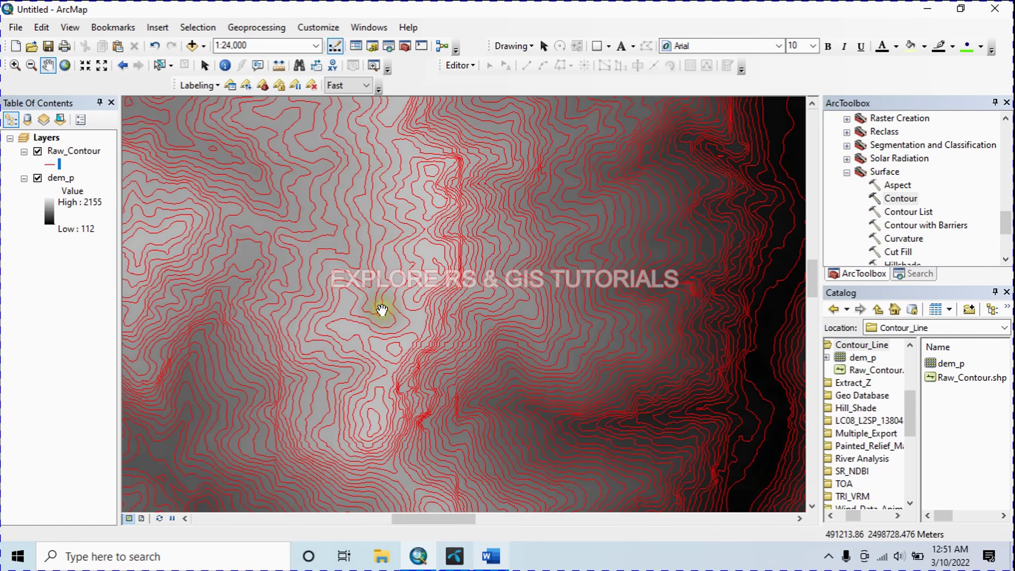
scroll(275, 279, "down", 1)
scroll(280, 272, "down", 1)
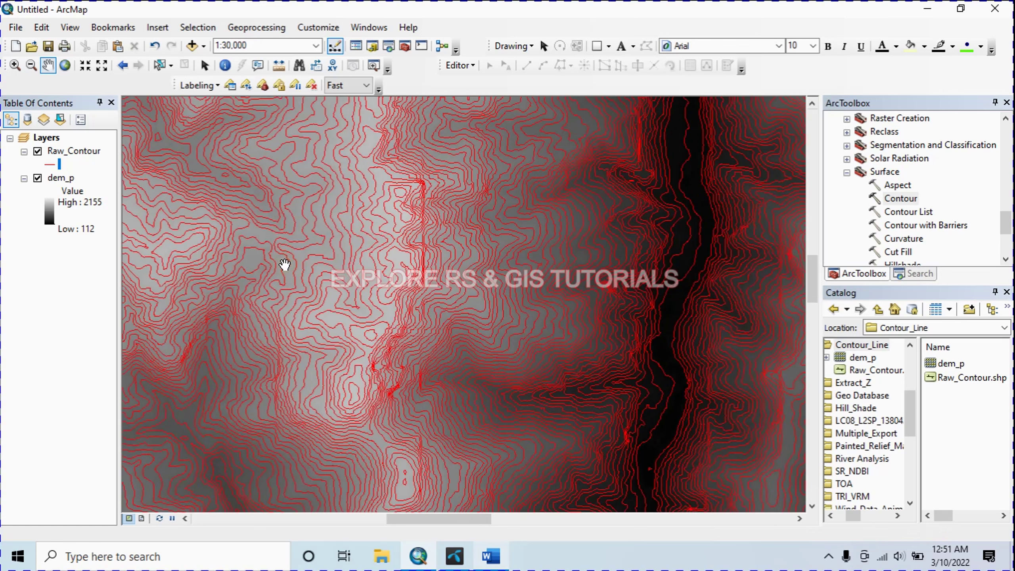
left_click(419, 239)
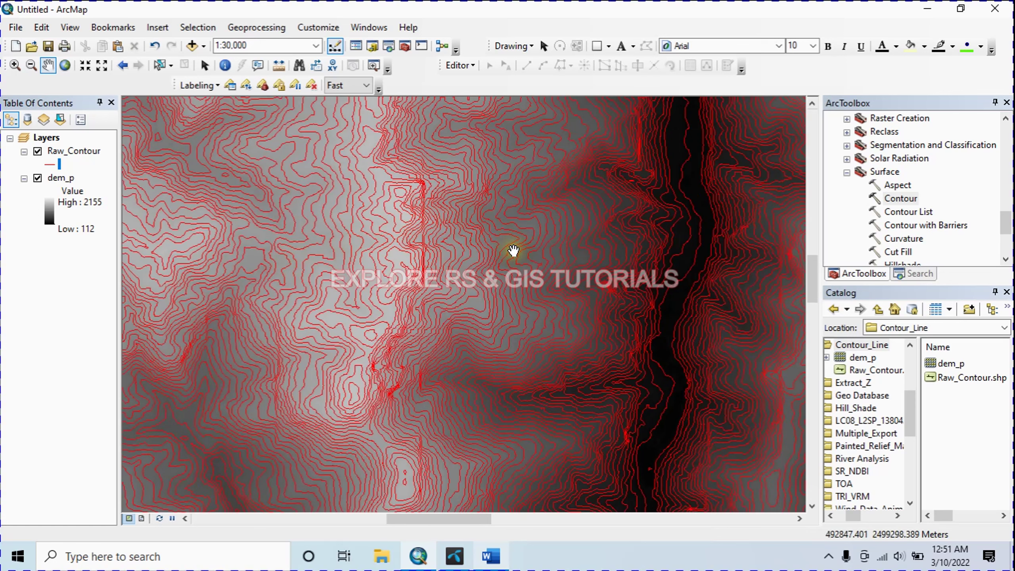
Step: Inspect the spacing and shape of the raw contours along the dark valley and across the higher ground east of it
left_click_drag(512, 246, 419, 248)
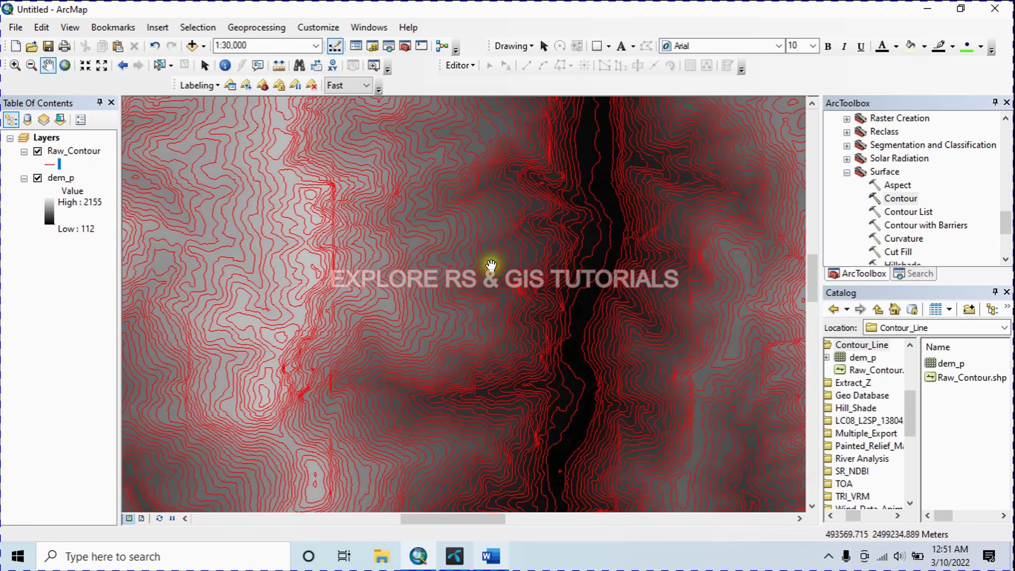
left_click_drag(525, 236, 345, 249)
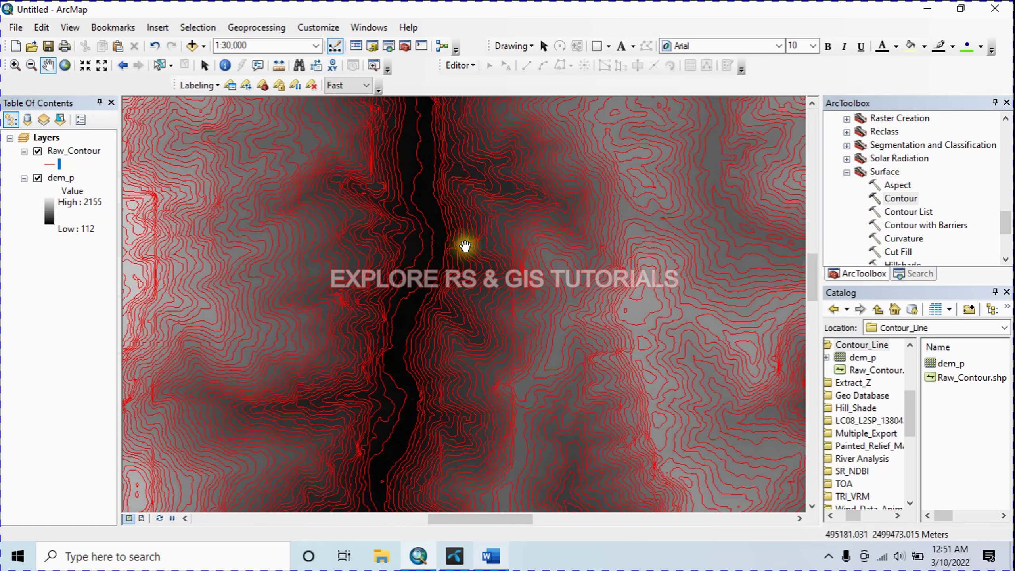
left_click_drag(504, 240, 399, 266)
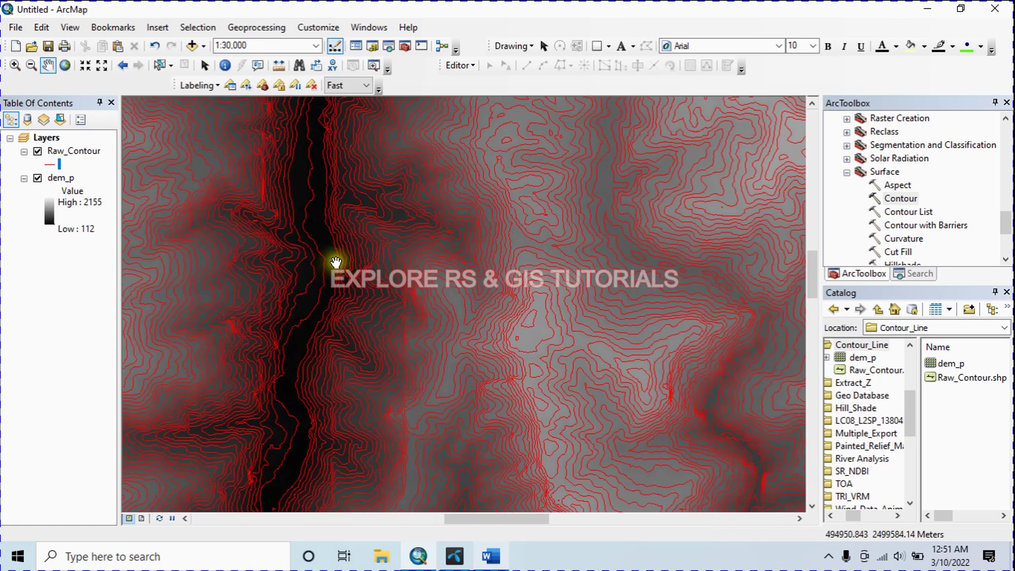
left_click_drag(336, 262, 403, 264)
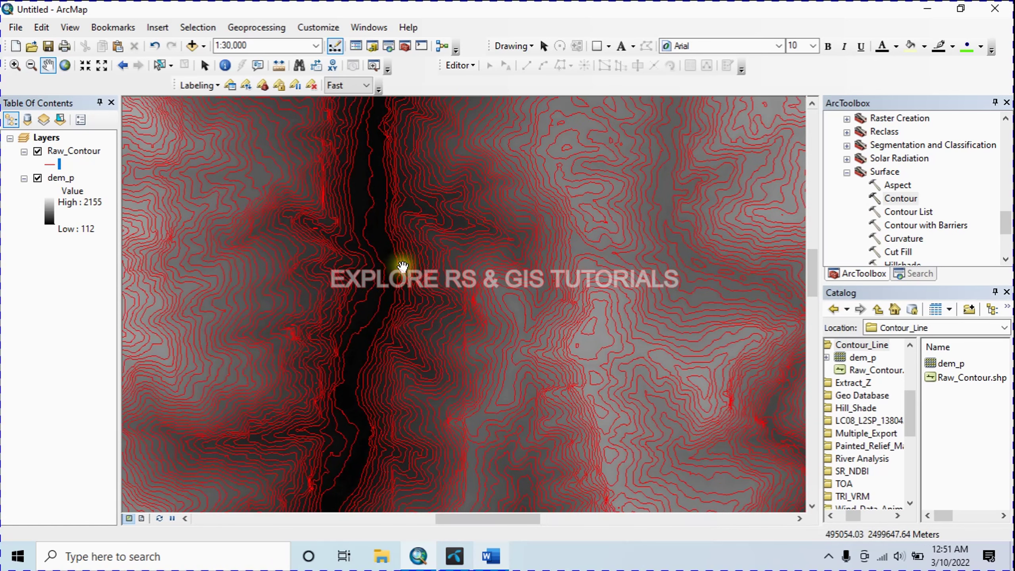
left_click_drag(465, 309, 351, 341)
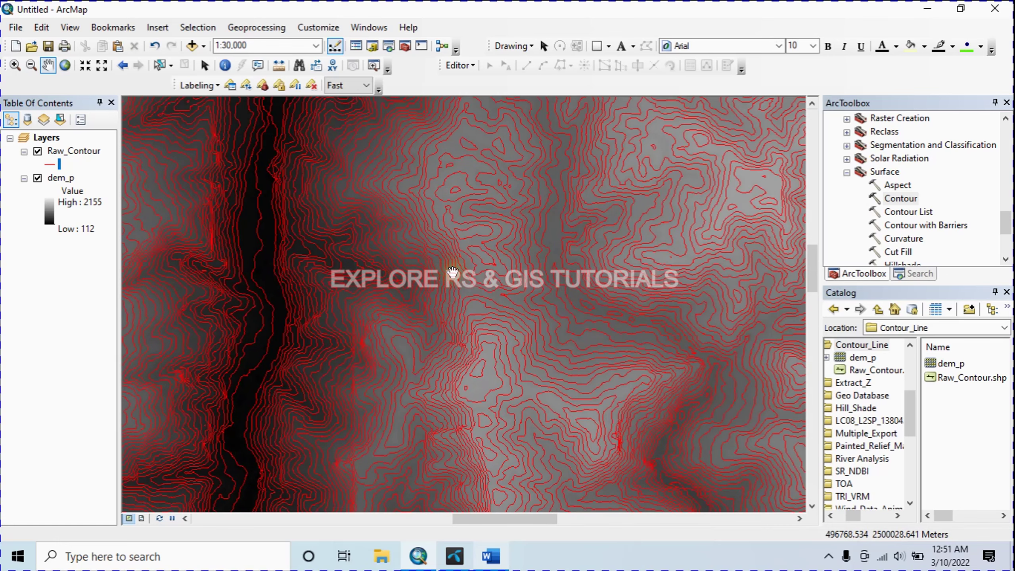
scroll(526, 260, "up", 1)
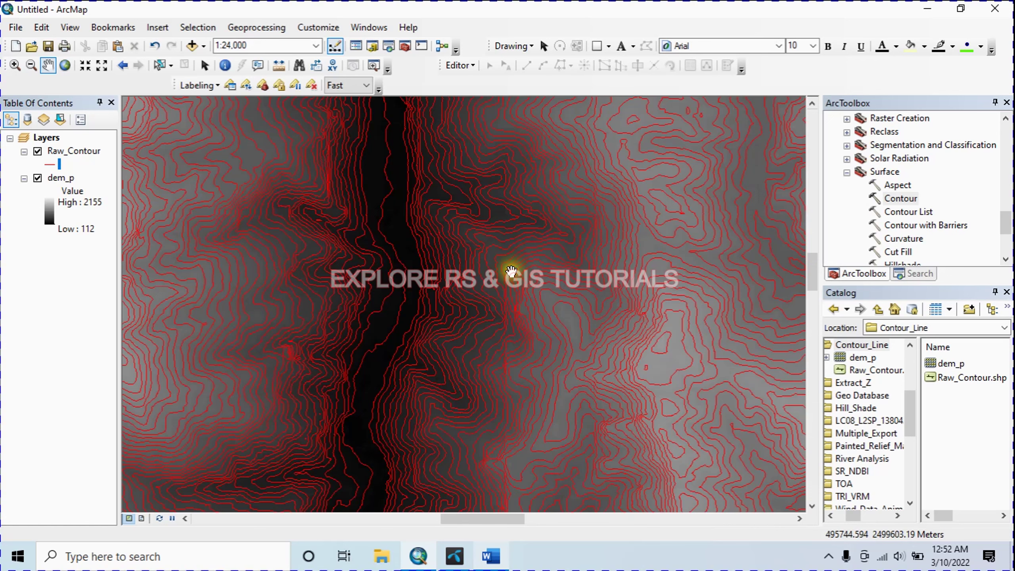
scroll(461, 306, "down", 1)
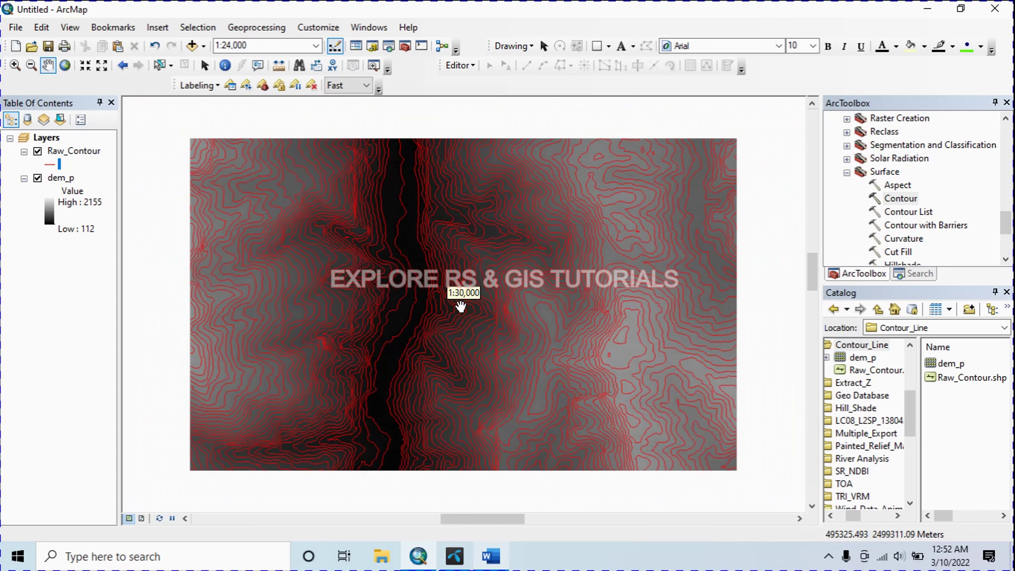
left_click_drag(594, 277, 400, 279)
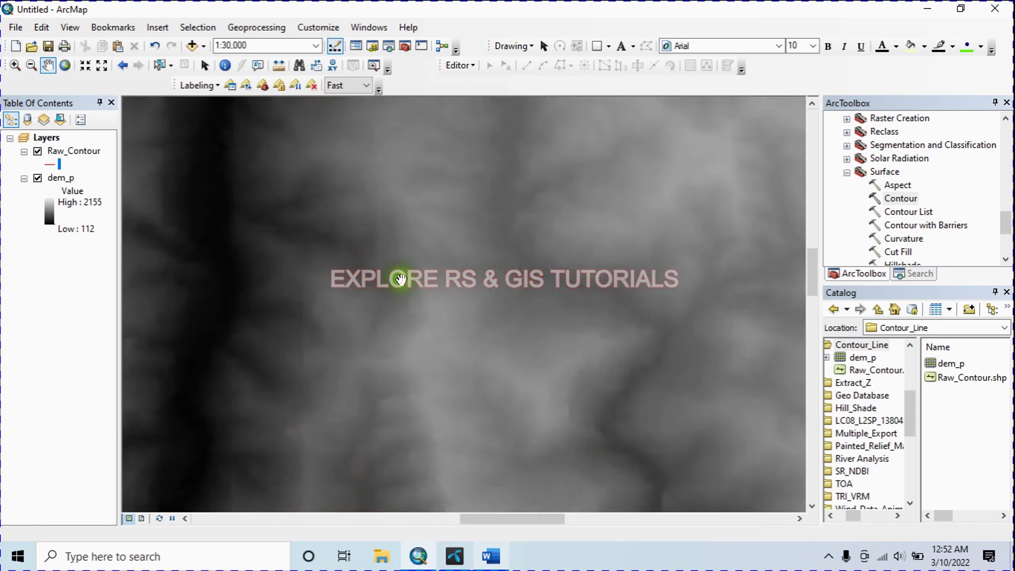
left_click_drag(567, 265, 500, 271)
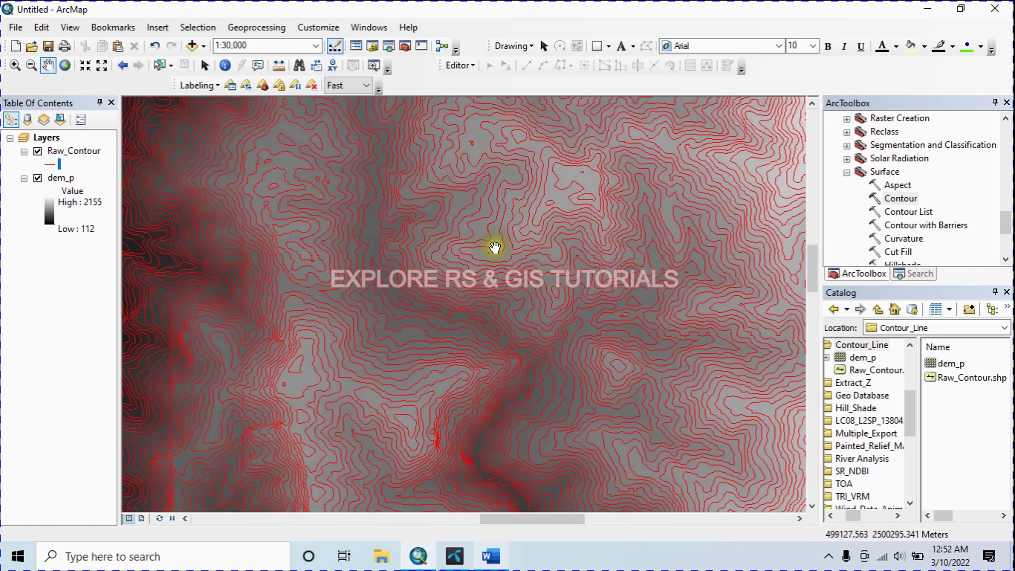
scroll(453, 272, "up", 2)
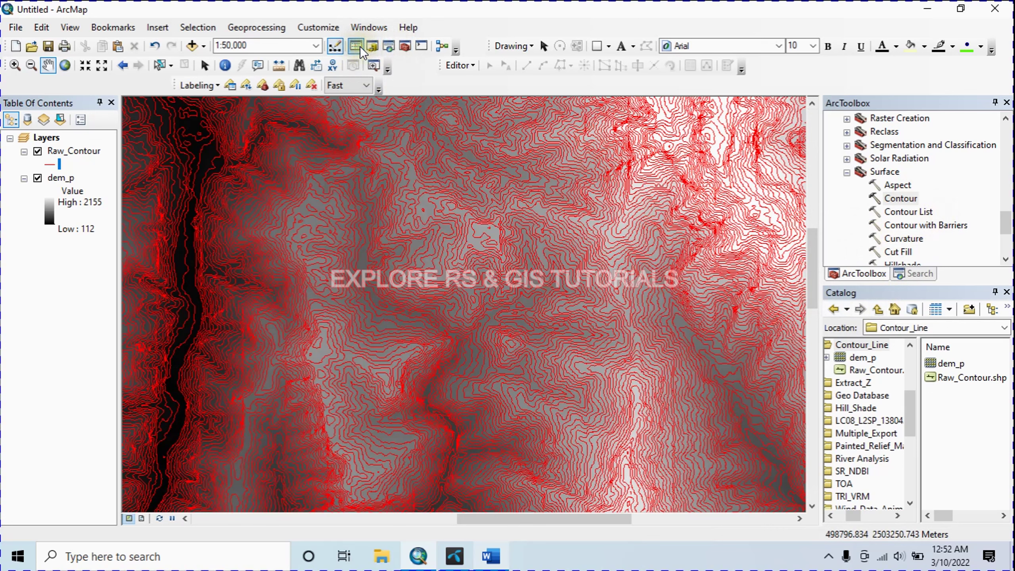
Step: Search the geoprocessing tools for "smooth line" and open the Smooth Line (Cartography) tool
left_click(386, 47)
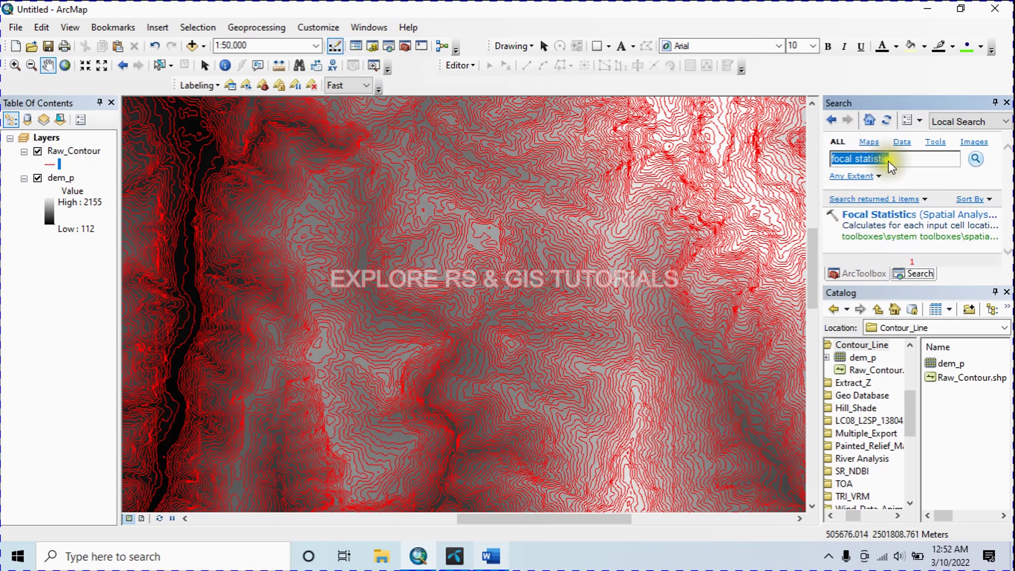
left_click_drag(903, 159, 695, 158)
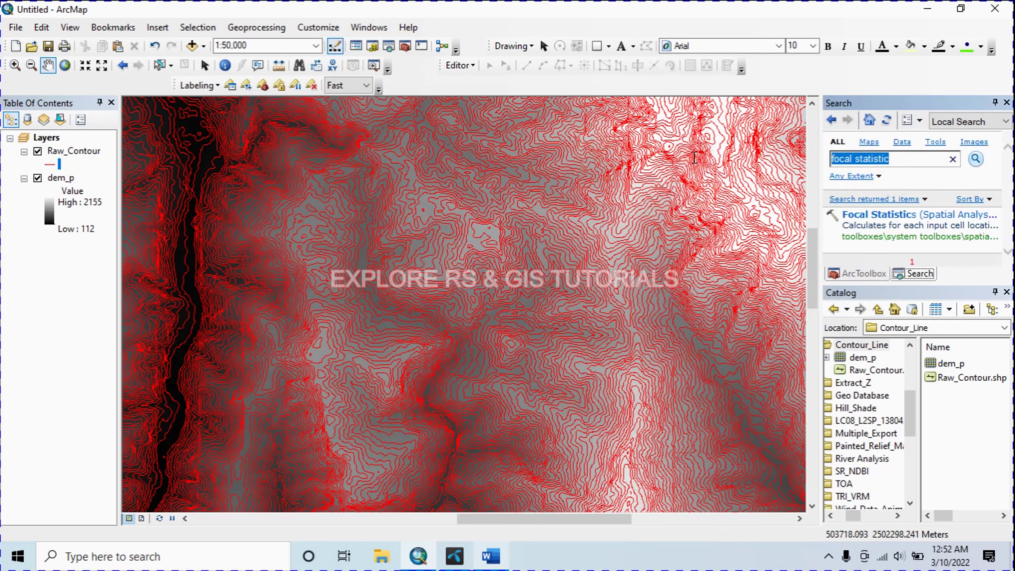
type("smooth line")
key("Return")
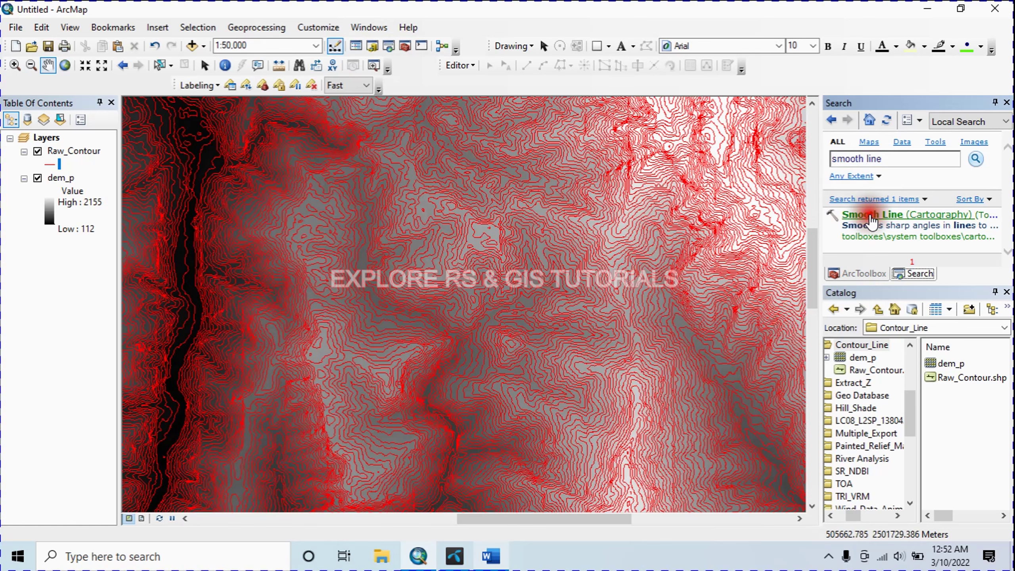
left_click(872, 214)
left_click_drag(573, 121, 469, 127)
Step: Use Raw_Contour as the input features and name the output feature class Smooth_C_1 in the Contour_Line folder
left_click(553, 168)
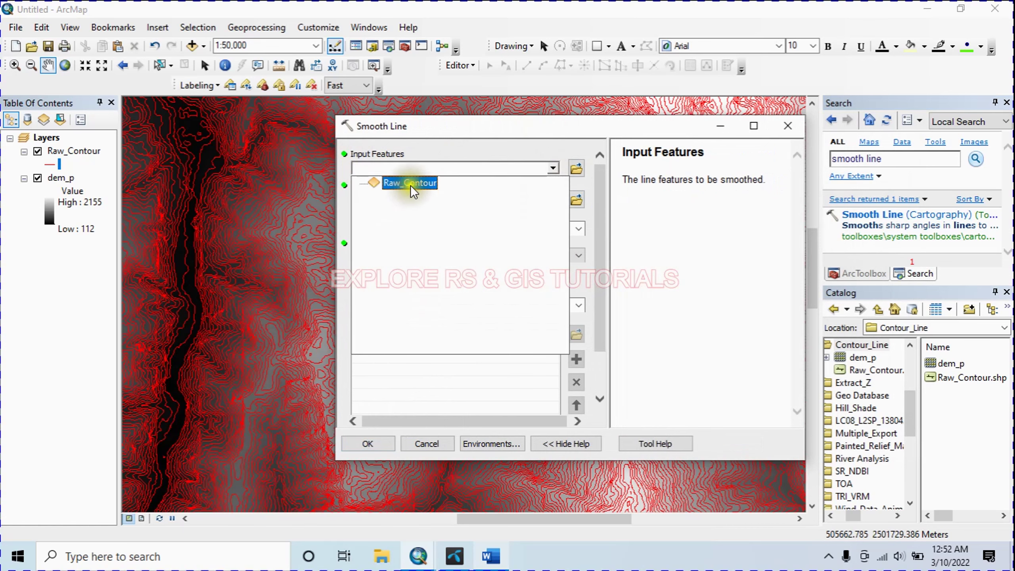
left_click(426, 184)
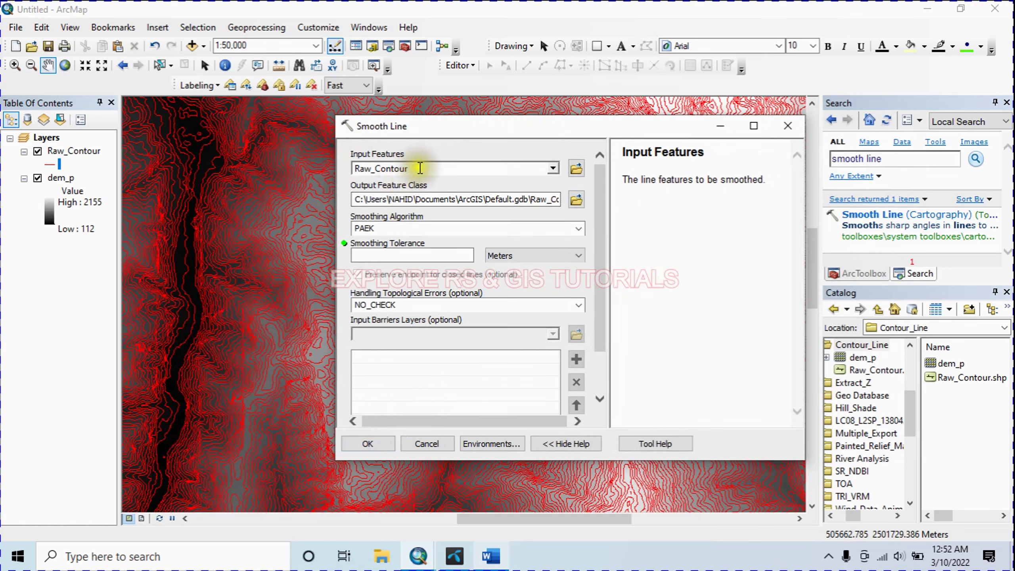
left_click_drag(409, 169, 354, 169)
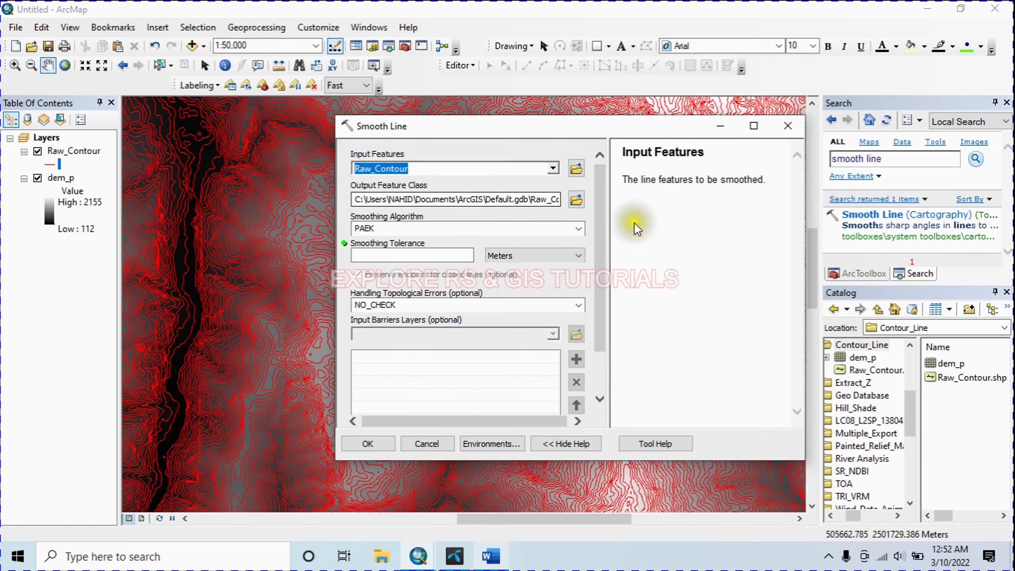
left_click(577, 200)
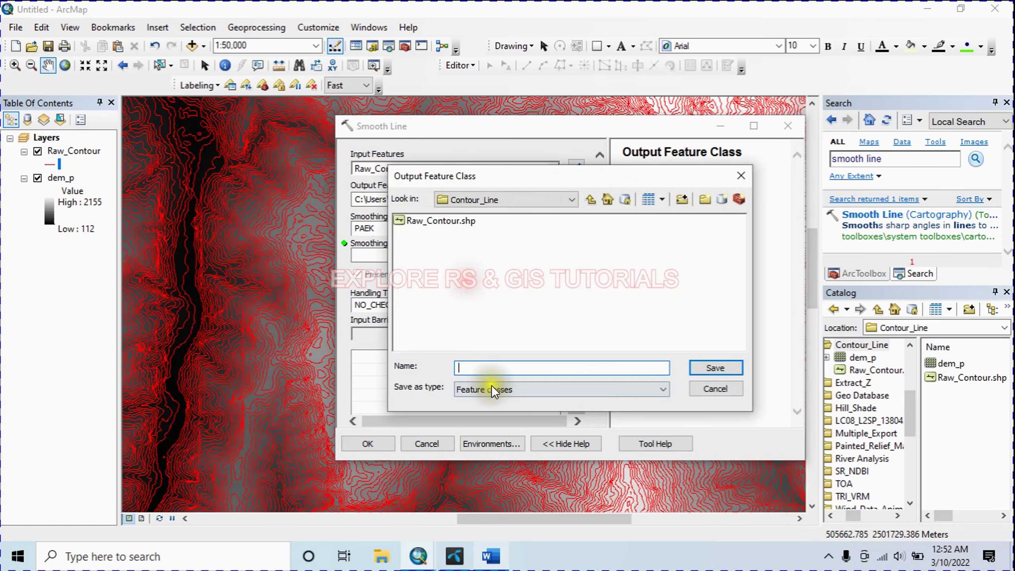
left_click(485, 368)
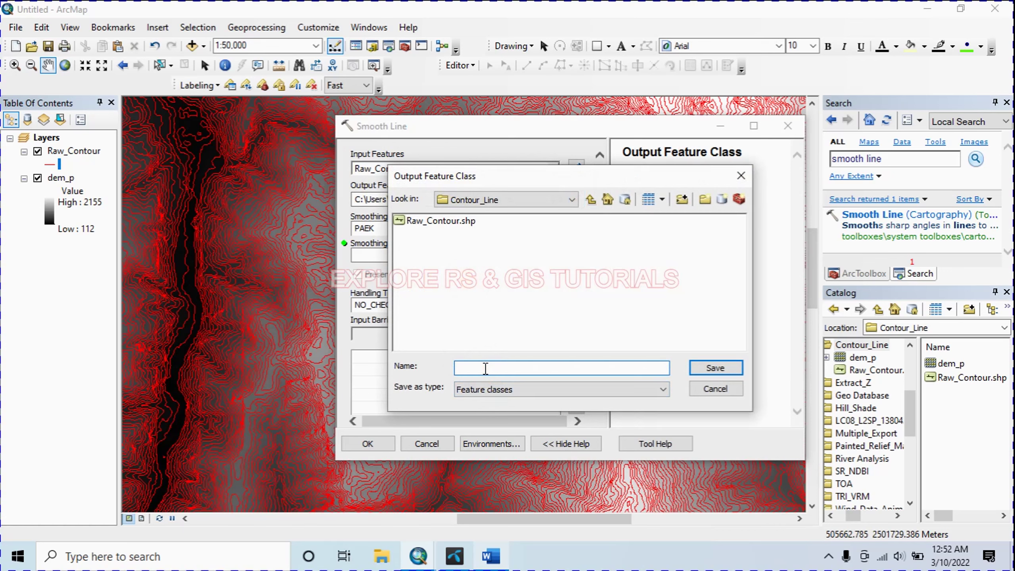
type("Smooth_C_1")
key("Return")
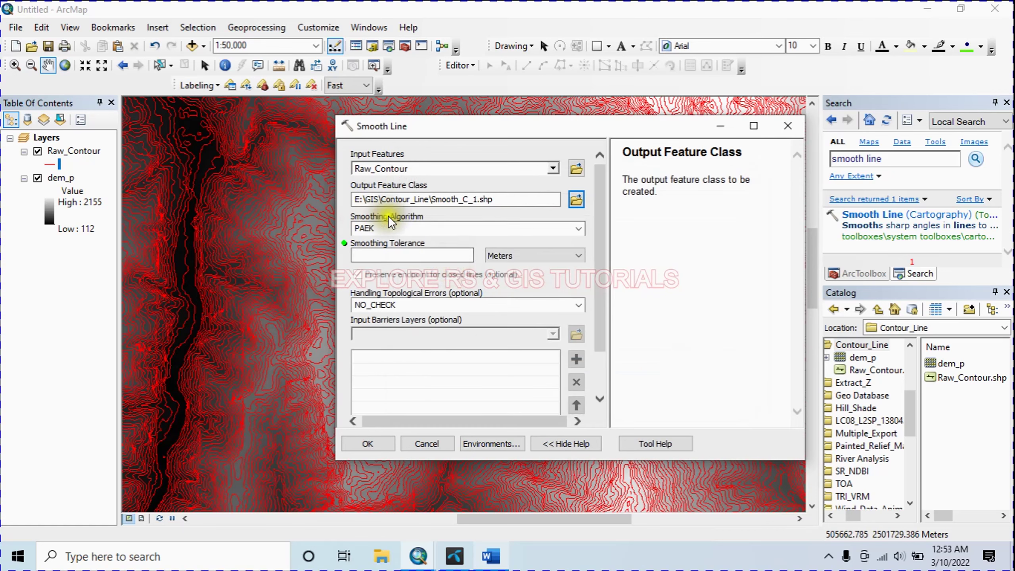
Step: Keep the PAEK smoothing algorithm, set the smoothing tolerance to 150 meters, and run the Smooth Line tool
left_click(385, 229)
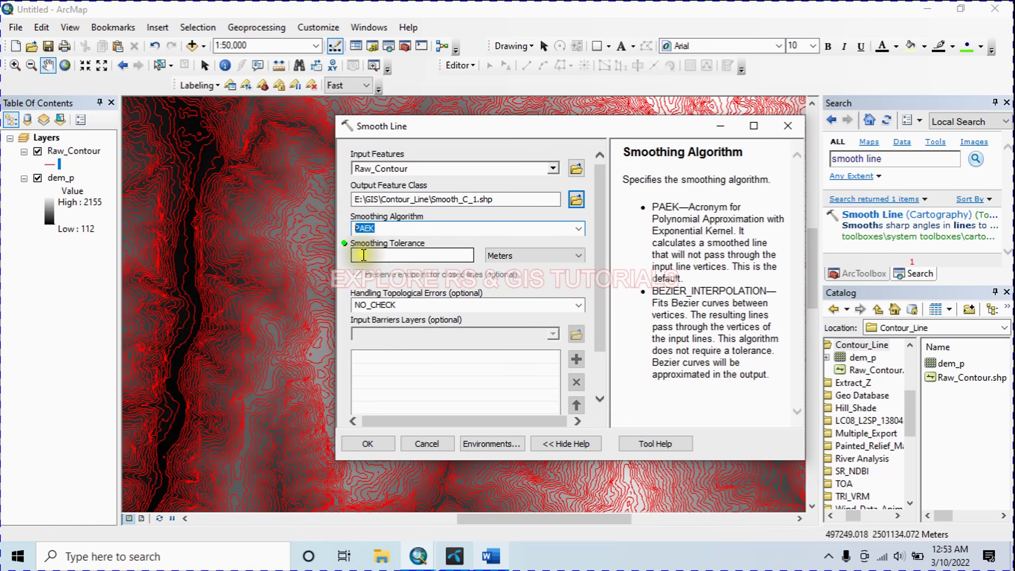
left_click(413, 250)
left_click_drag(484, 132, 601, 122)
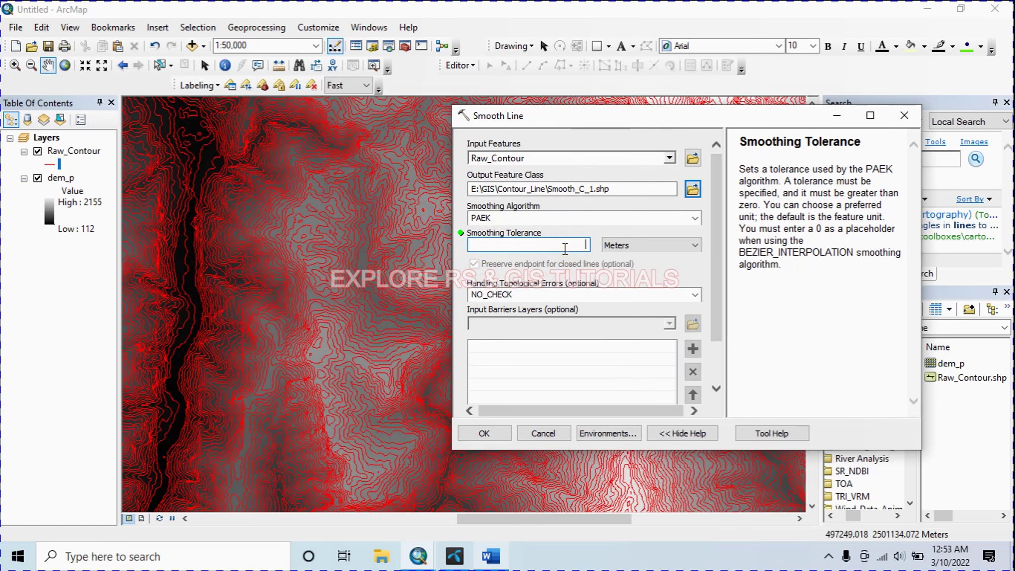
left_click_drag(554, 116, 590, 116)
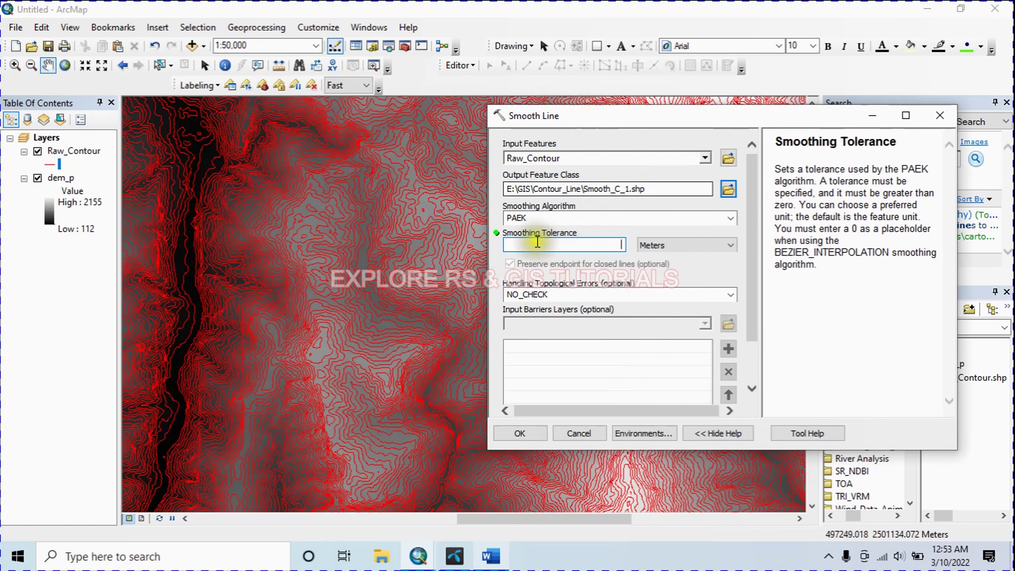
left_click(608, 244)
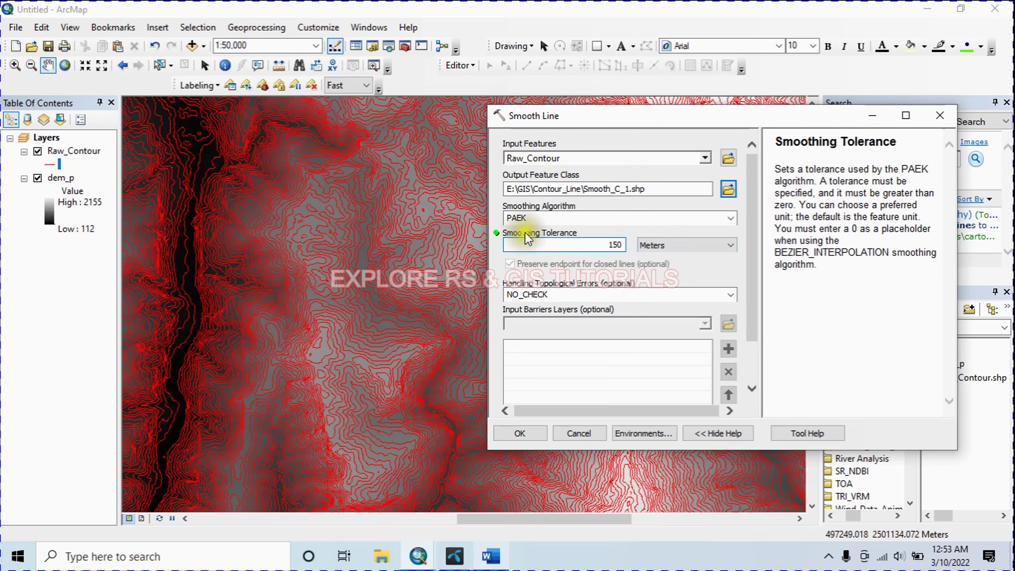
left_click_drag(614, 111, 641, 106)
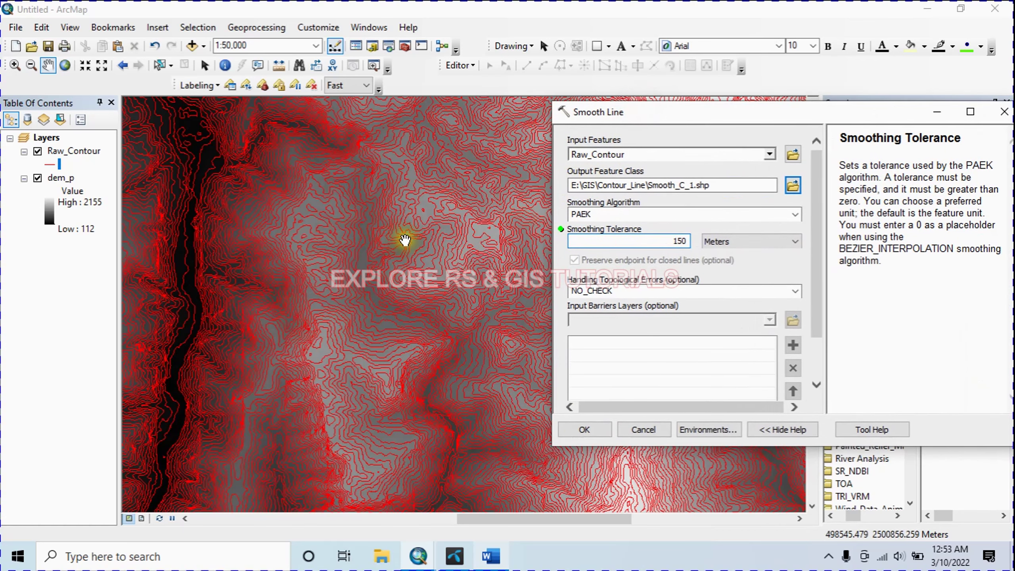
left_click(584, 429)
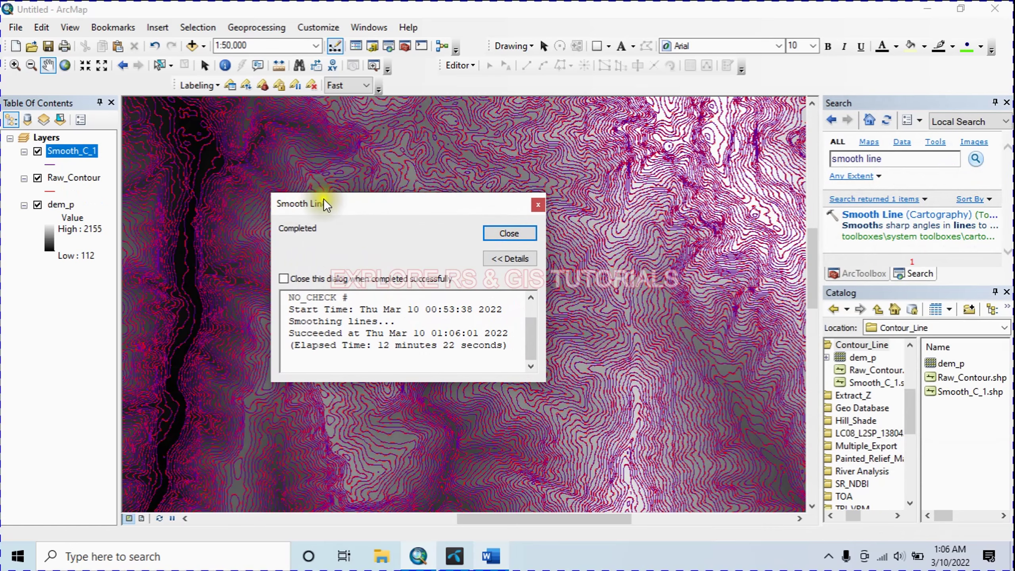
left_click_drag(358, 216, 451, 200)
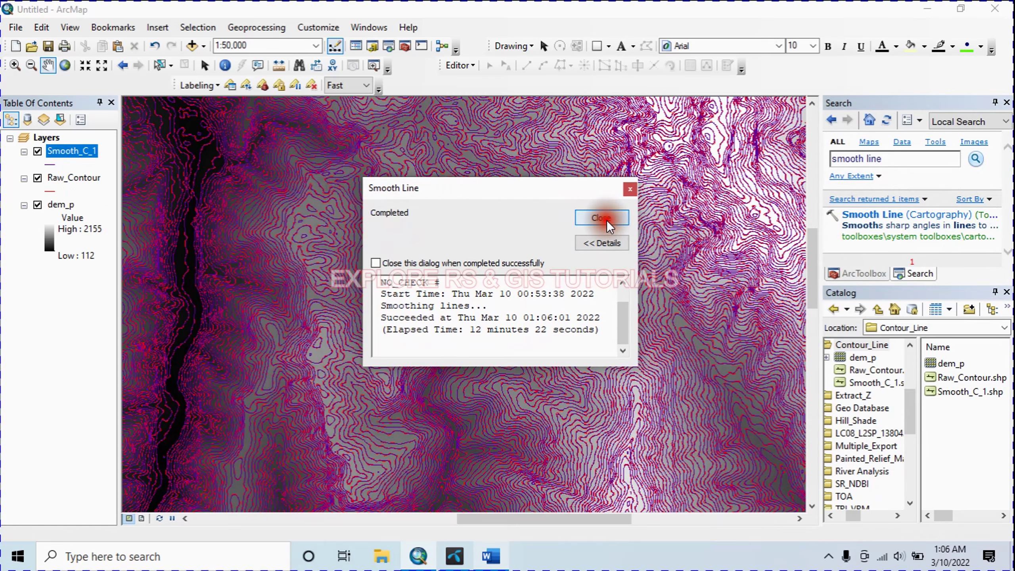
left_click(606, 220)
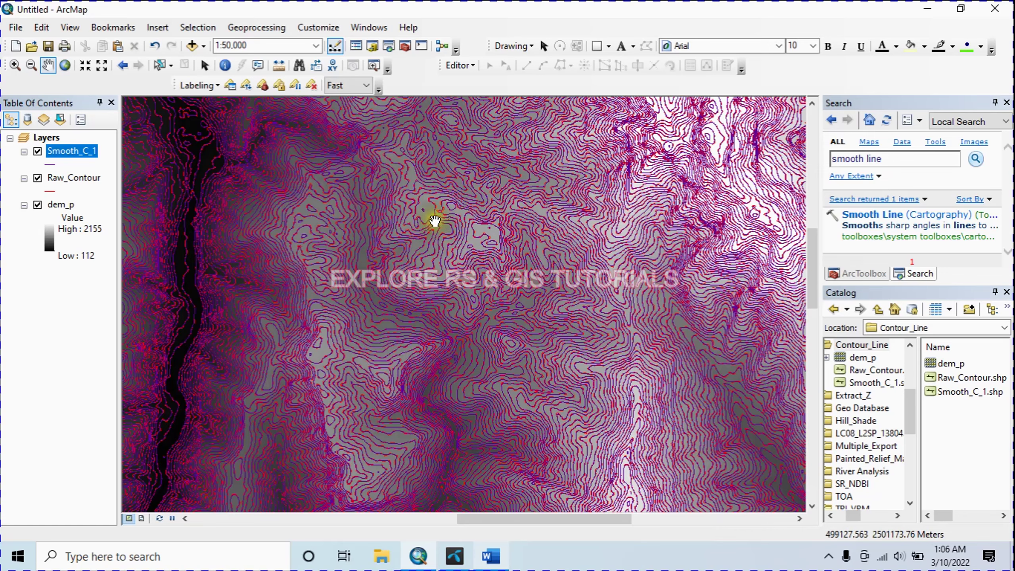
Step: Change the line symbol colour of the Smooth_C_1 layer to dark green
scroll(435, 220, "up", 7)
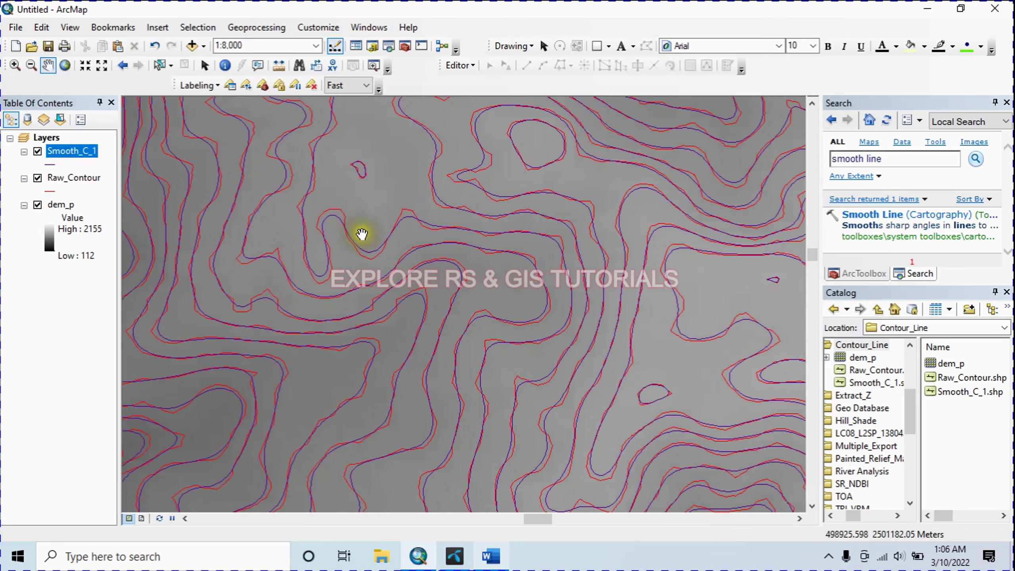
left_click_drag(411, 199, 345, 279)
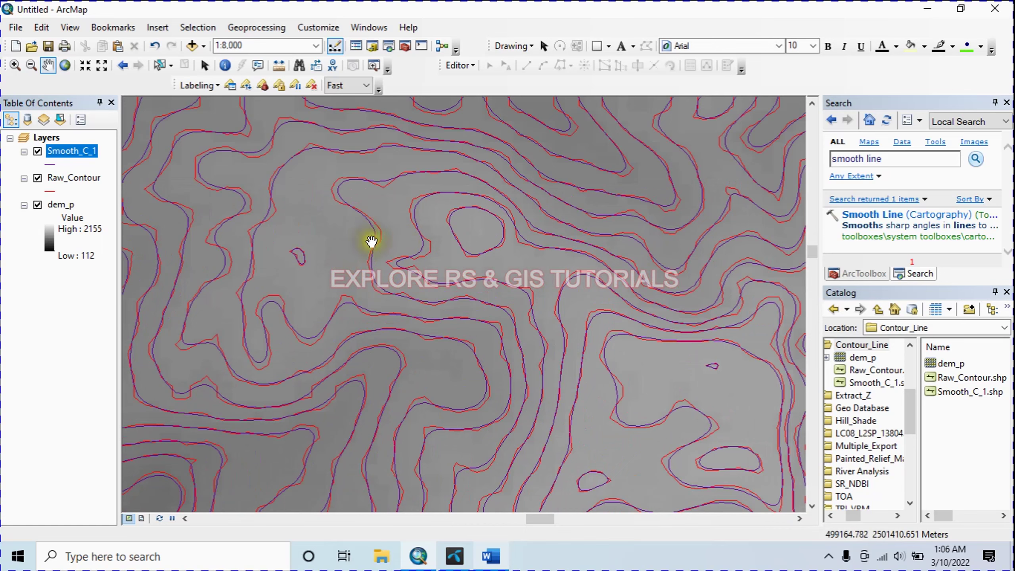
scroll(299, 256, "up", 4)
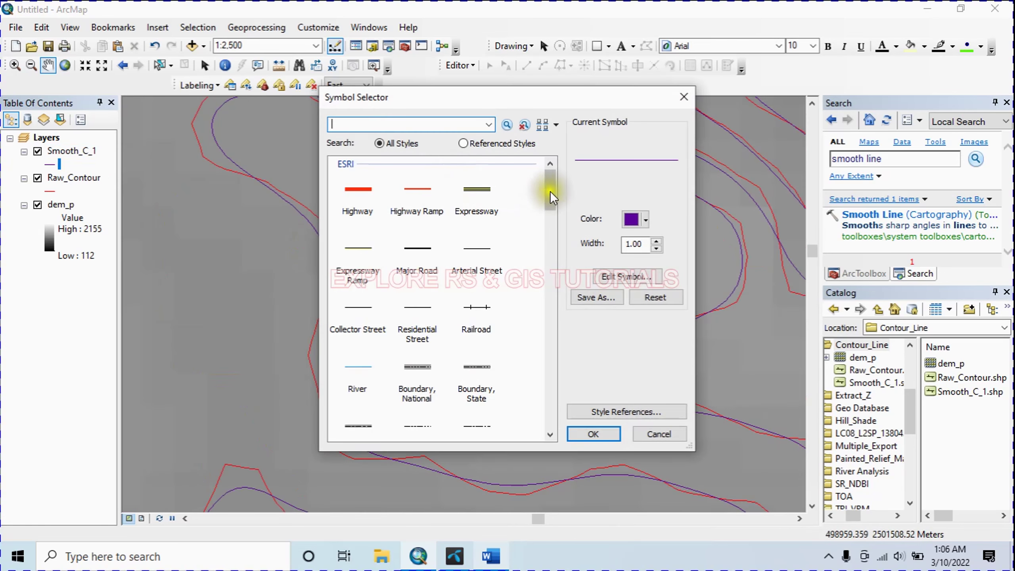
left_click(627, 222)
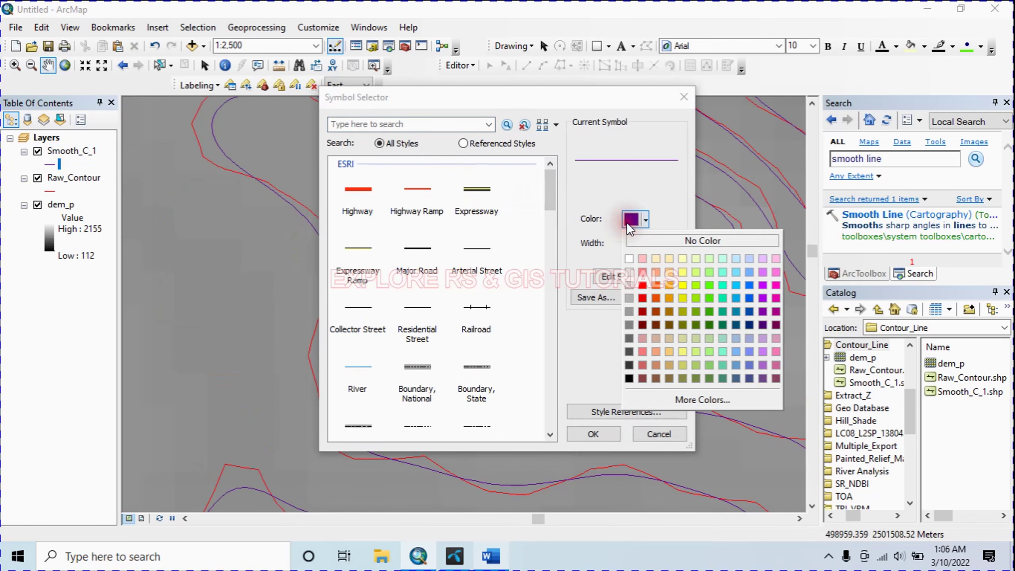
left_click(709, 320)
left_click(599, 435)
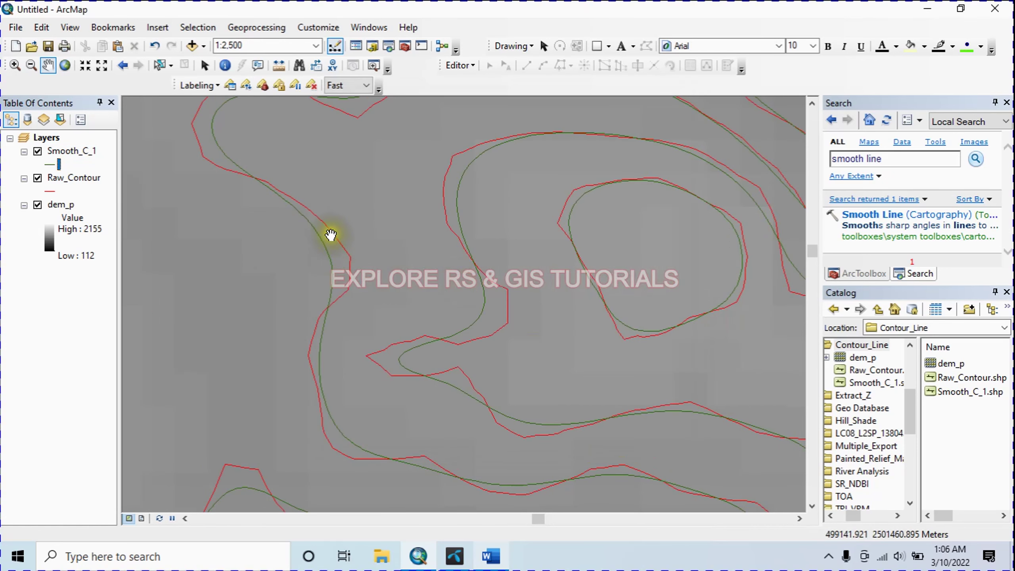
Step: Compare the smoothed contours with the raw contours at close map scales around their bends
scroll(316, 240, "up", 2)
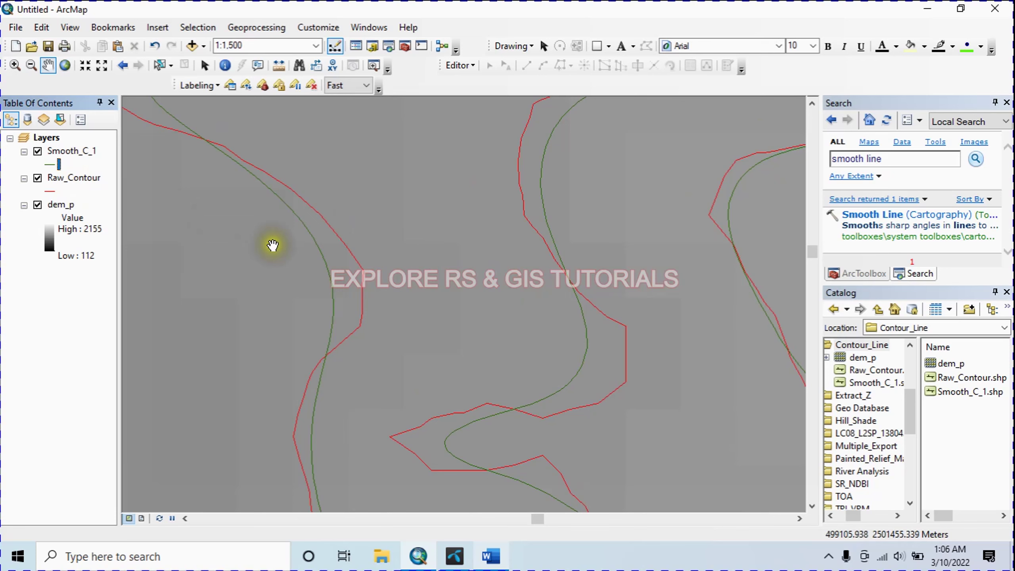
scroll(404, 272, "down", 2)
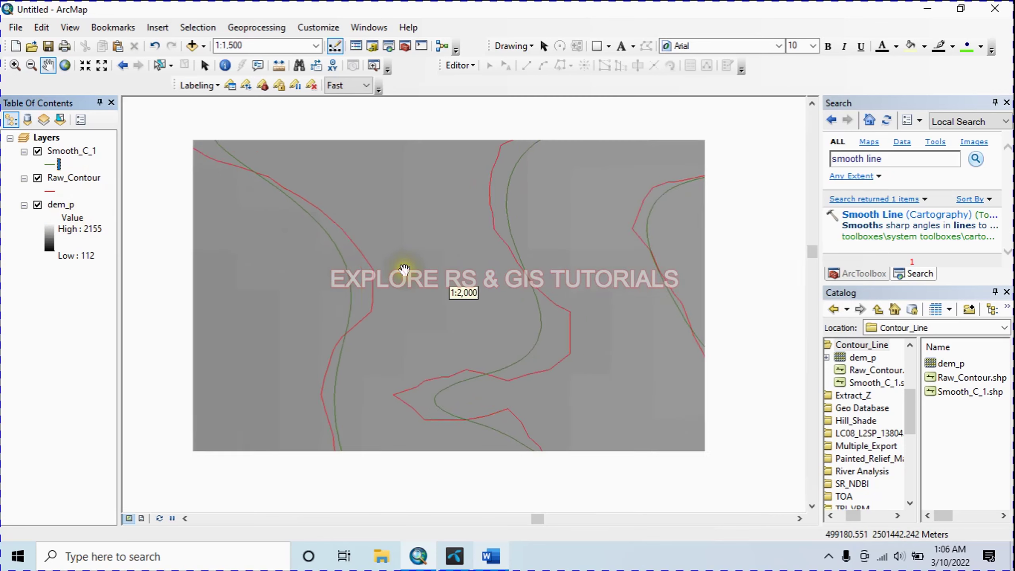
scroll(352, 280, "up", 2)
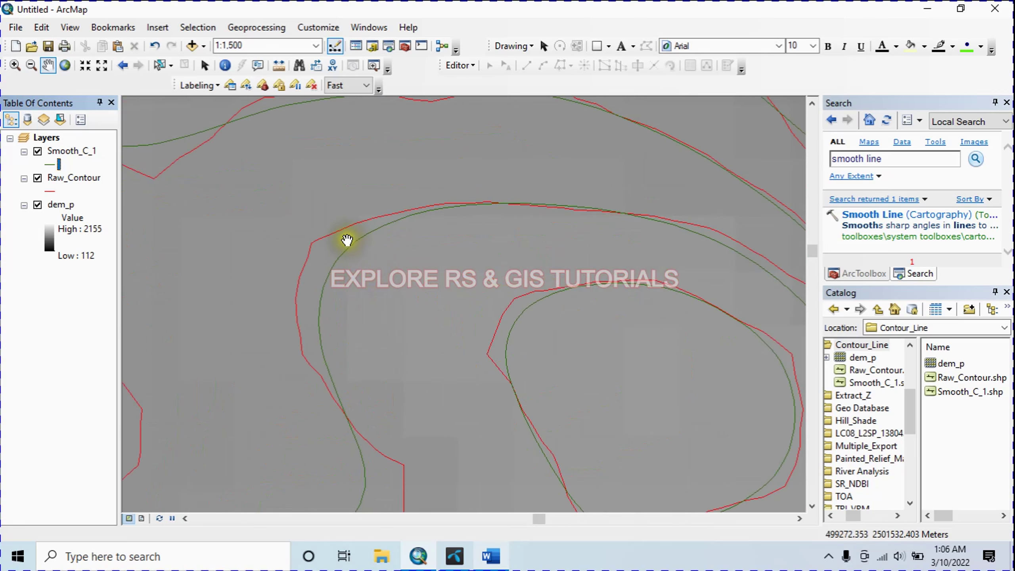
Step: Turn off the Raw_Contour layer so that the smoothed contours are displayed without the raw lines
scroll(347, 240, "down", 2)
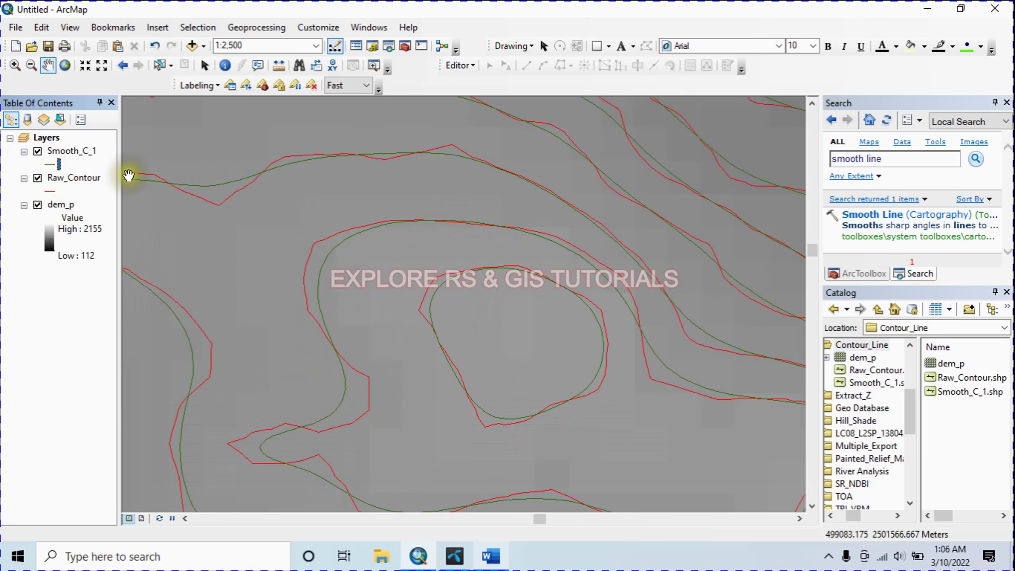
scroll(370, 249, "down", 2)
scroll(571, 242, "down", 2)
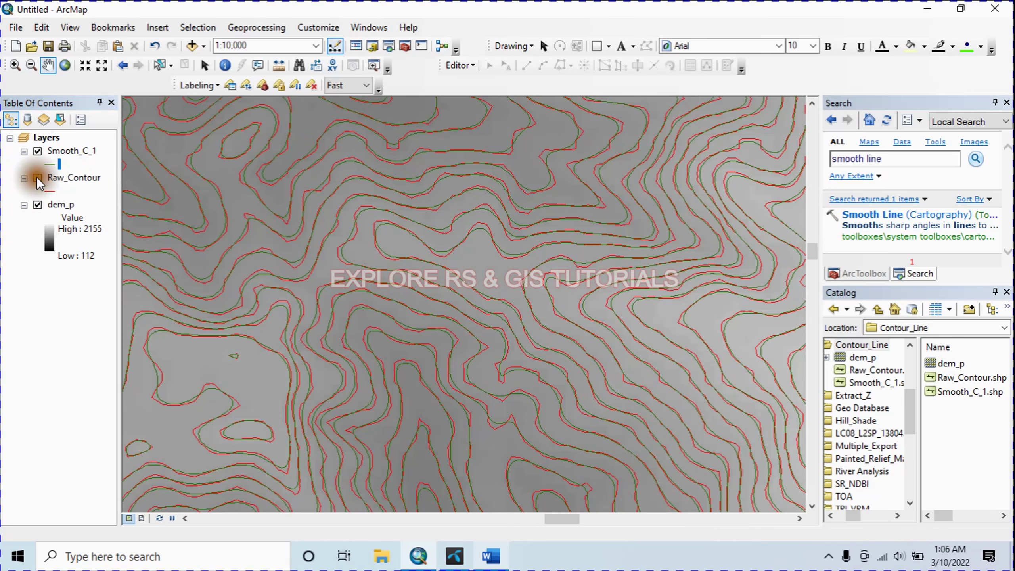
left_click(38, 178)
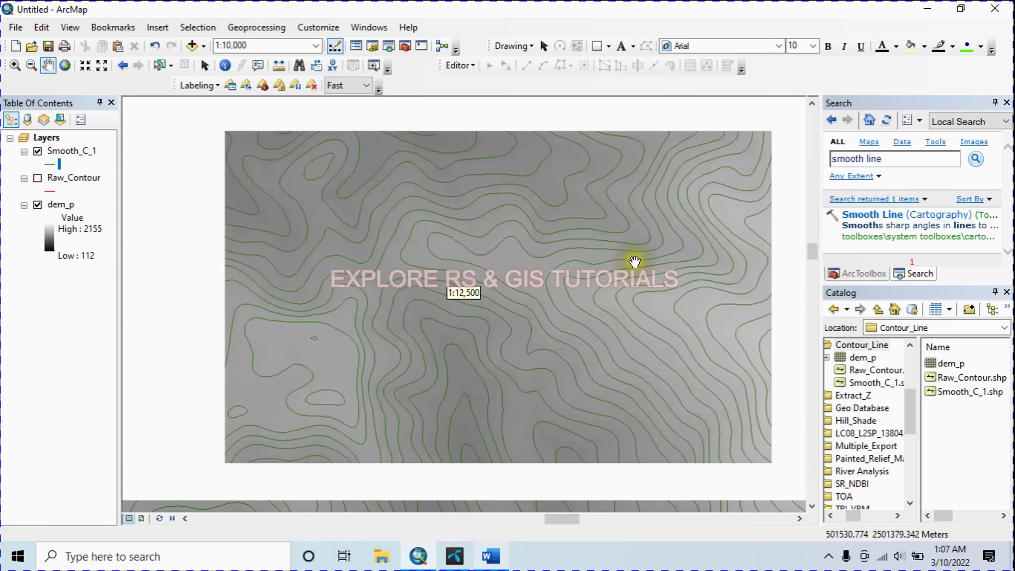
Step: Examine the Smooth_C_1 contours across the DEM extent at several map scales
scroll(641, 268, "down", 2)
left_click_drag(263, 315, 525, 234)
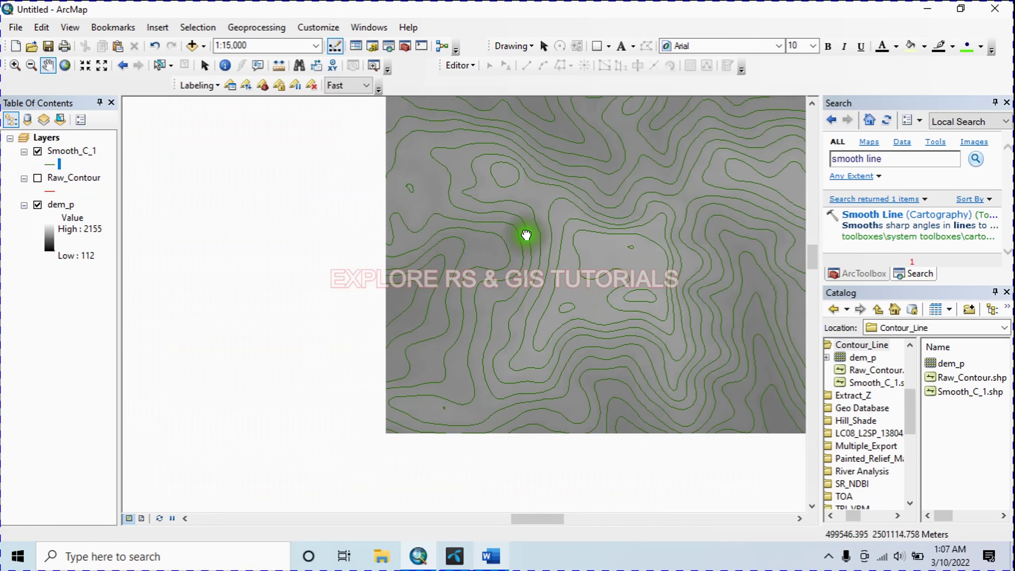
left_click_drag(328, 324, 542, 315)
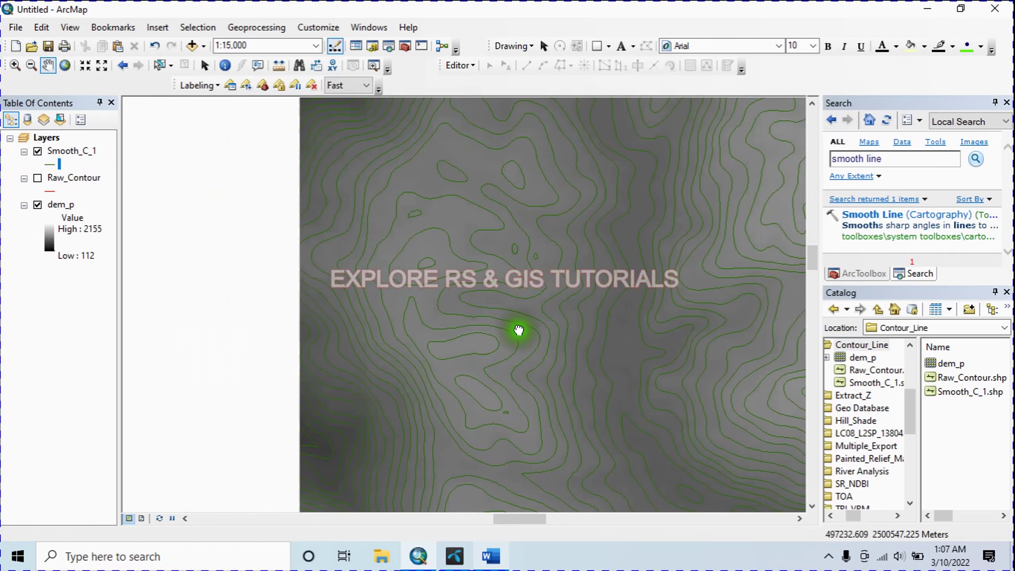
scroll(519, 334, "down", 2)
left_click_drag(594, 266, 373, 302)
left_click_drag(562, 298, 356, 295)
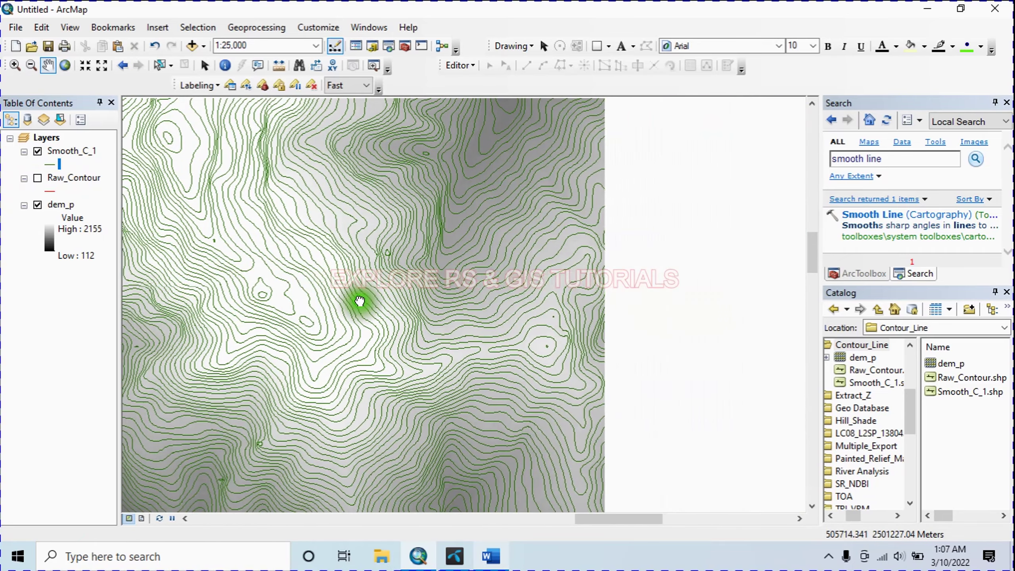
left_click_drag(518, 291, 481, 308)
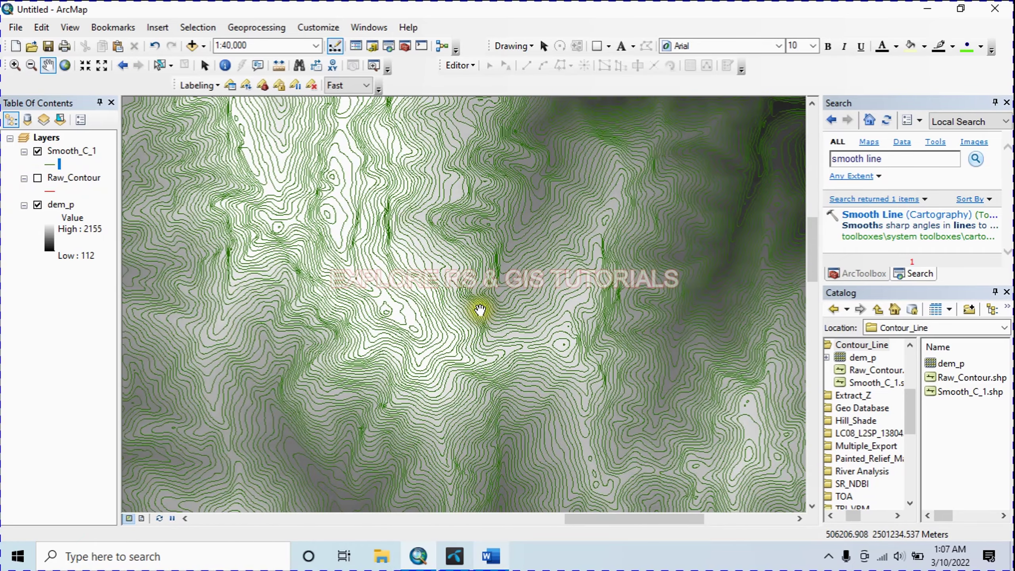
scroll(373, 328, "down", 2)
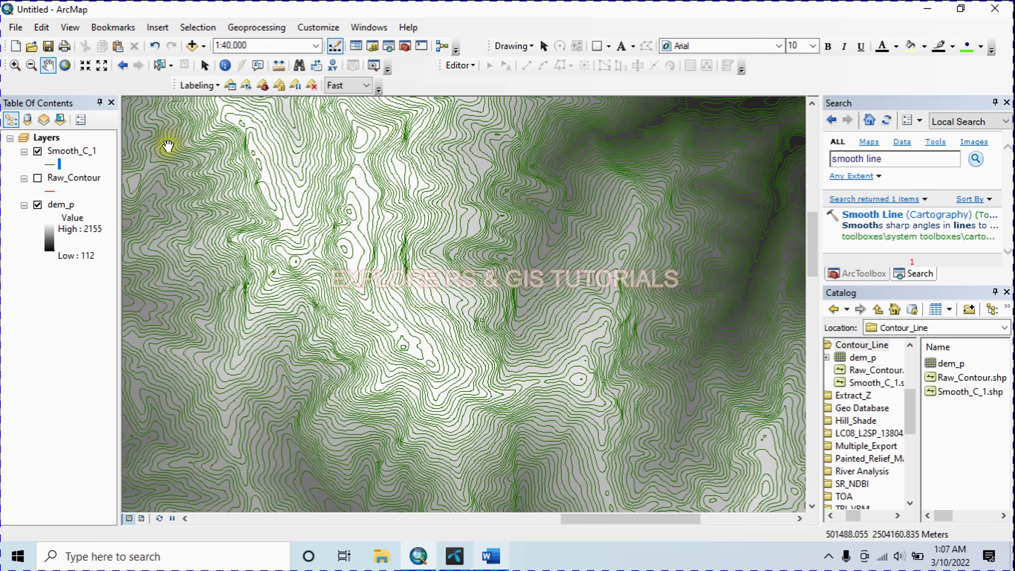
Step: Hide the Smooth_C_1 layer, then search for "focal statistic" and open the Focal Statistics tool
left_click(37, 151)
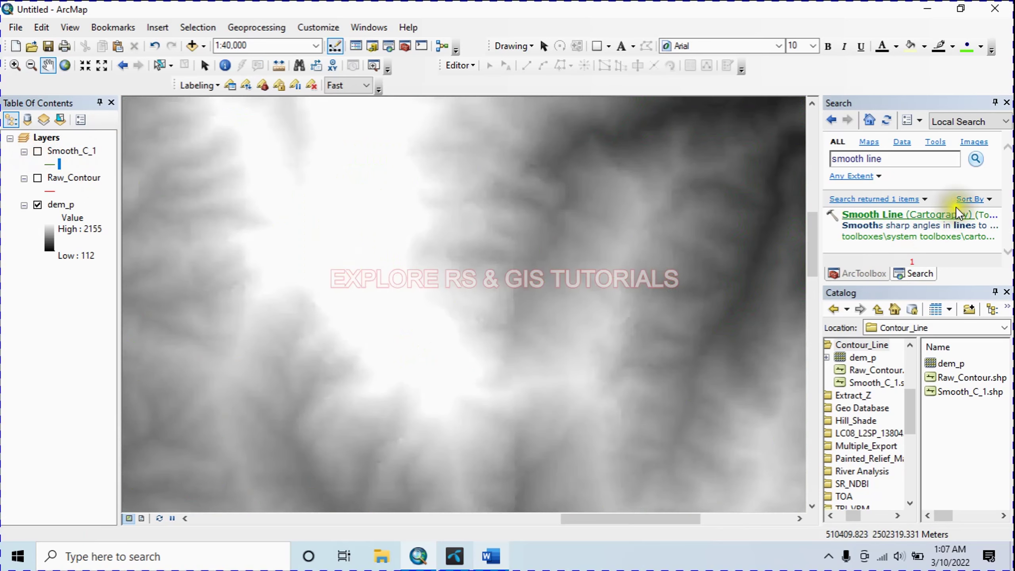
left_click(905, 156)
key("Return")
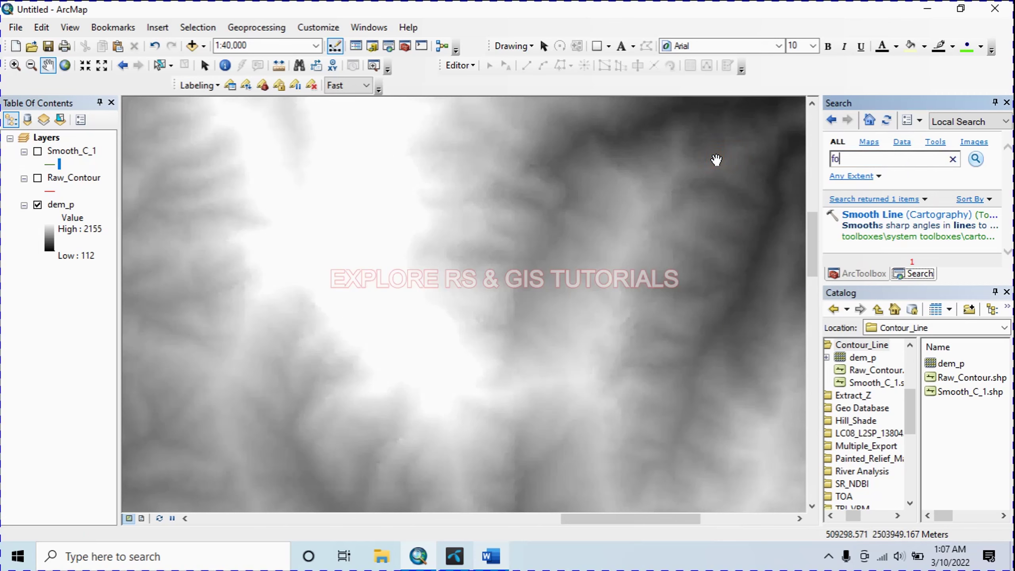
type("focal statistic")
key("Return")
left_click(876, 214)
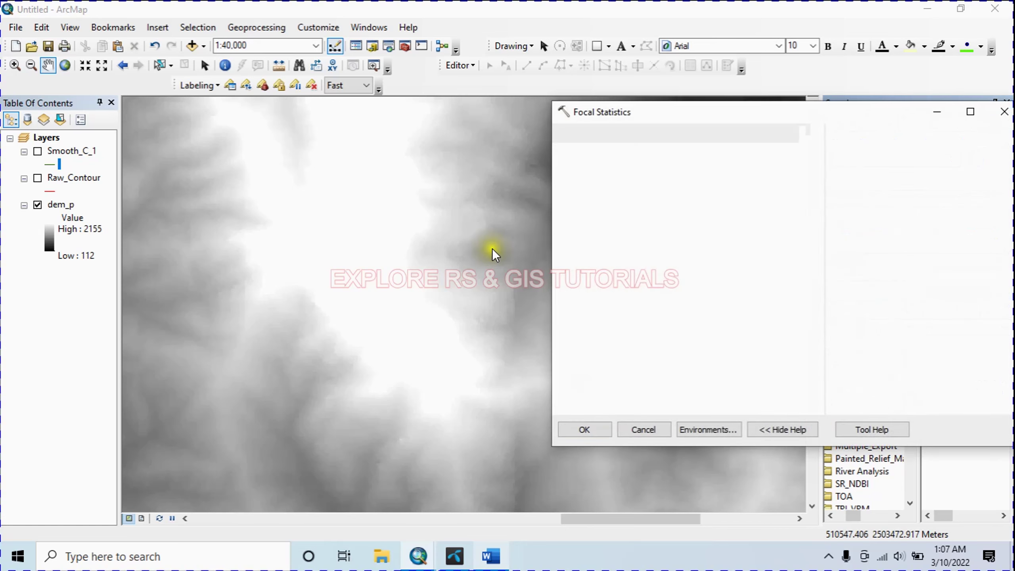
left_click_drag(646, 109, 363, 126)
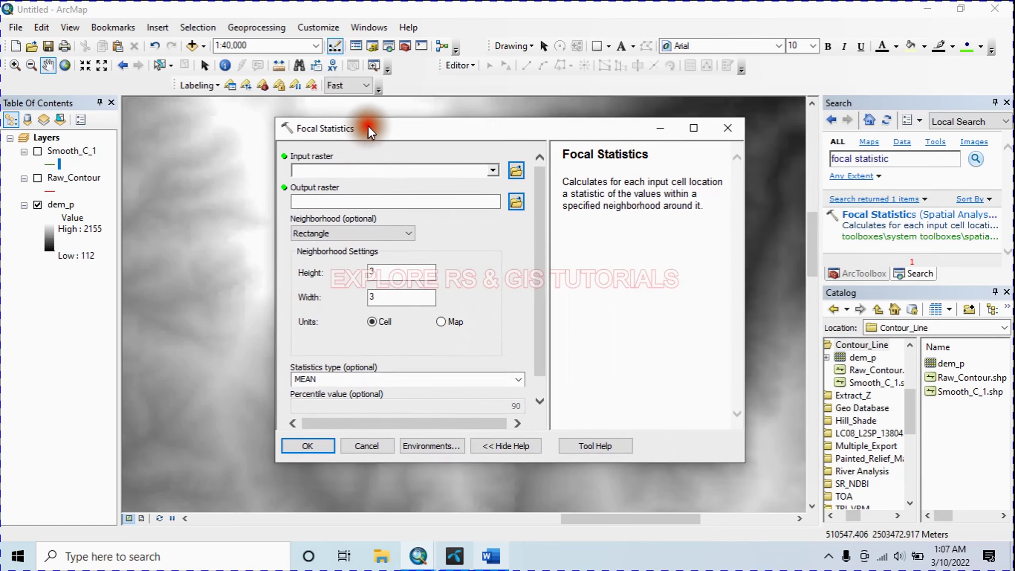
Step: Use dem_p as the input raster and name the output raster F_DEM in the Contour_Line folder
left_click(297, 171)
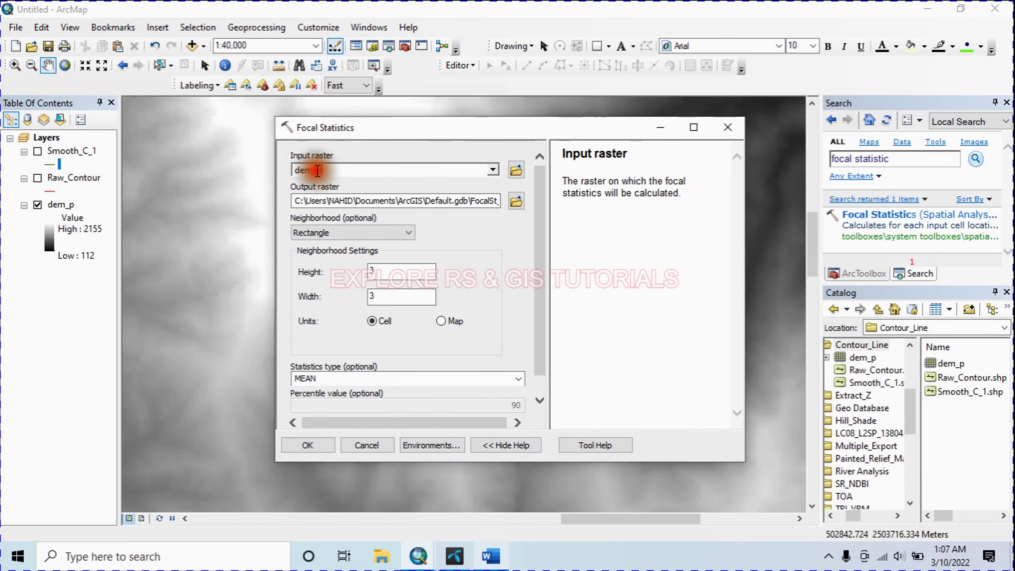
double_click(316, 169)
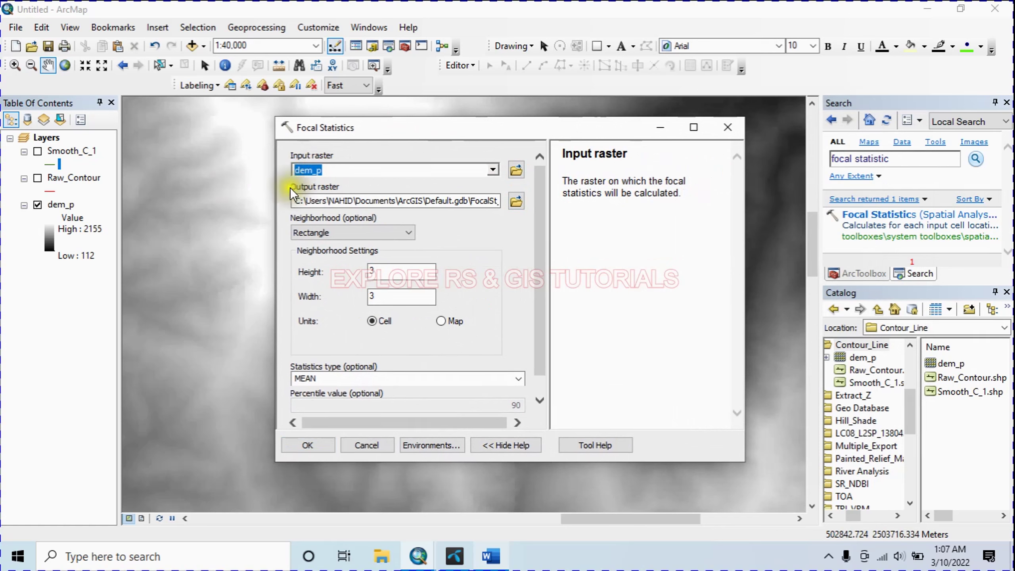
left_click(518, 199)
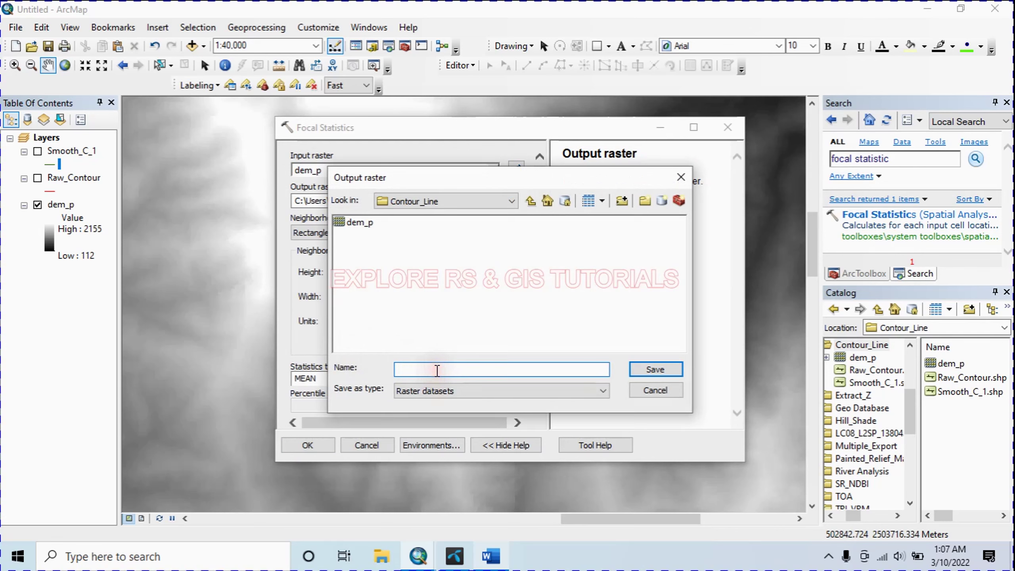
type("F_DEM")
left_click(649, 369)
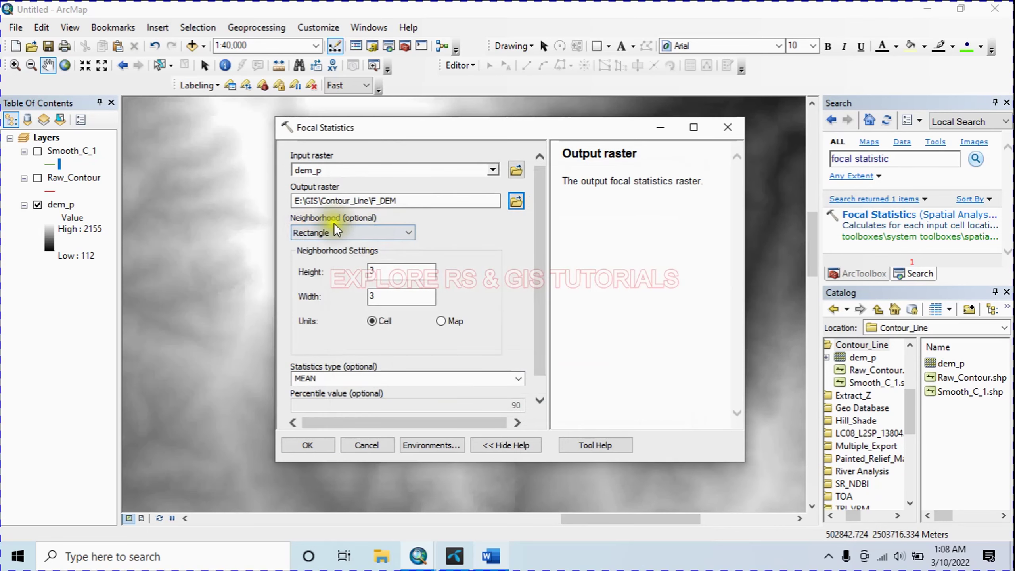
Step: Run Focal Statistics with a Rectangle neighborhood of 3 by 3 cells, the MEAN statistics type and NoData ignored
left_click(359, 229)
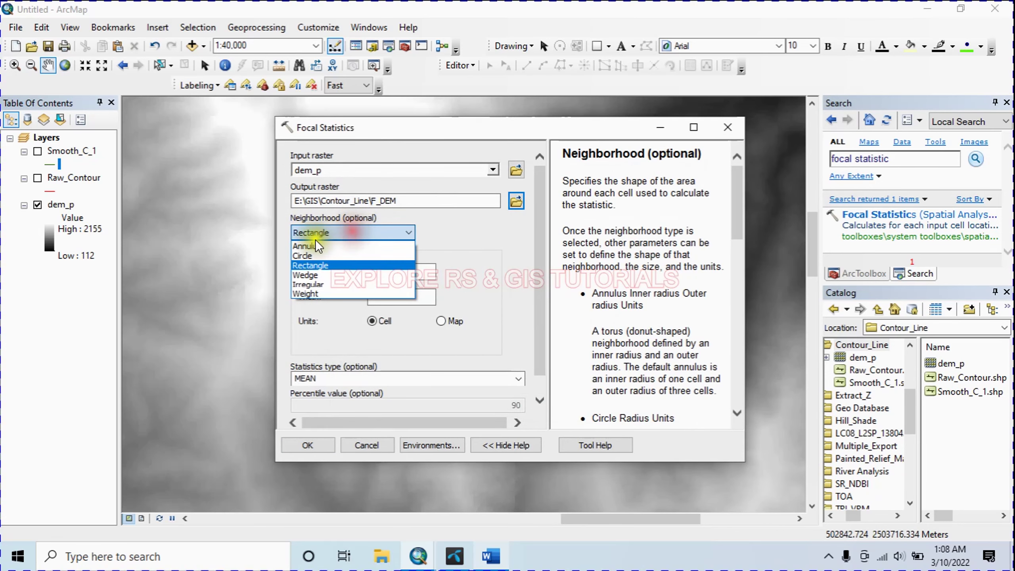
left_click(308, 265)
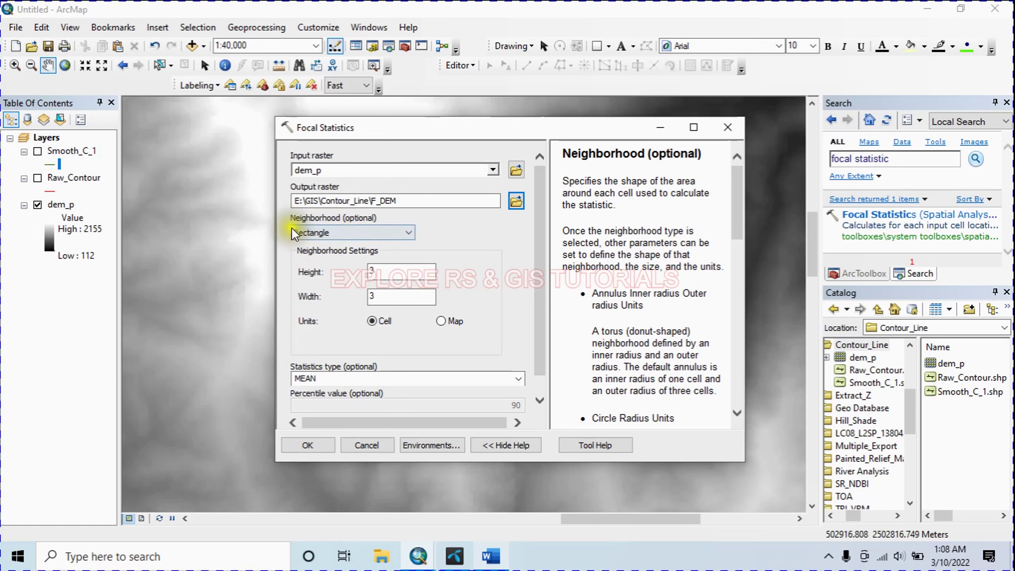
left_click(374, 270)
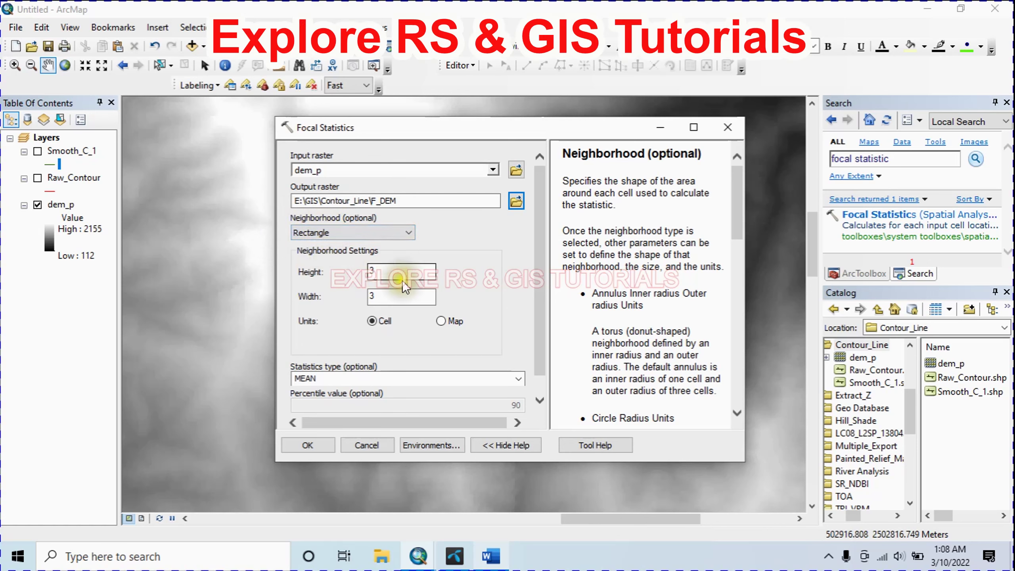
type("3")
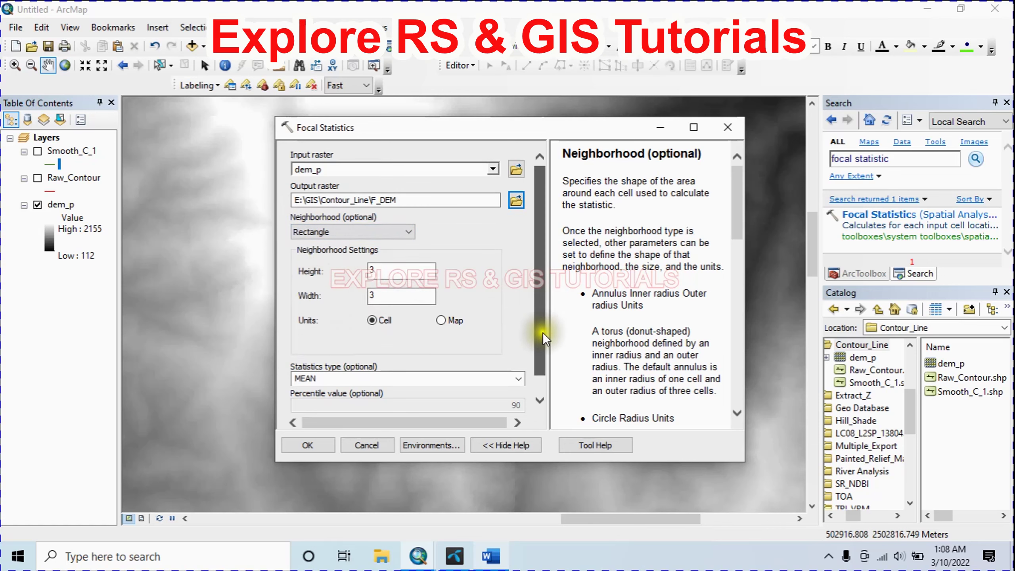
scroll(543, 333, "down", 1)
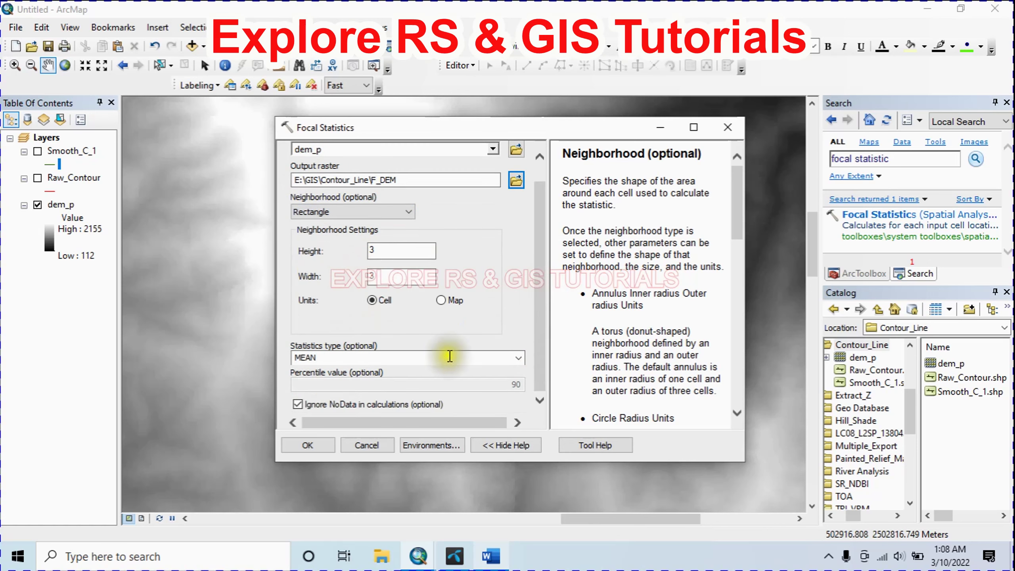
left_click(320, 357)
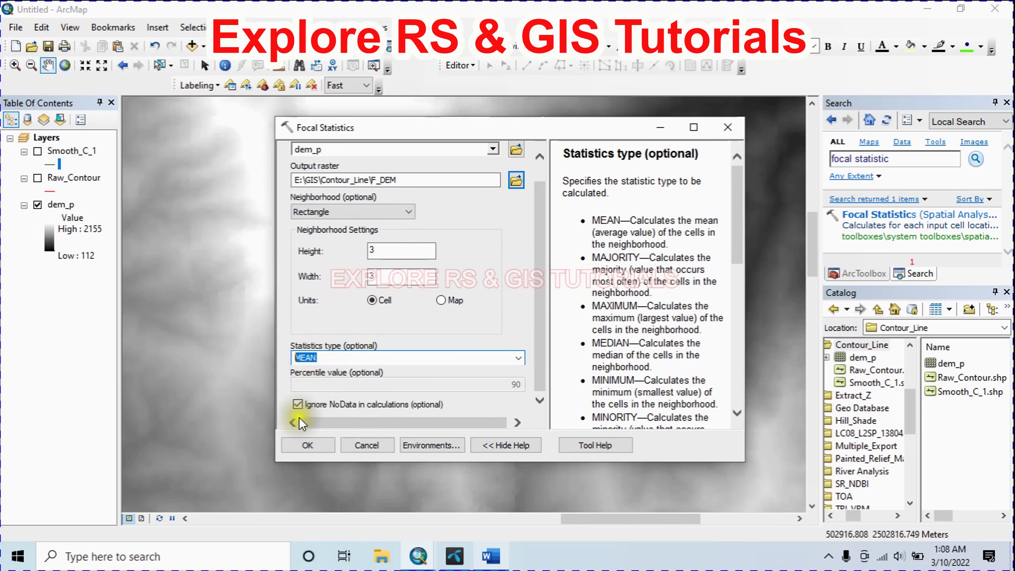
left_click(304, 448)
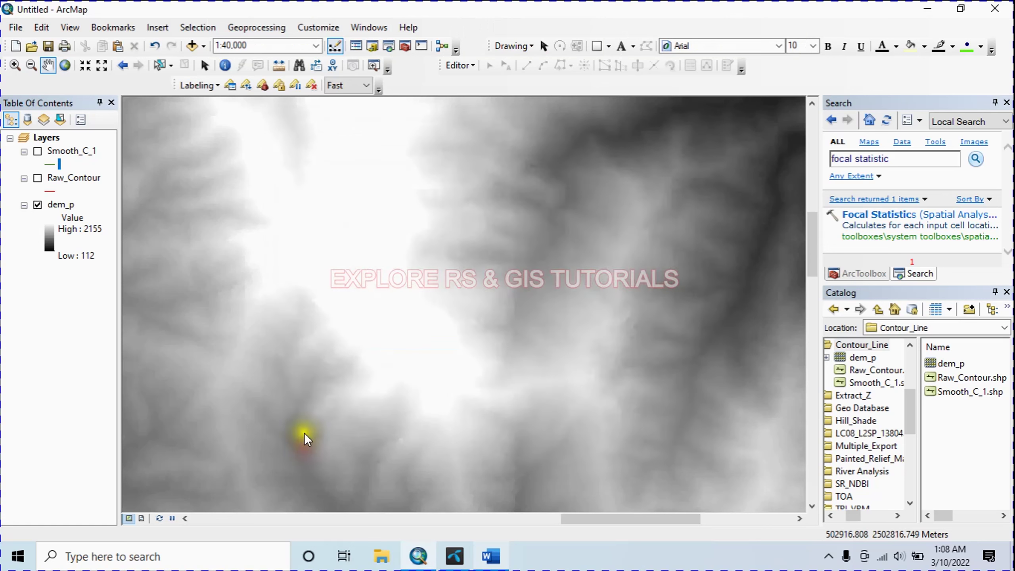
scroll(420, 249, "up", 5)
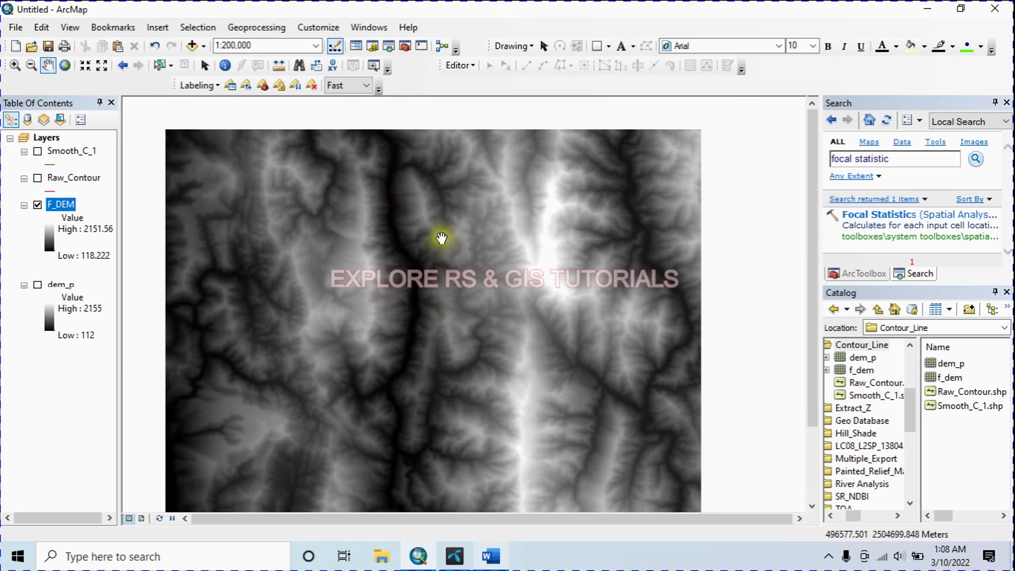
scroll(400, 305, "up", 2)
scroll(395, 334, "down", 1)
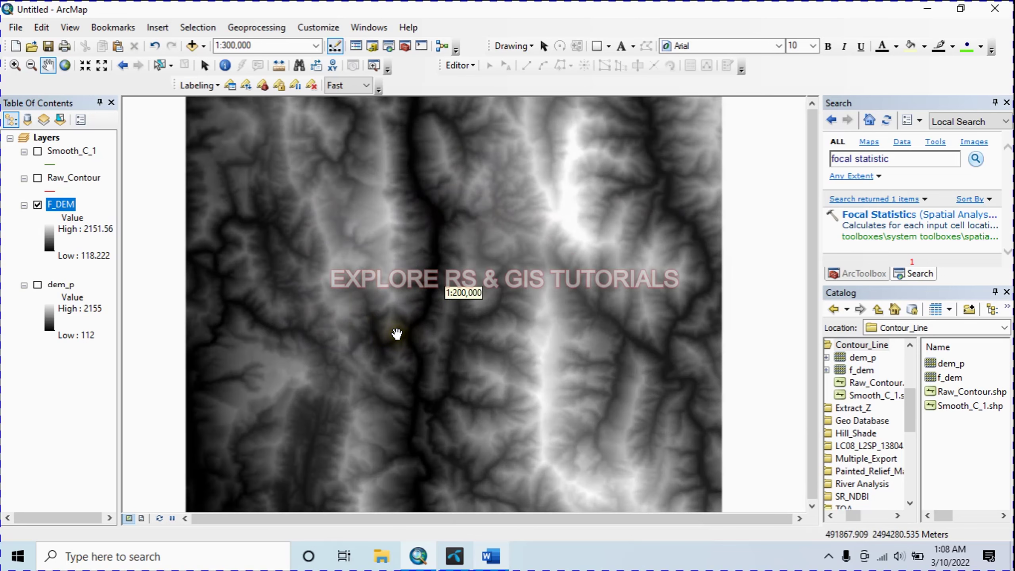
scroll(398, 316, "up", 1)
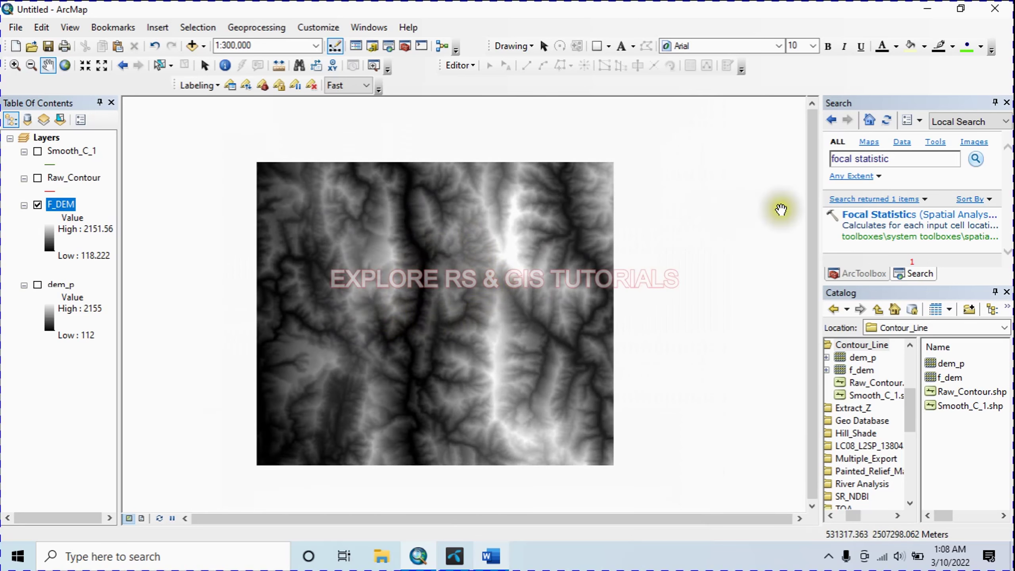
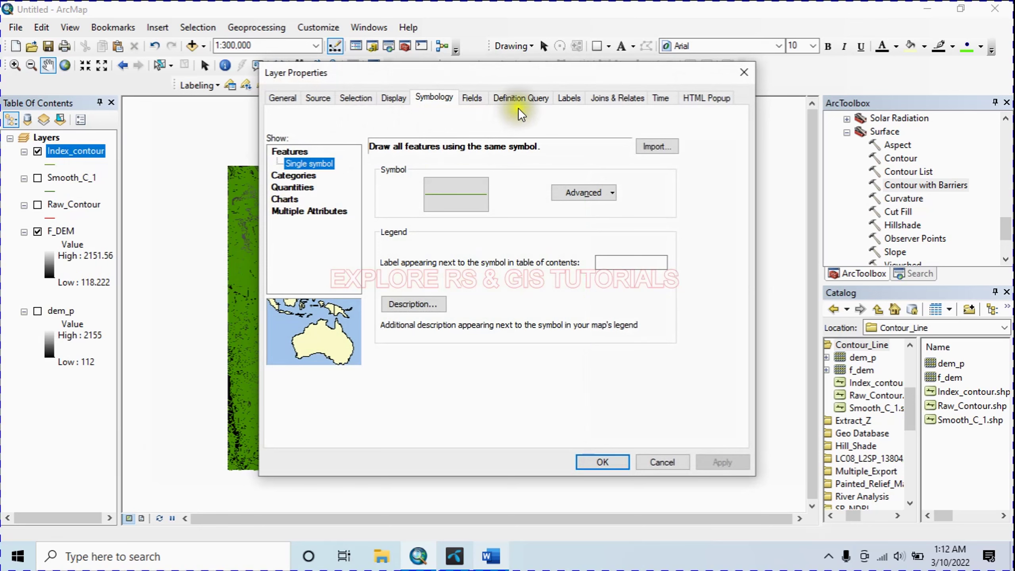
Step: Turn on labels for the Index_contour layer and choose to define classes of features and label each class differently
left_click(571, 98)
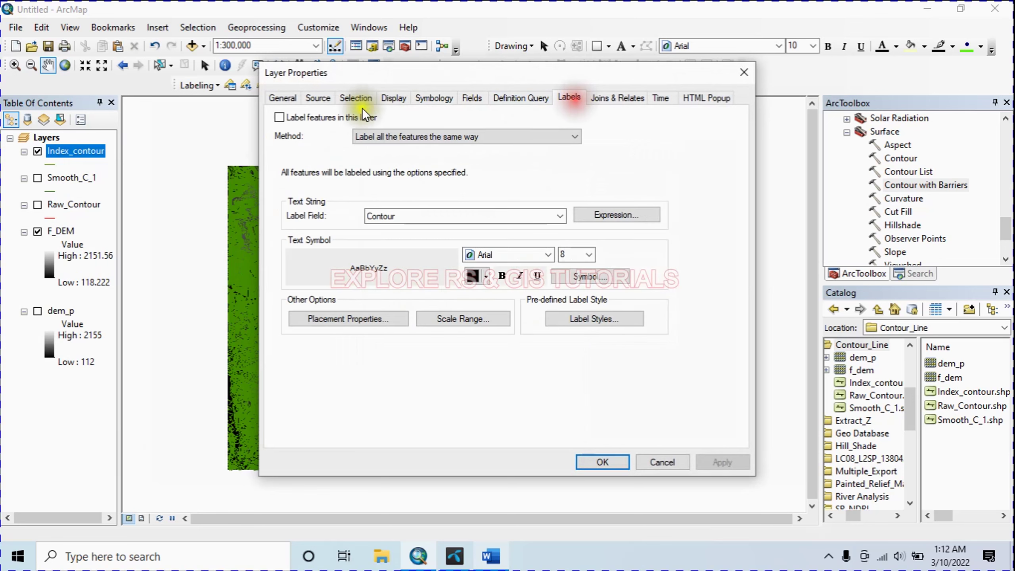
left_click(279, 117)
left_click(400, 136)
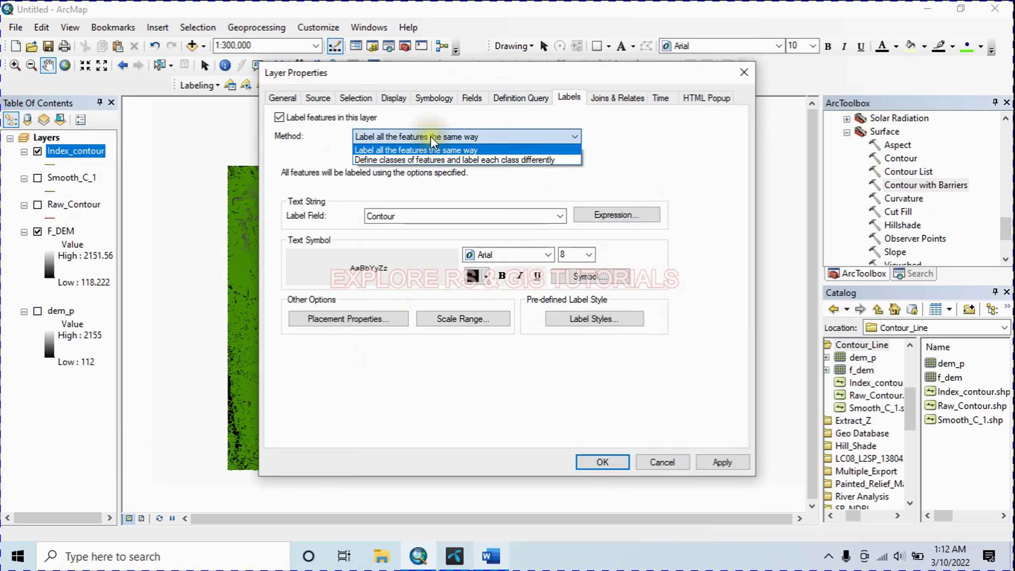
left_click(390, 160)
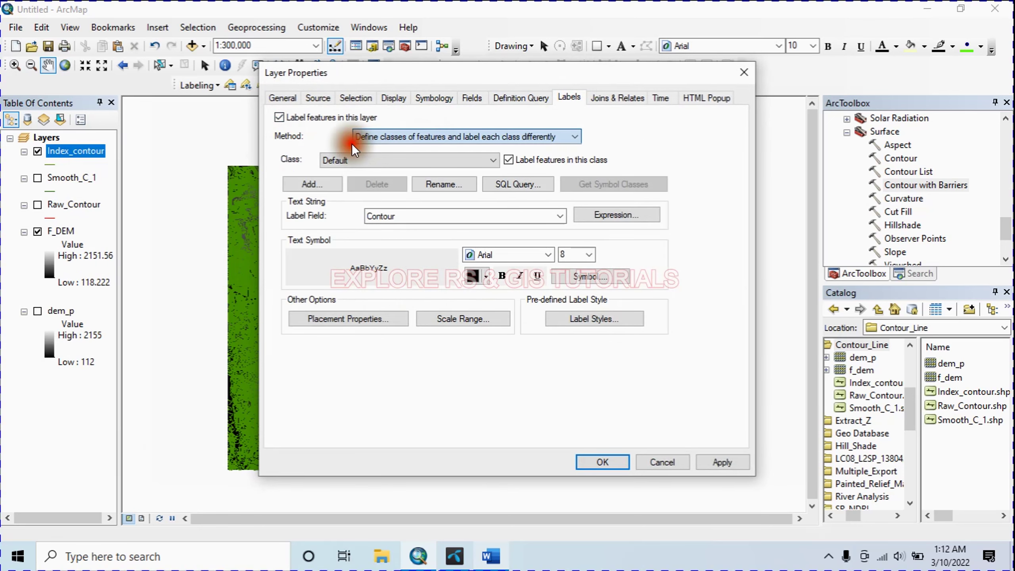
Step: Restrict the Default label class to features matching the SQL query "Type" = 2 and apply the label settings
left_click(517, 187)
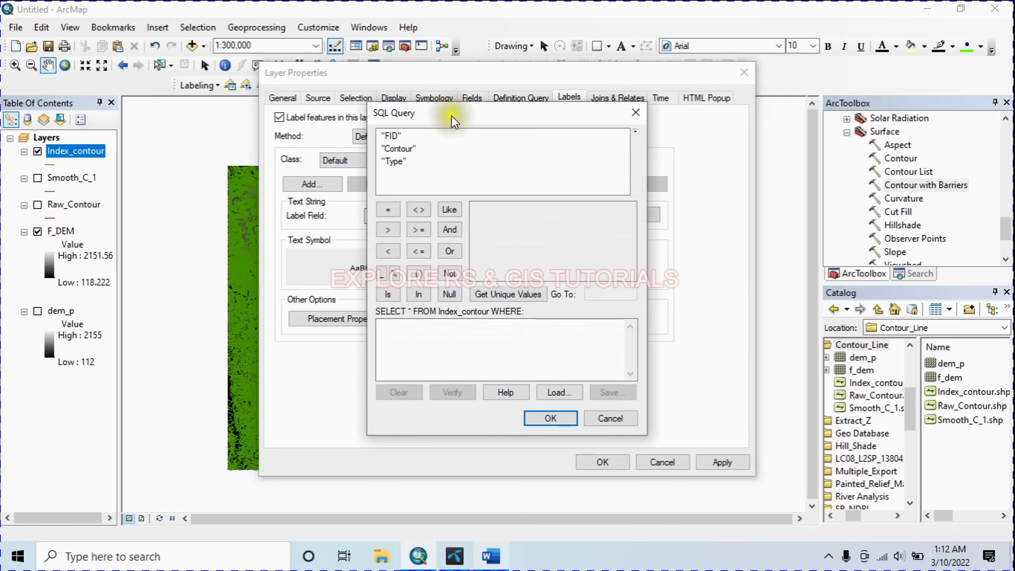
left_click_drag(452, 116, 418, 125)
double_click(362, 170)
left_click(353, 218)
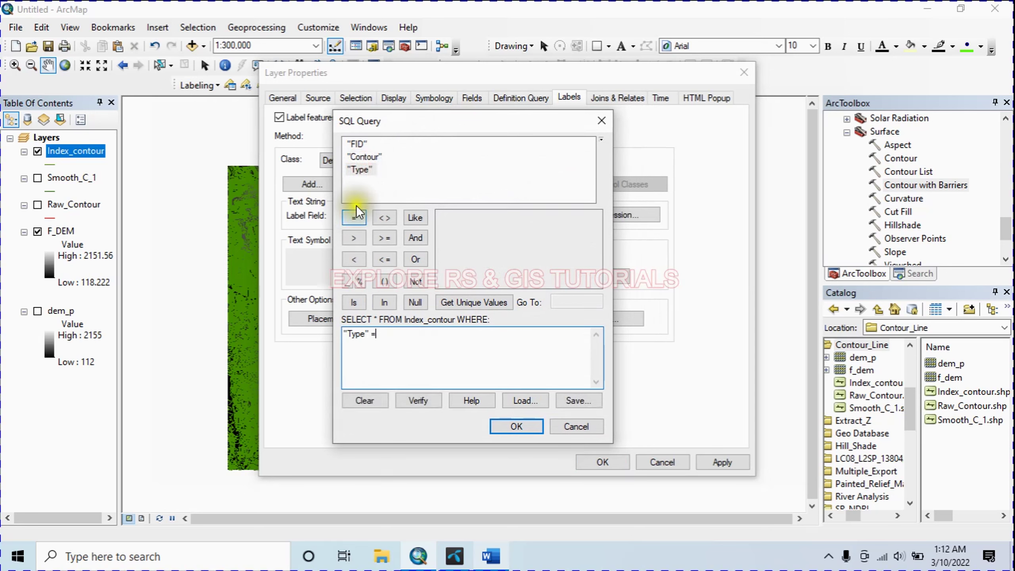
left_click(467, 303)
double_click(443, 230)
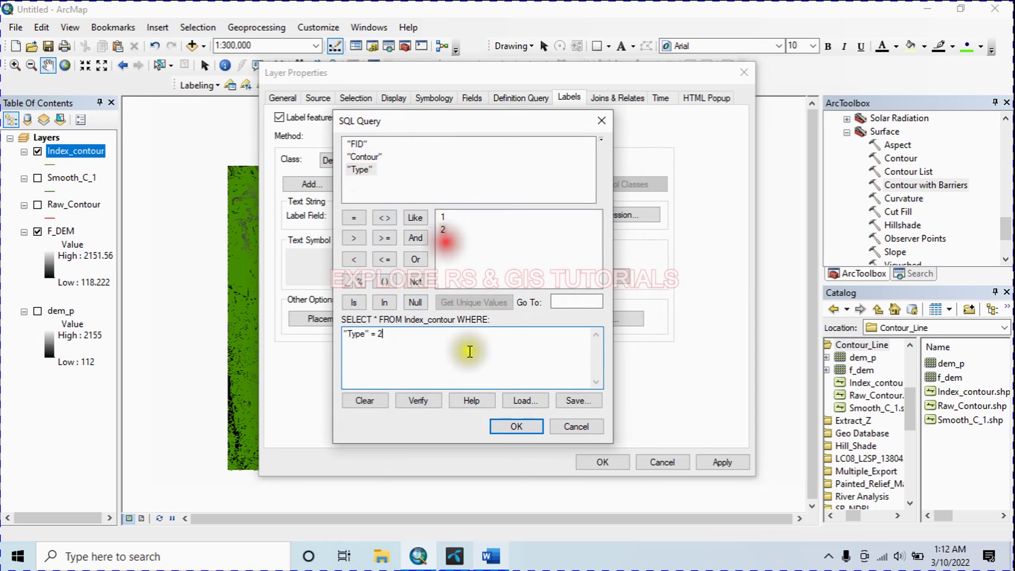
left_click(506, 426)
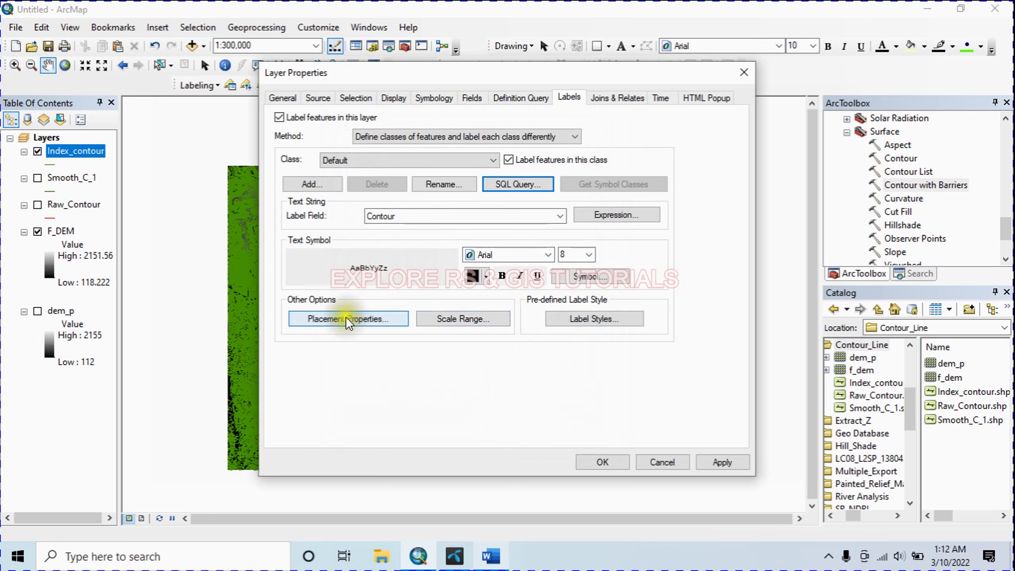
left_click(723, 463)
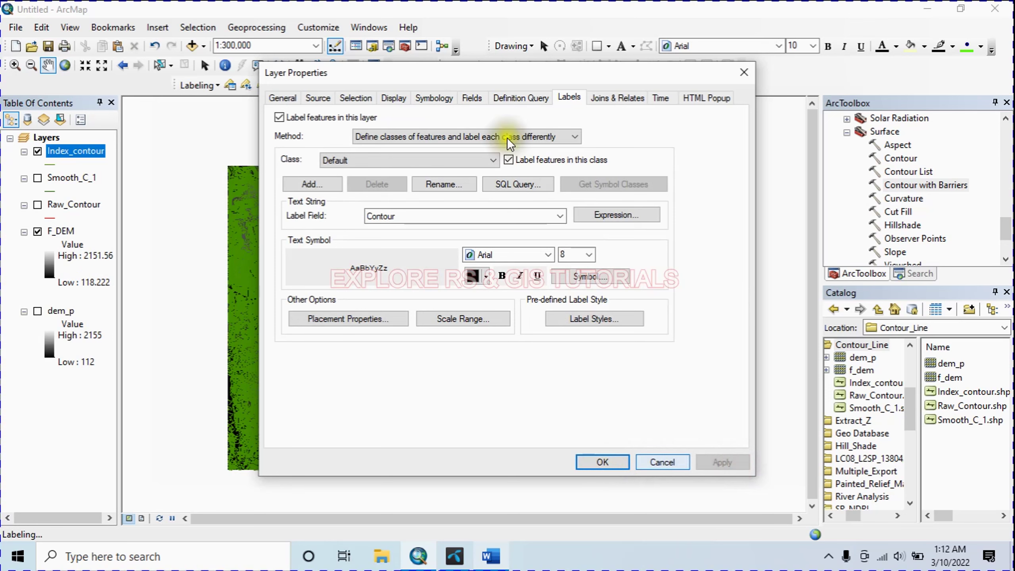
Step: Symbolize the Index_contour layer by unique values of the Type field, adding all values and excluding all other values
left_click(434, 98)
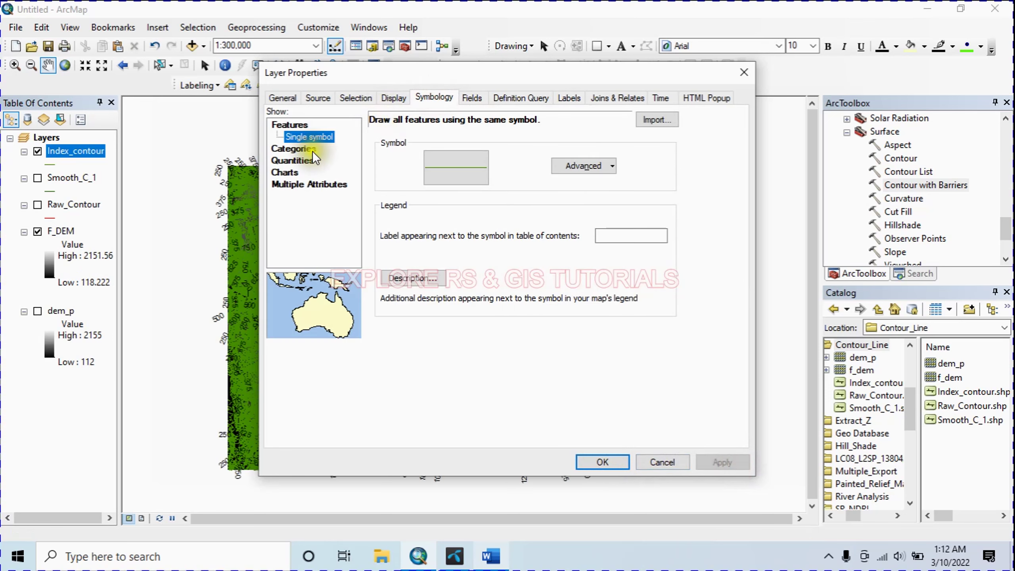
left_click(295, 149)
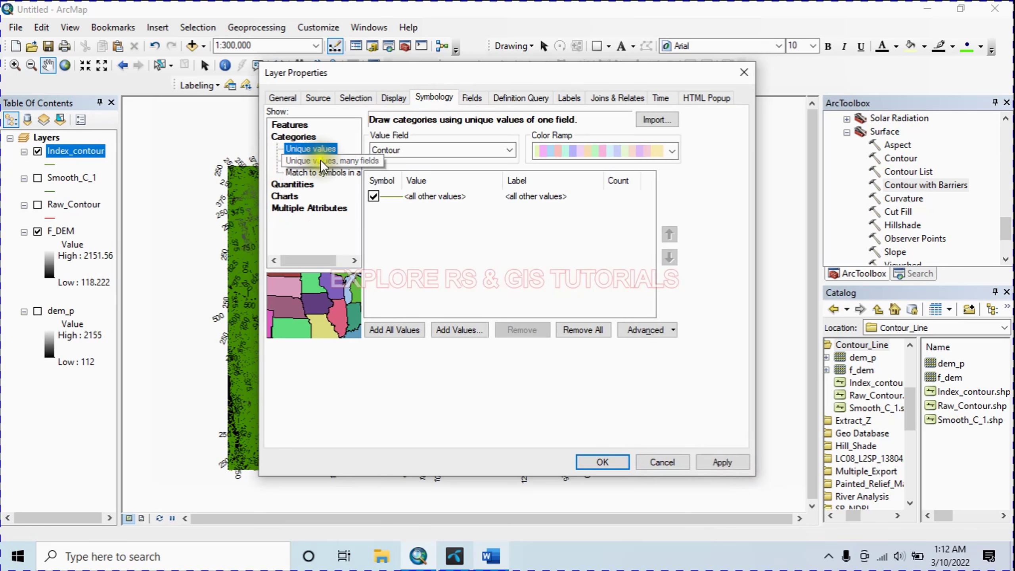
left_click(420, 150)
left_click(383, 174)
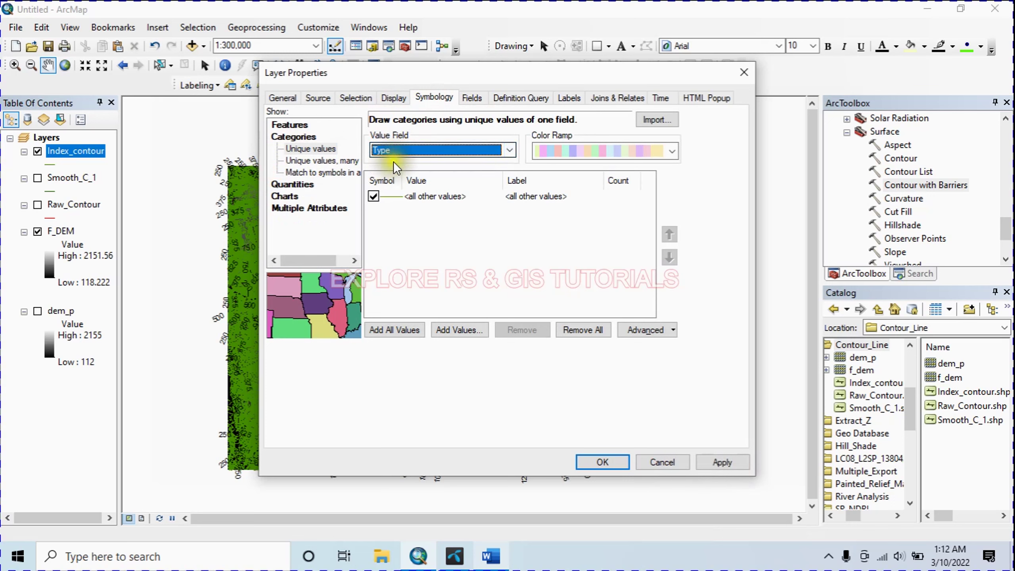
left_click(373, 196)
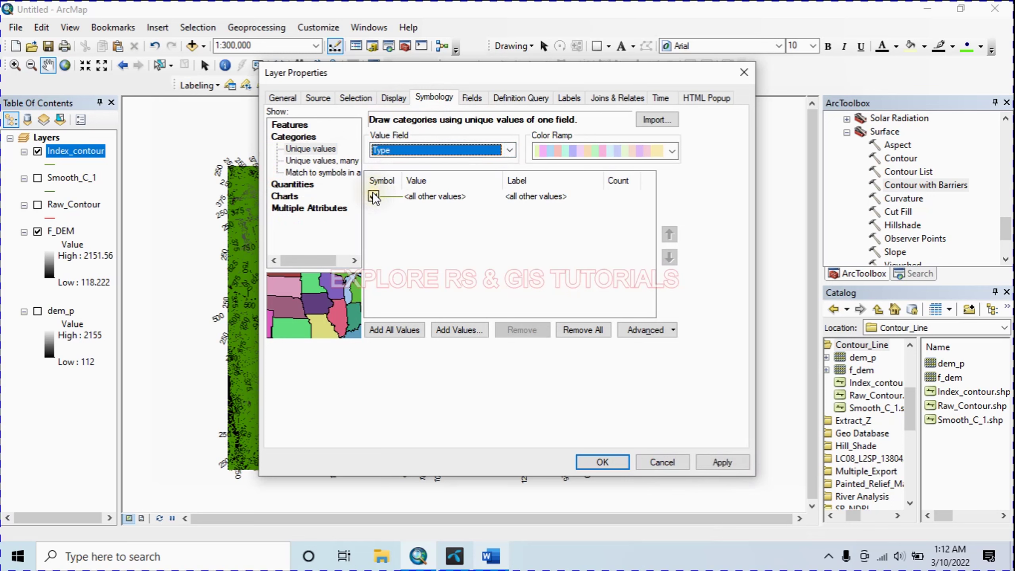
left_click(390, 330)
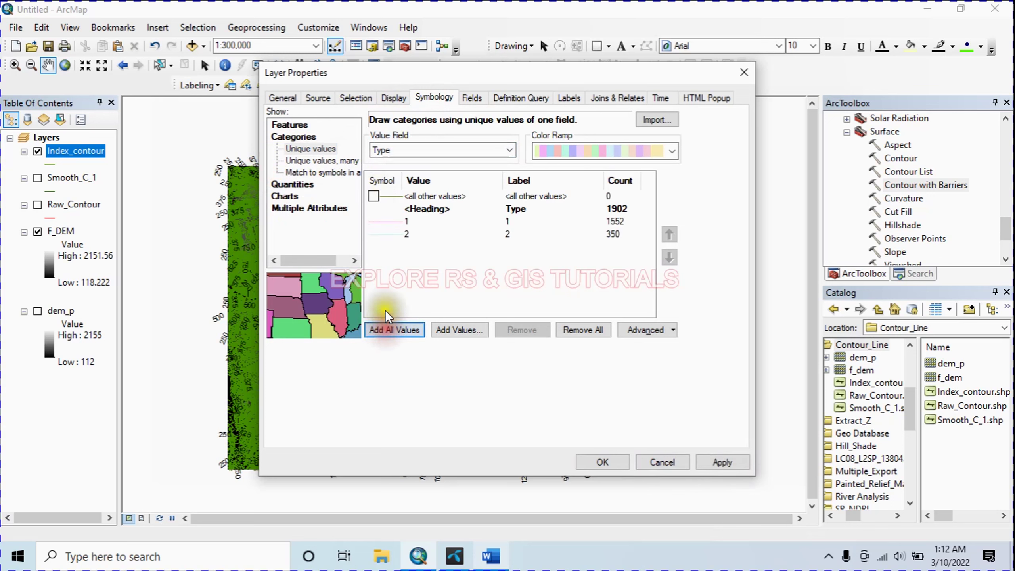
Step: Give the Type 2 contours the Highway Ramp symbol and the Type 1 contours the River symbol, and apply the symbology
double_click(384, 234)
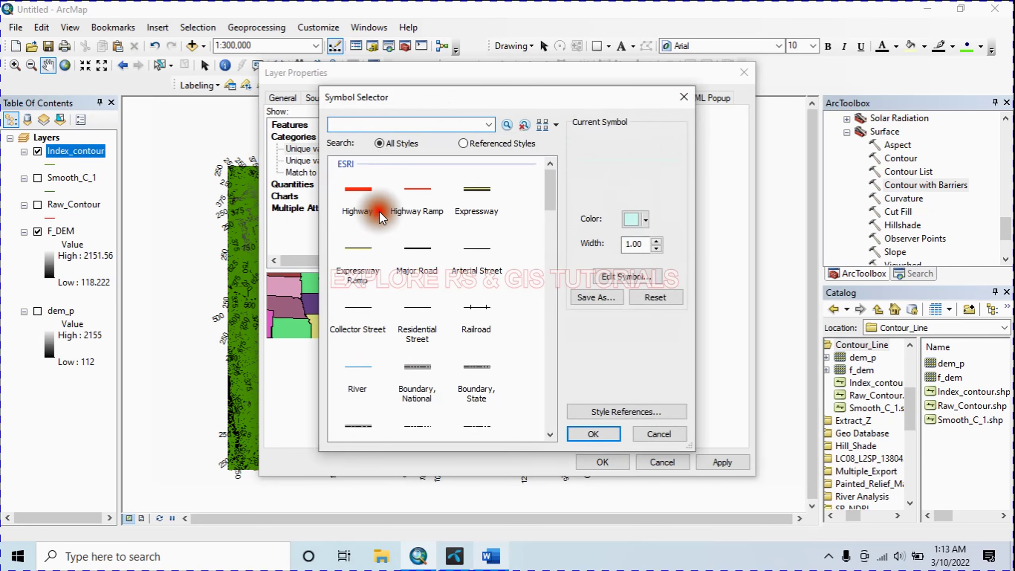
left_click(416, 188)
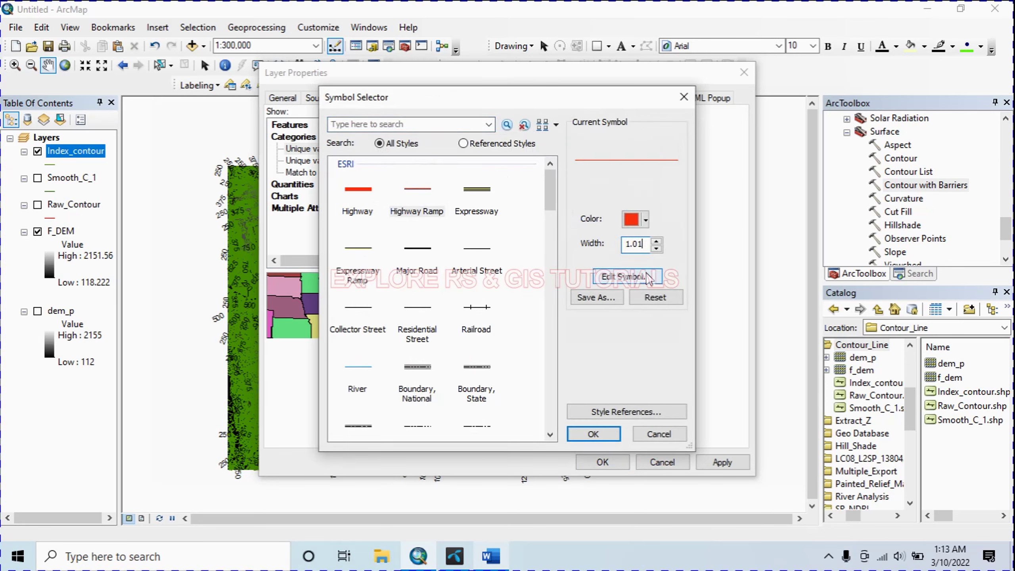
left_click(595, 433)
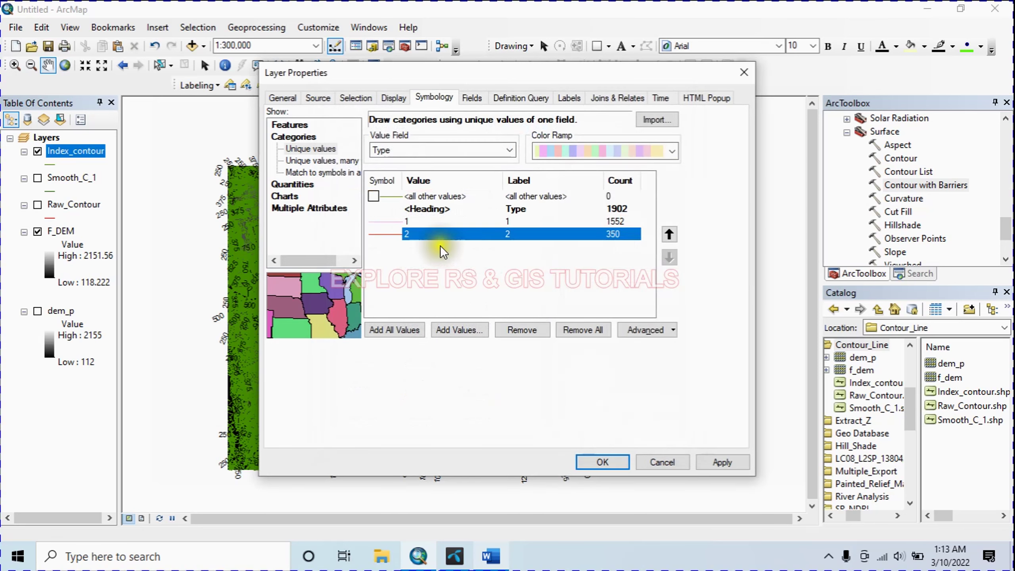
double_click(386, 221)
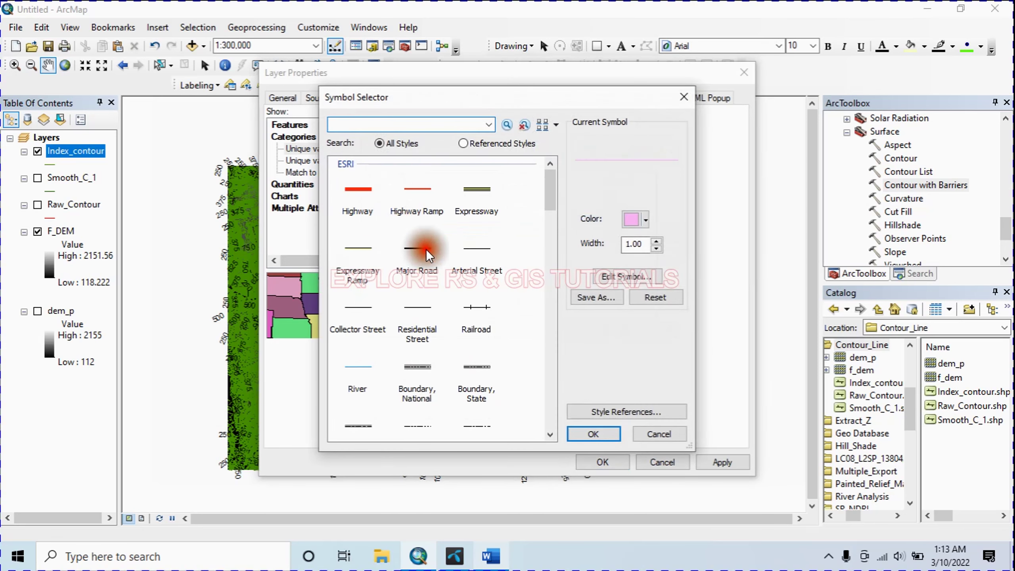
left_click(358, 372)
left_click(593, 434)
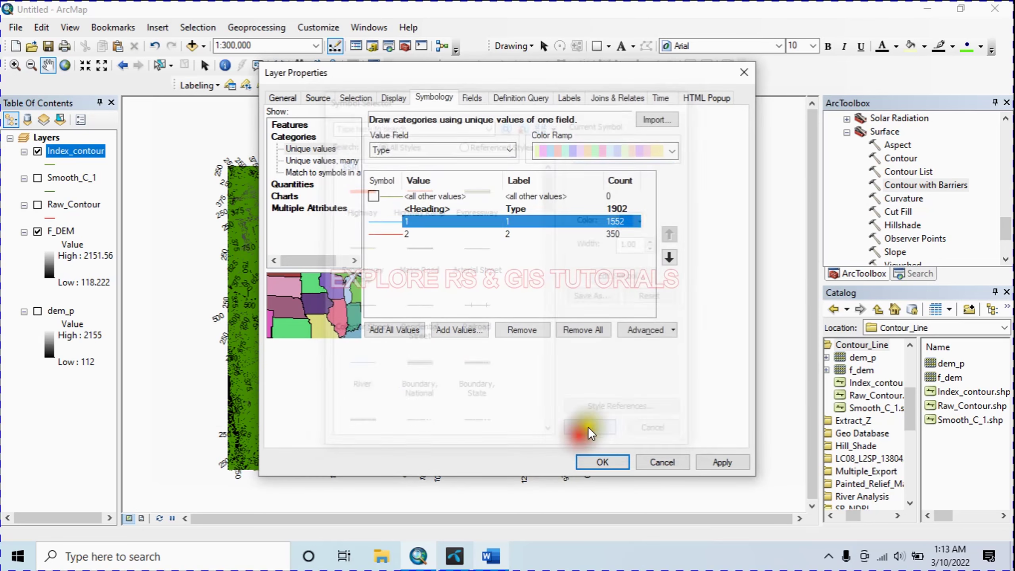
left_click(723, 463)
left_click(603, 462)
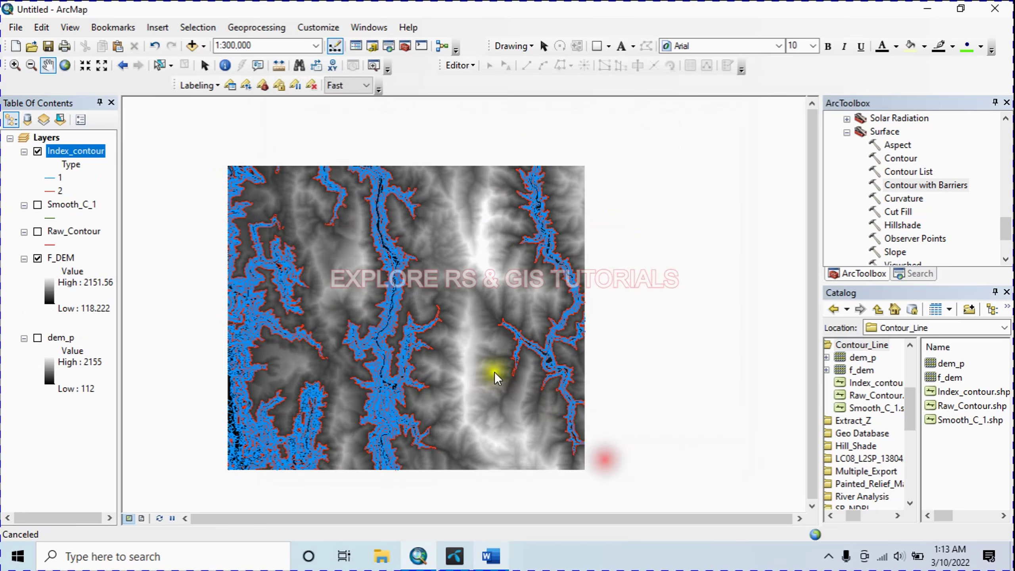
Step: Examine the index contours and their elevation labels over the F_DEM raster at several map scales
scroll(340, 295, "up", 3)
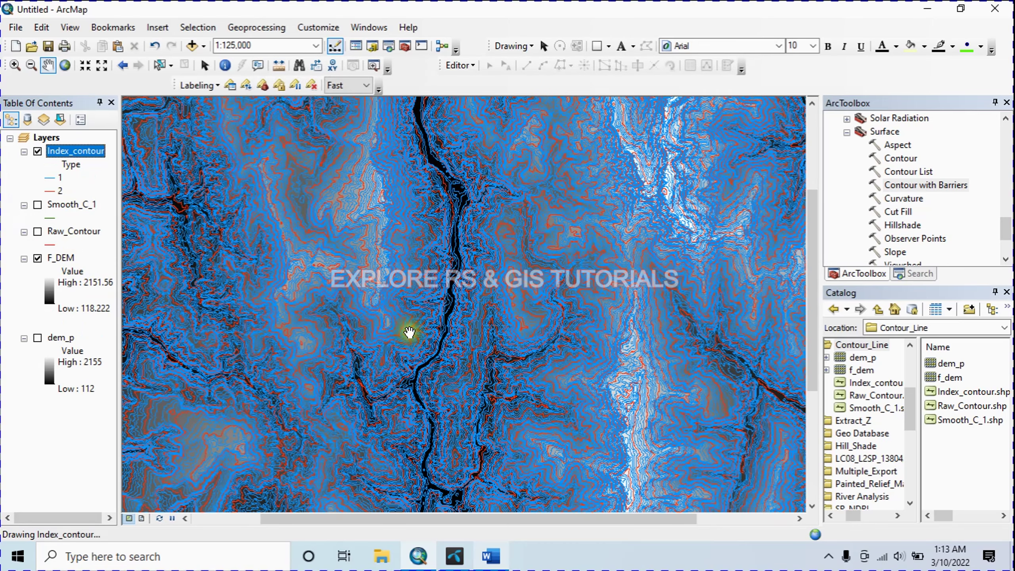
scroll(356, 328, "up", 5)
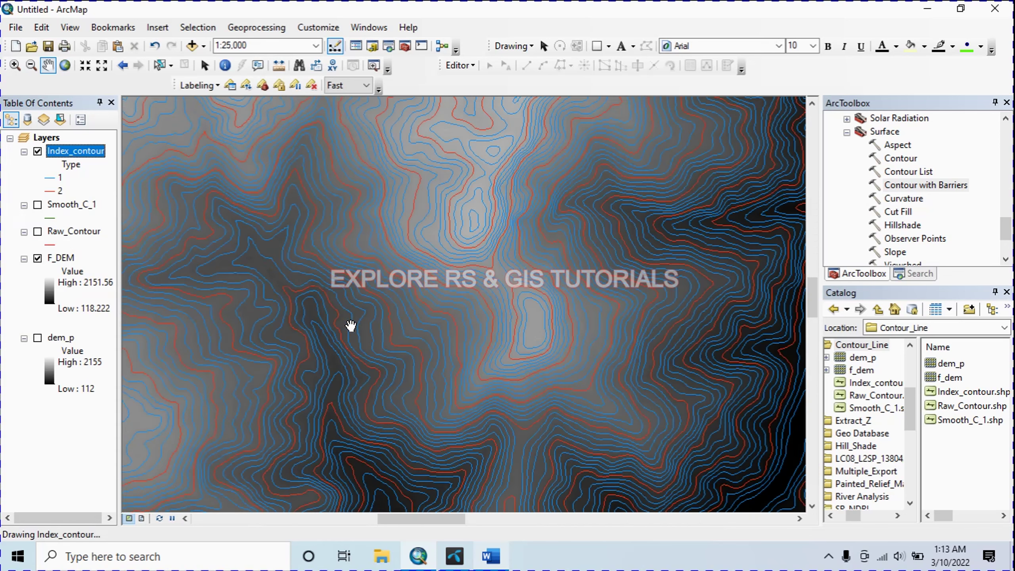
left_click_drag(495, 317, 328, 268)
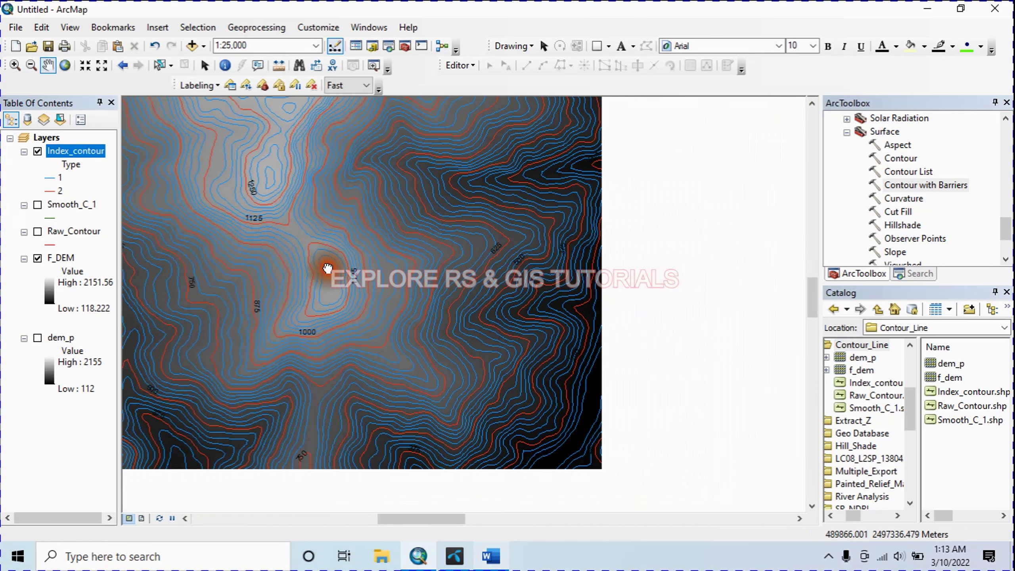
left_click_drag(460, 329, 324, 311)
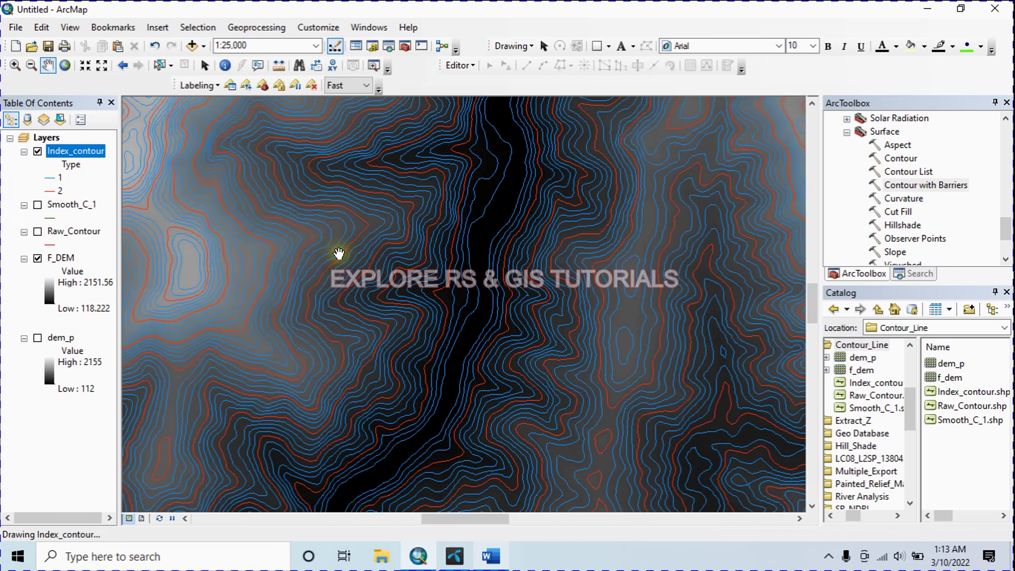
scroll(504, 270, "up", 4)
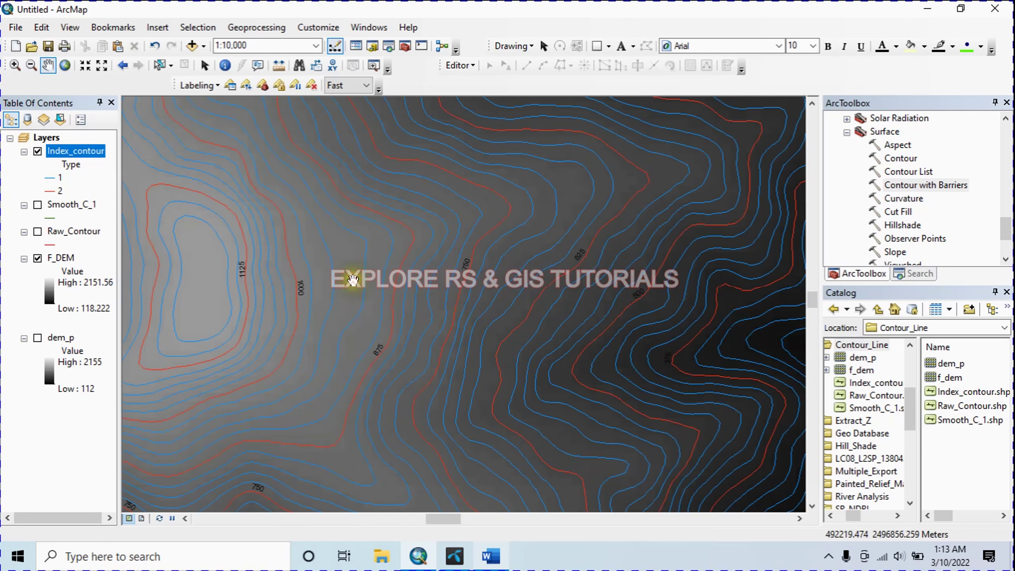
scroll(519, 294, "down", 2)
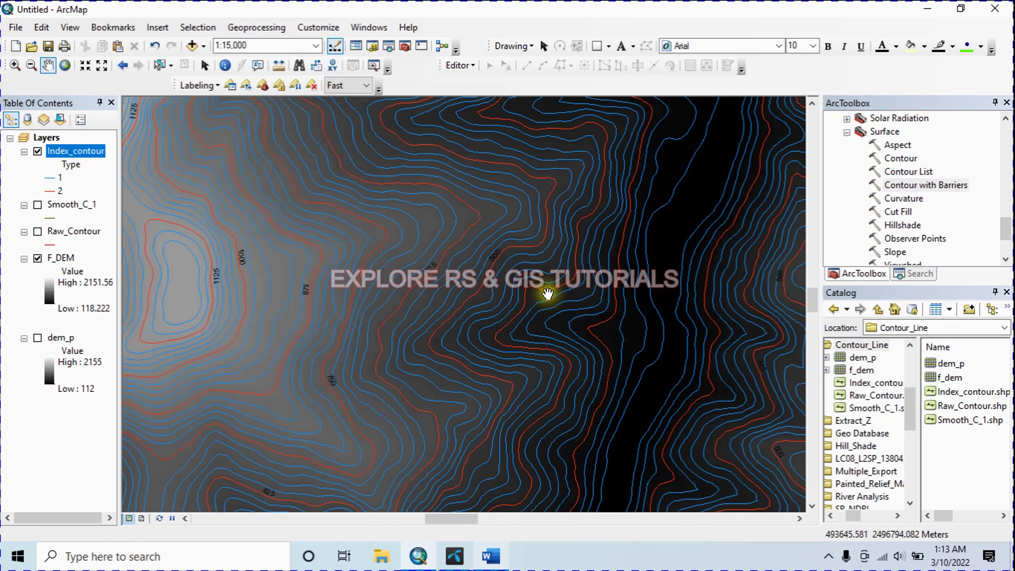
left_click_drag(544, 291, 658, 282)
left_click_drag(374, 329, 465, 313)
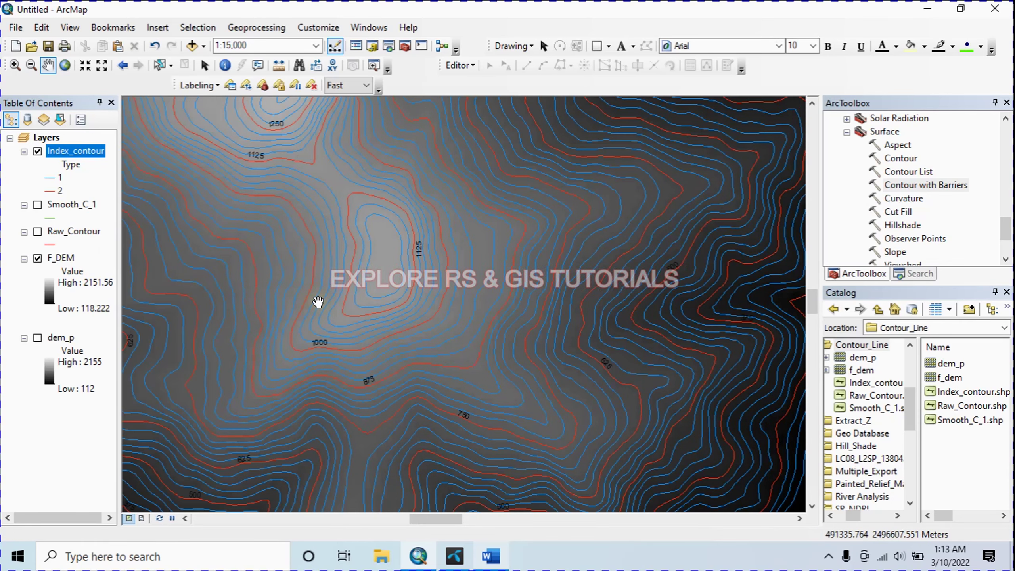
scroll(318, 302, "down", 2)
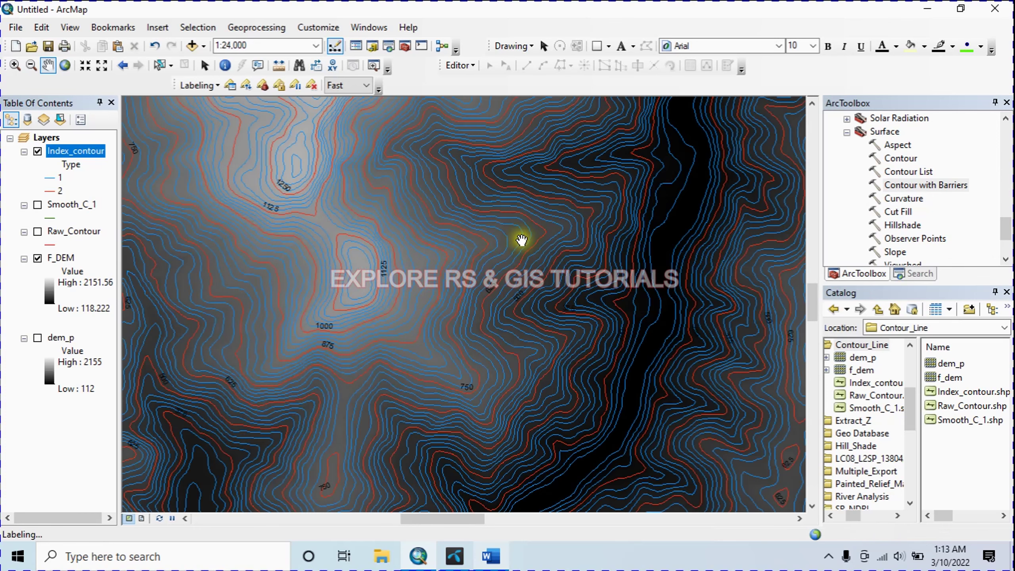
left_click_drag(522, 239, 552, 280)
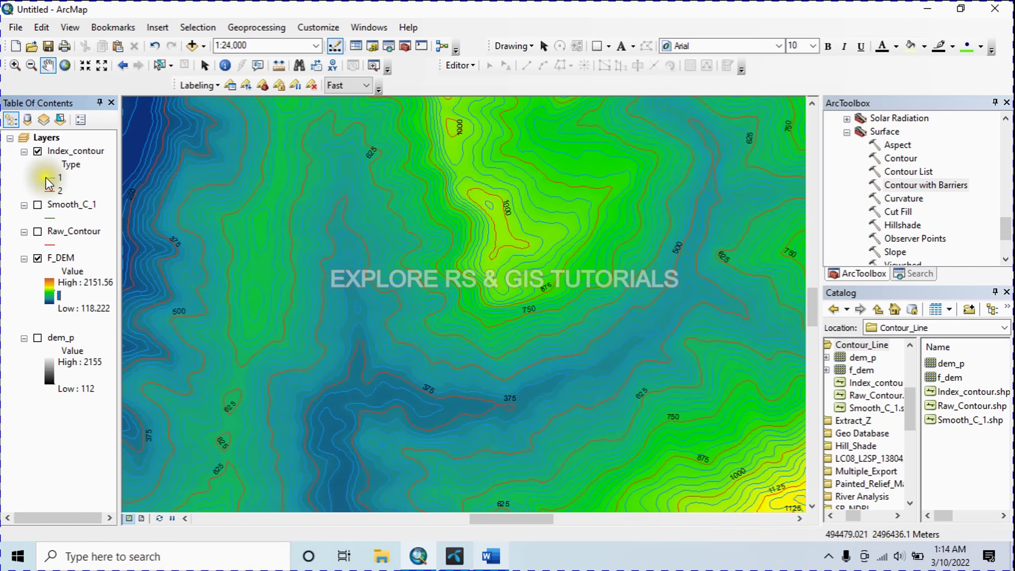
Step: Make the Type 1 contours black and the Type 2 contours thicker, and apply the inverted red-to-green color ramp to F_DEM
left_click(48, 185)
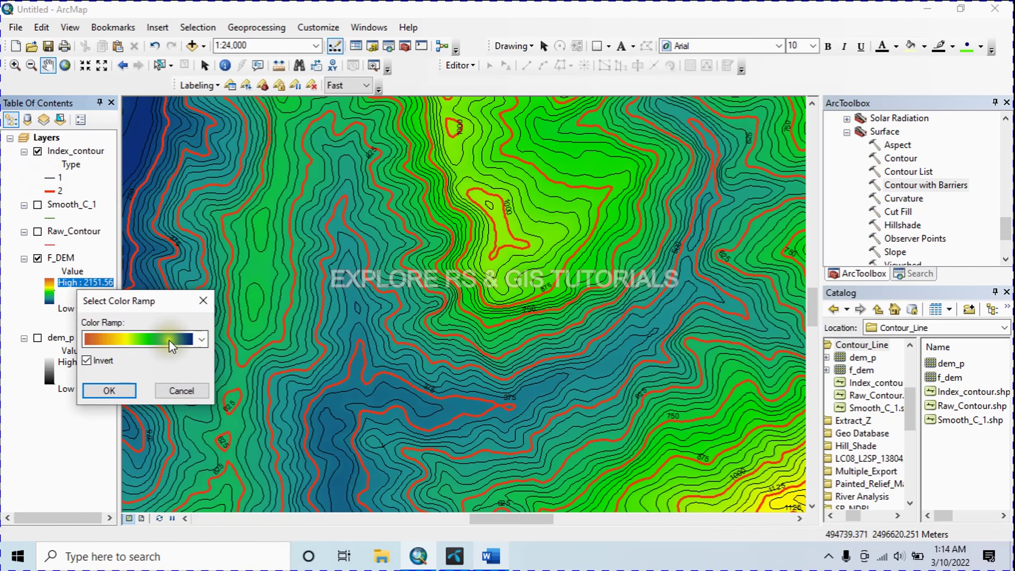
left_click(170, 340)
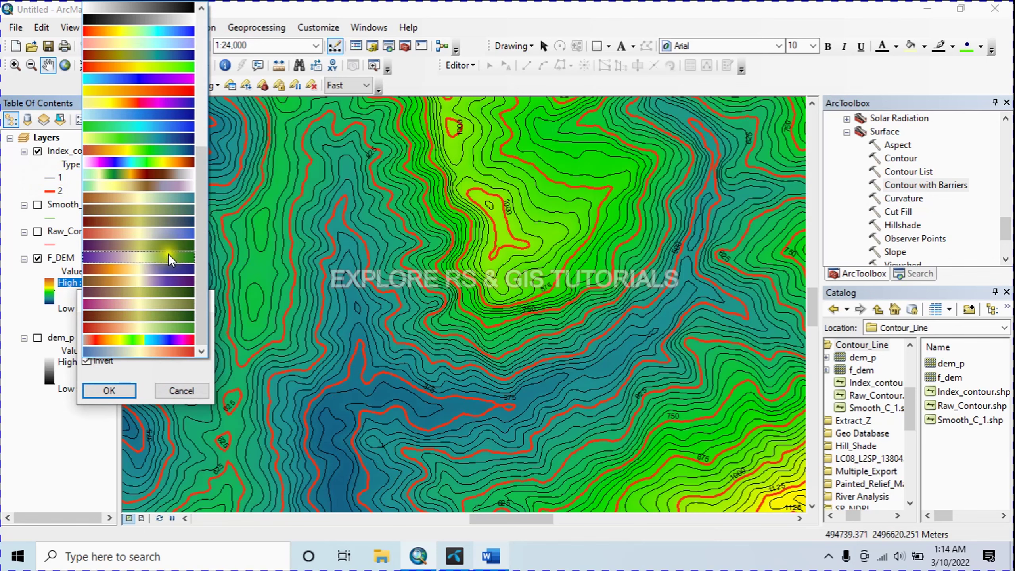
left_click(165, 329)
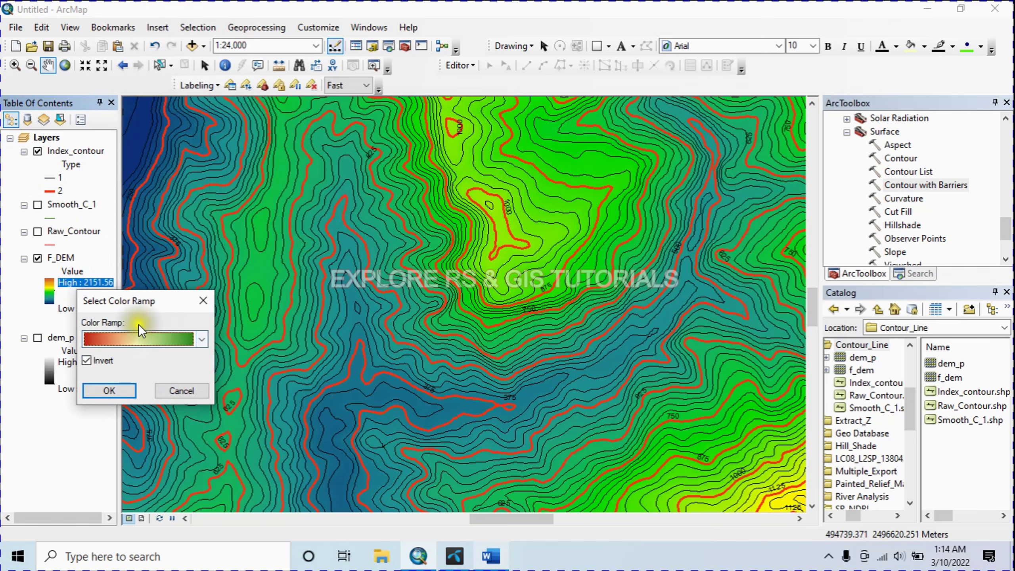
left_click(110, 391)
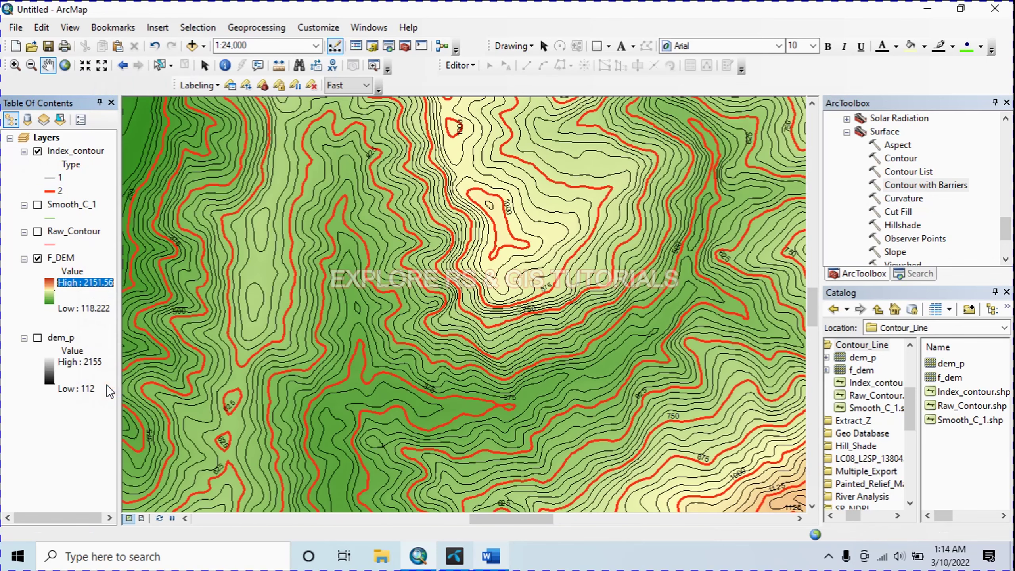
Step: Check whether the Labeling tools are turned on and the Maplex Label Engine is in use
scroll(399, 296, "down", 2)
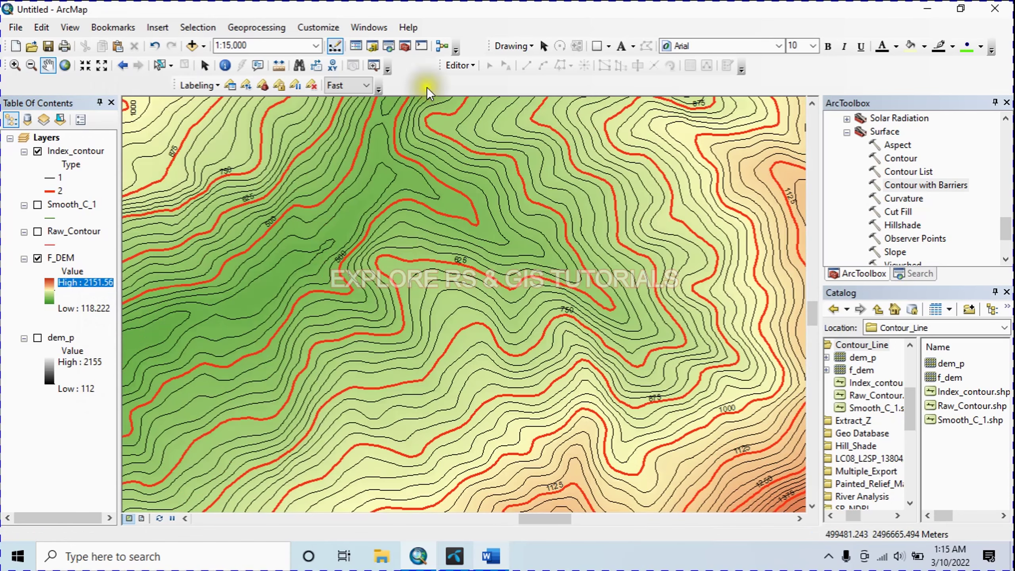
left_click_drag(249, 240, 328, 266)
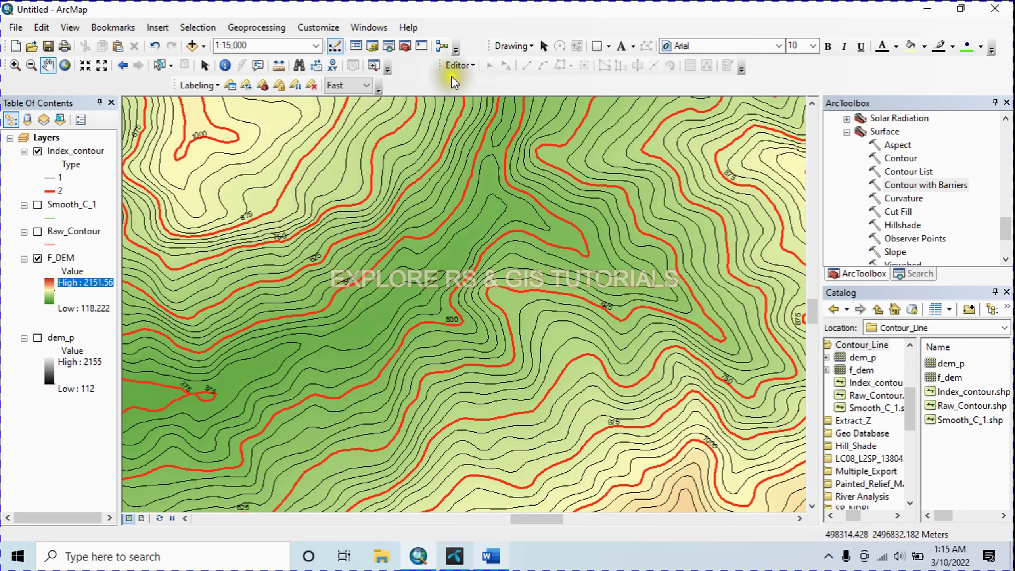
right_click(457, 87)
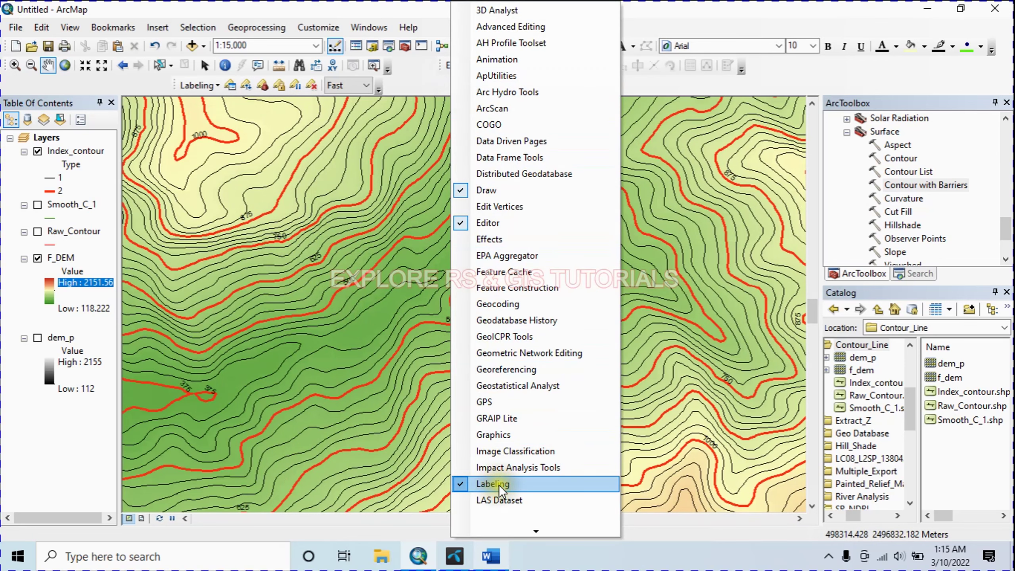
left_click(142, 84)
left_click(214, 86)
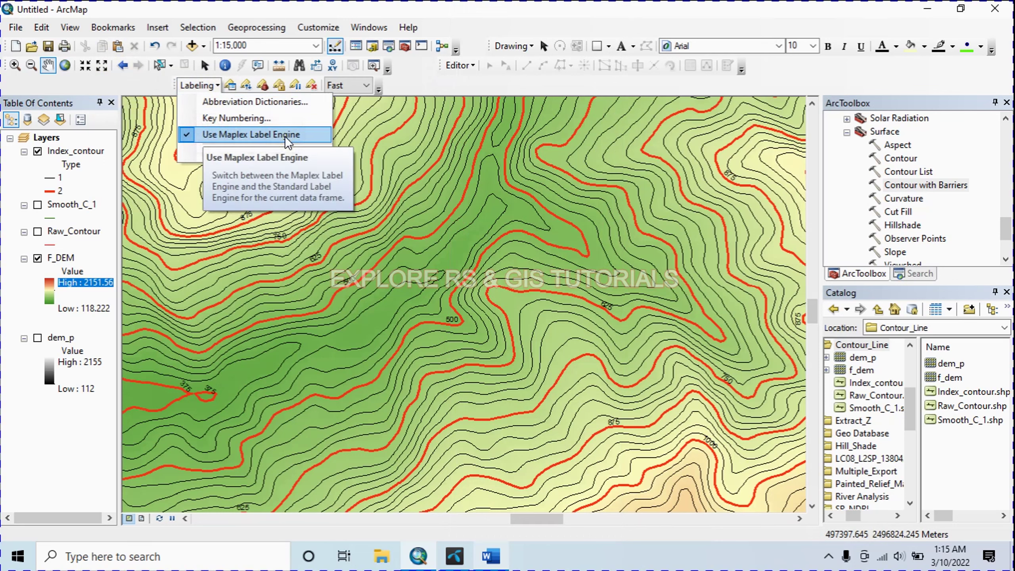
Step: Set the Index_contour label class to Contour Placement in the Label Manager and accept its placement properties
left_click(231, 86)
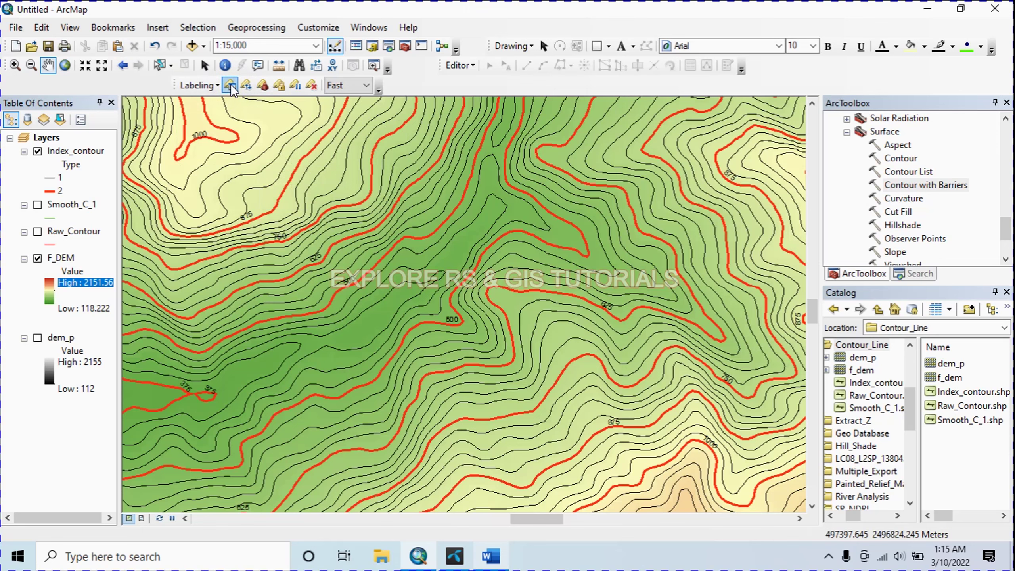
left_click(232, 87)
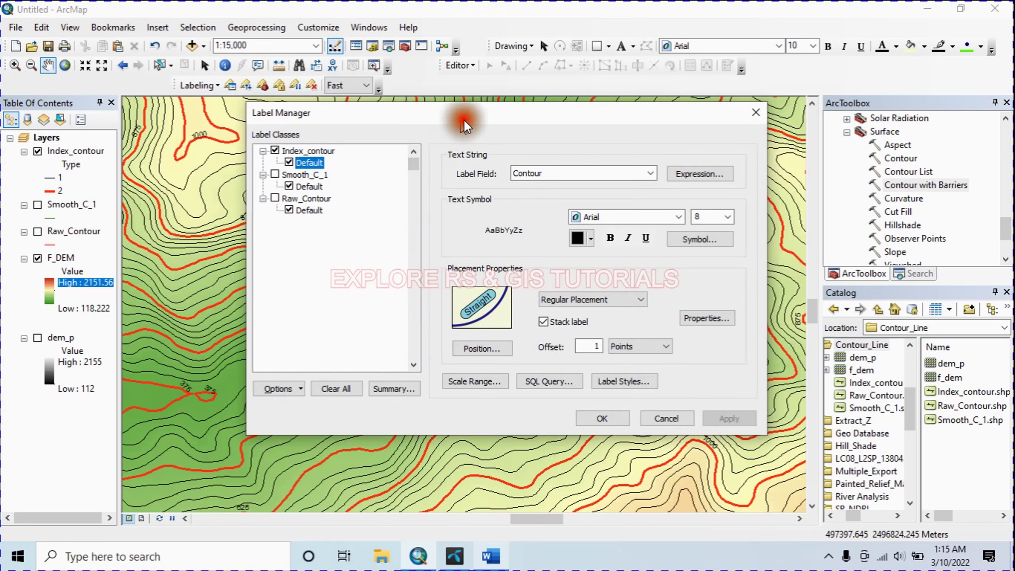
left_click_drag(459, 121, 493, 112)
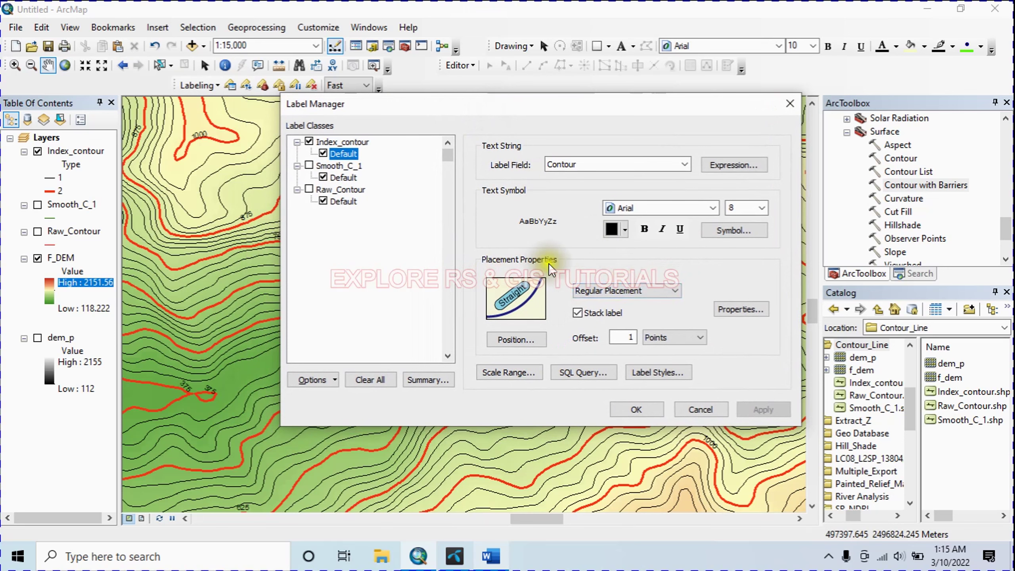
left_click(624, 291)
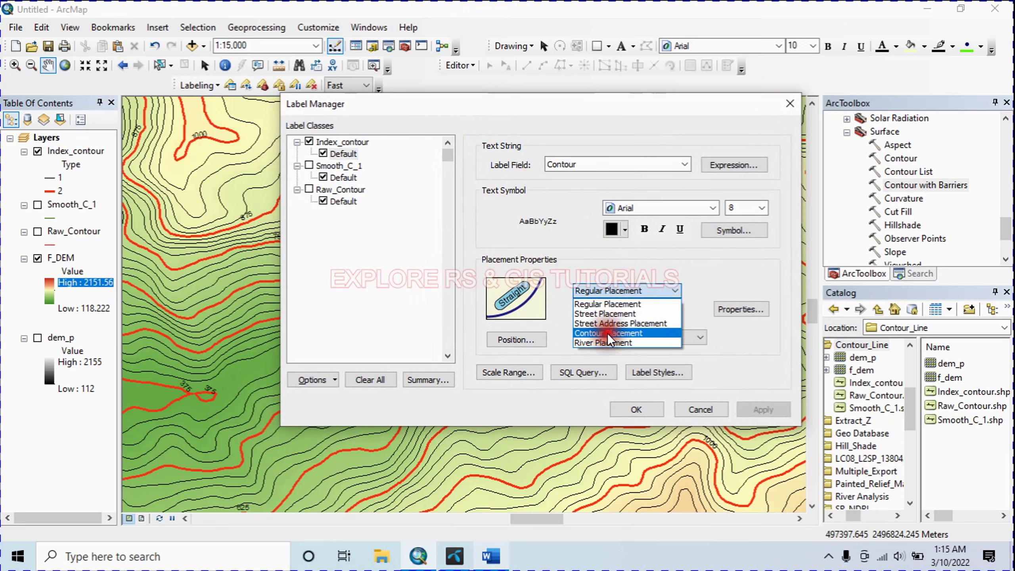
left_click(609, 334)
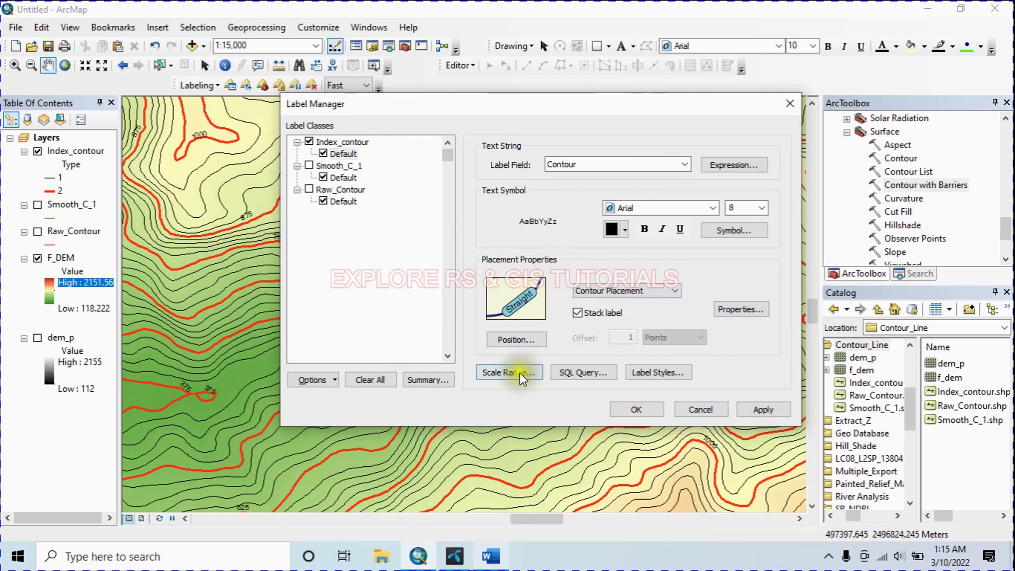
left_click(740, 310)
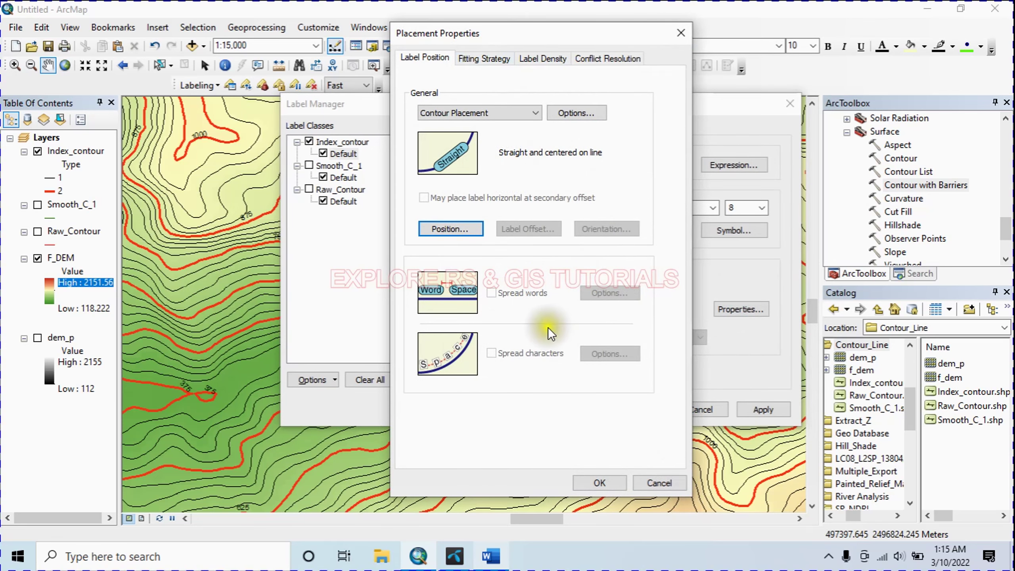
left_click(607, 483)
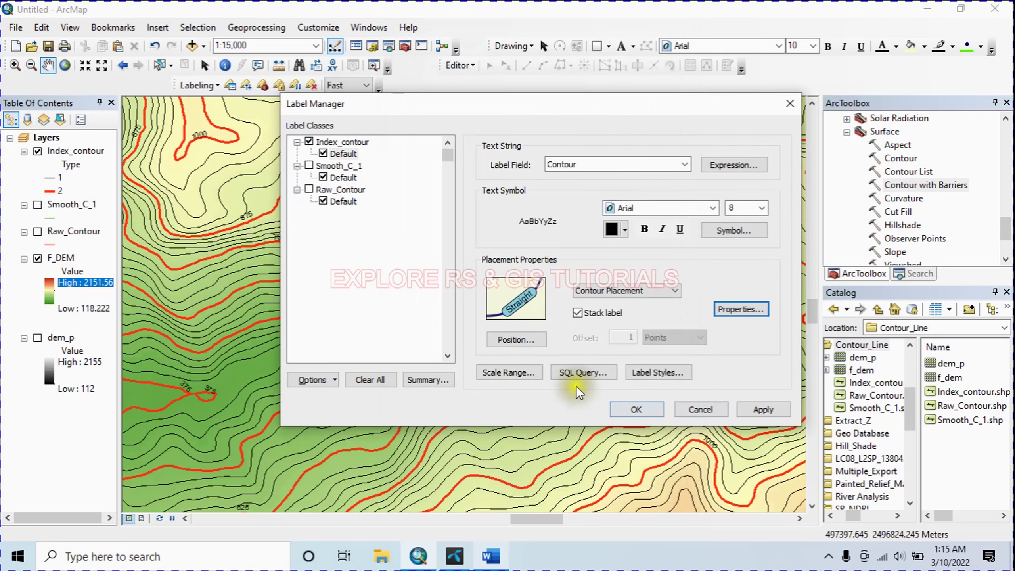
Step: Add a halo mask to the text symbol in the Index_contour label style and apply the label settings
left_click(648, 377)
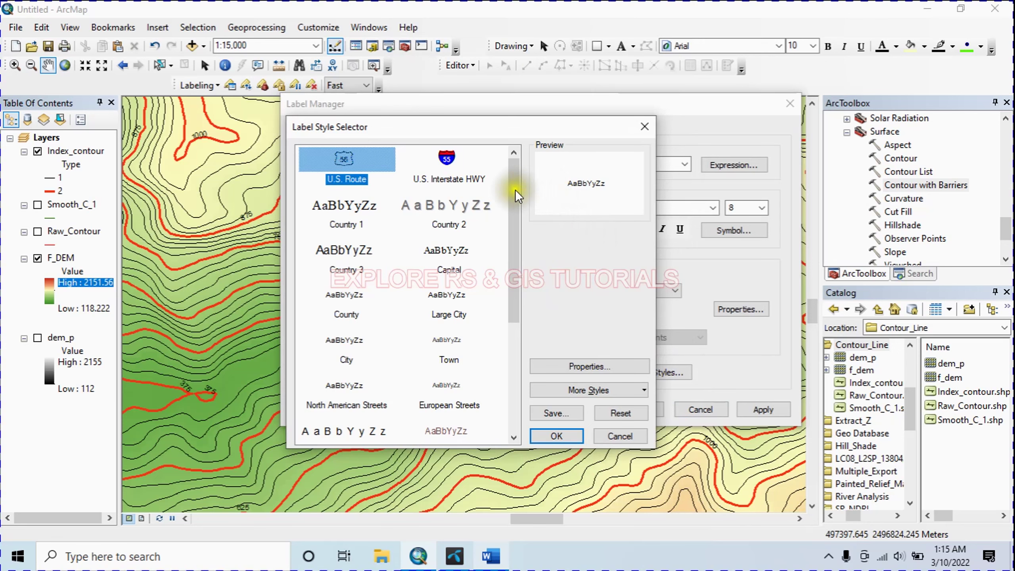
left_click(592, 372)
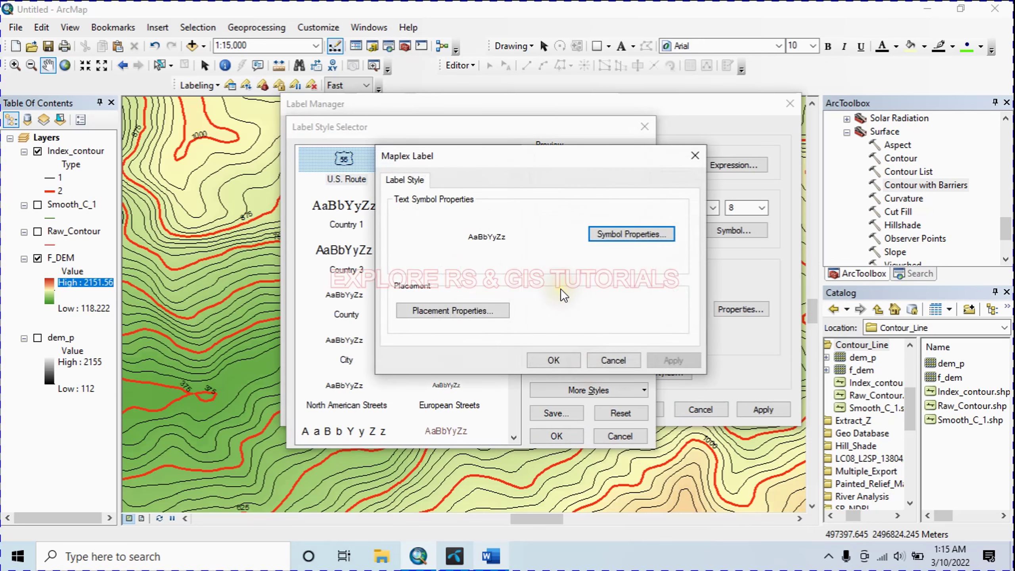
left_click(615, 236)
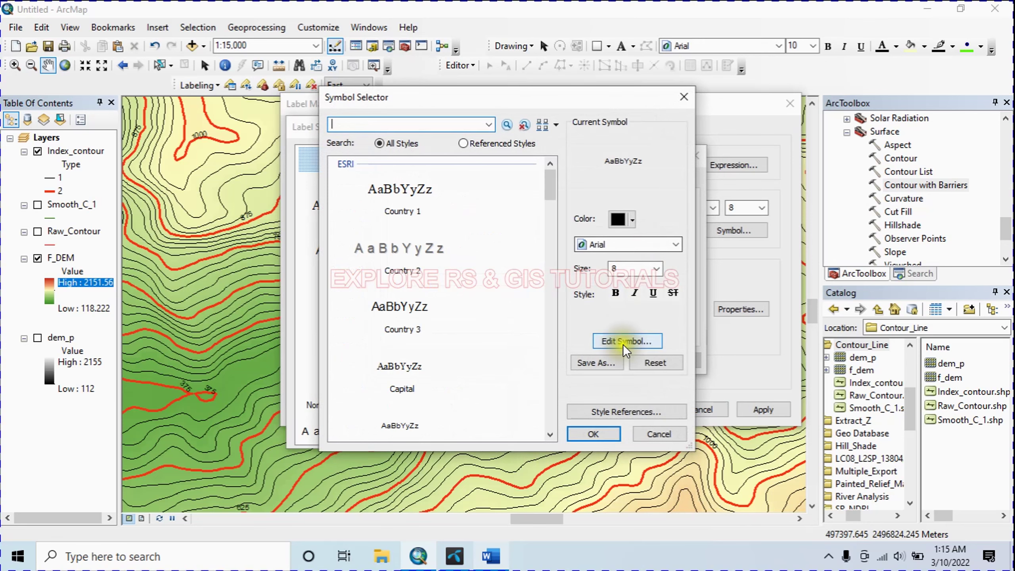
left_click(625, 344)
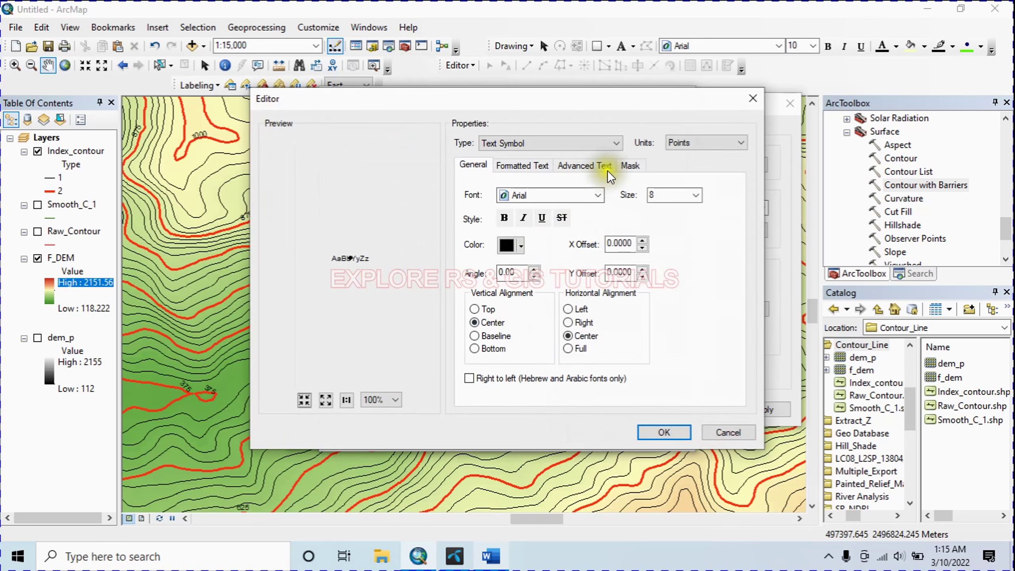
left_click(630, 165)
left_click(474, 231)
left_click(672, 435)
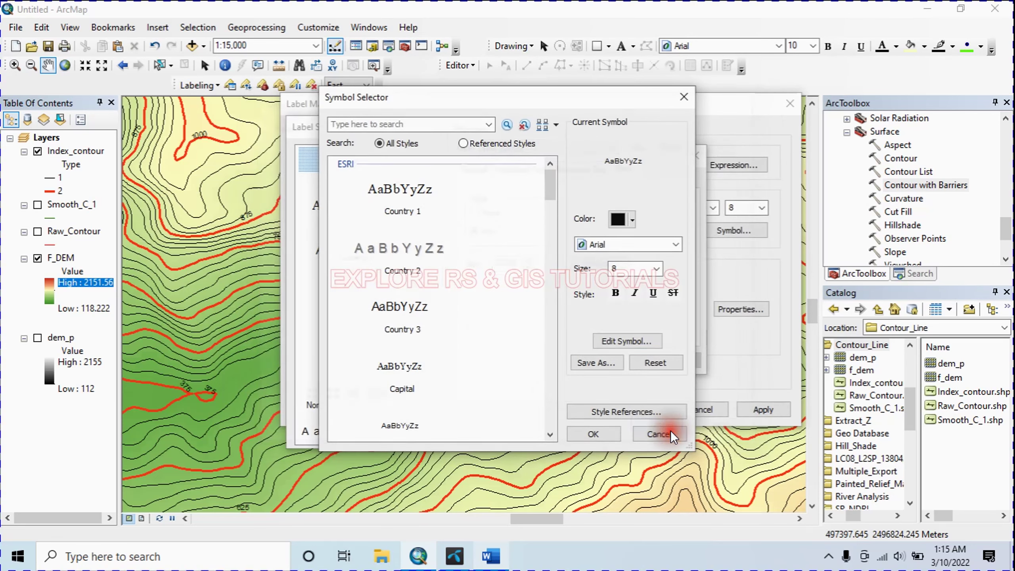
left_click(593, 434)
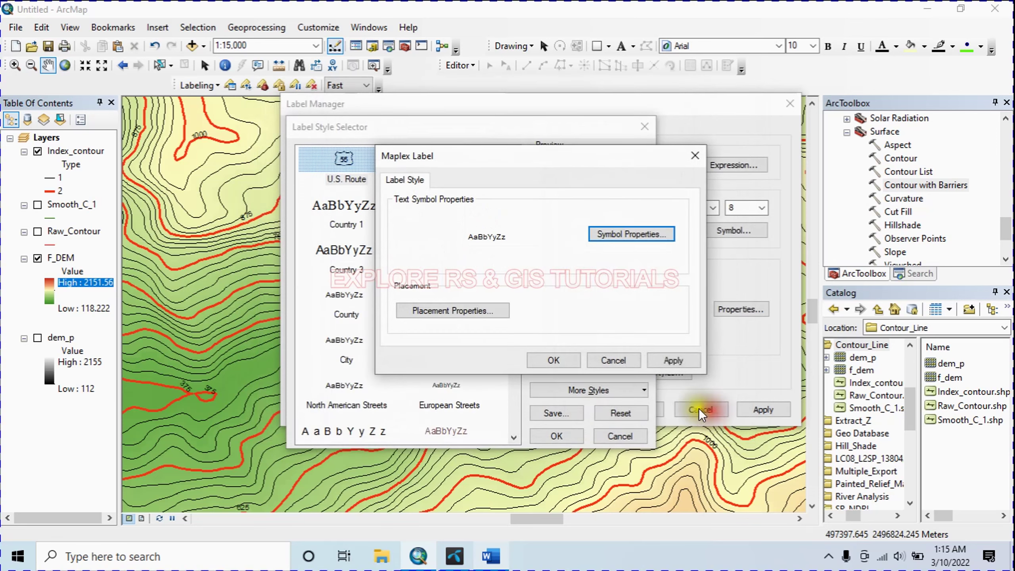
left_click(668, 360)
left_click(559, 359)
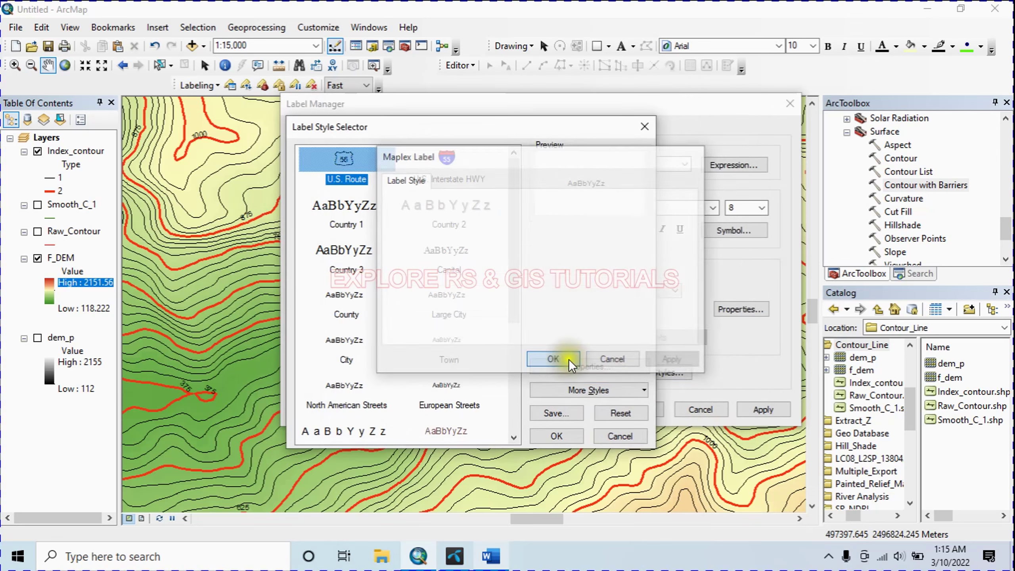
left_click(557, 436)
left_click(763, 410)
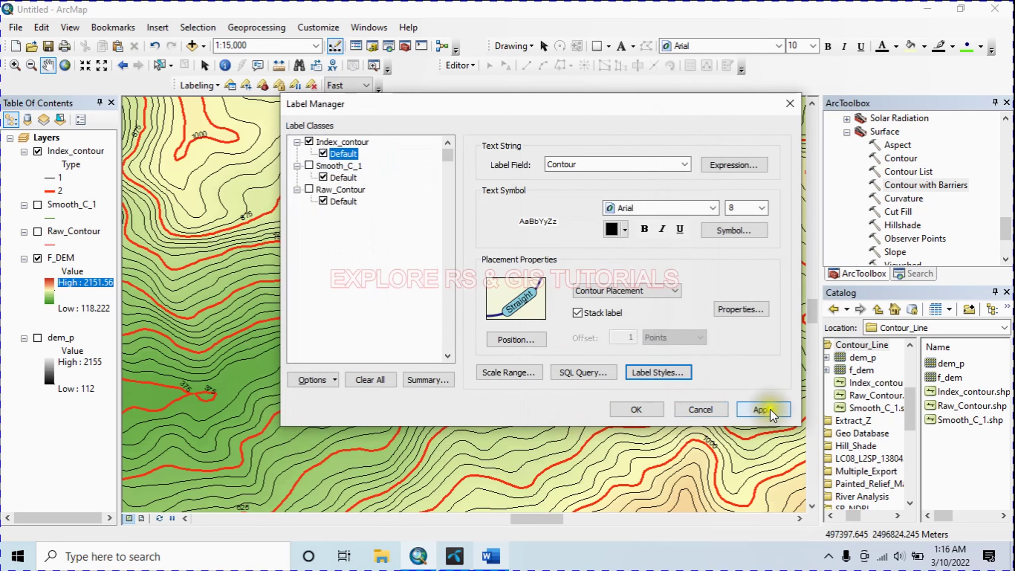
left_click(636, 410)
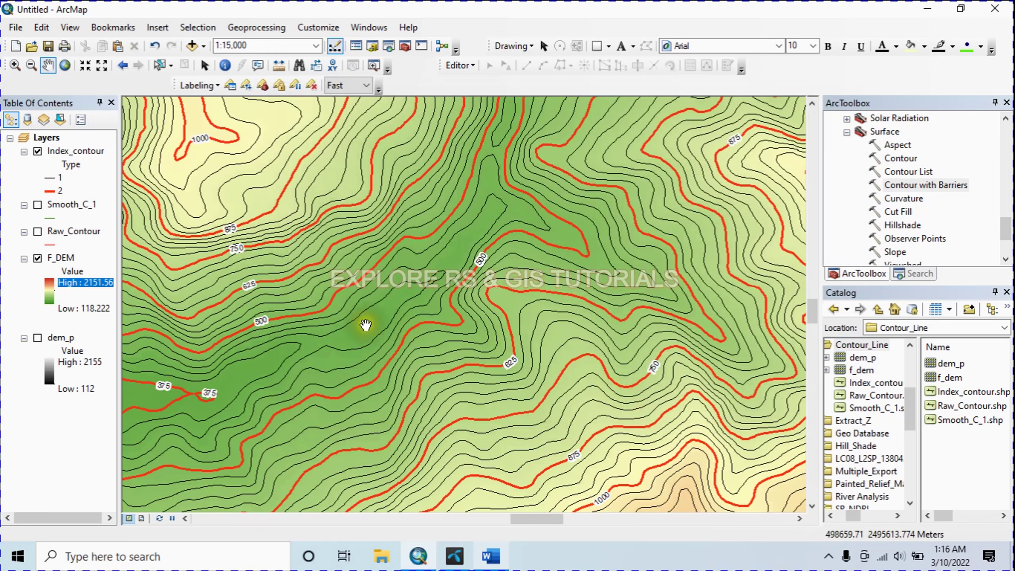
Step: Turn on the 3D Analyst tools and launch ArcScene, dismissing its Getting Started dialog
left_click_drag(363, 329, 380, 340)
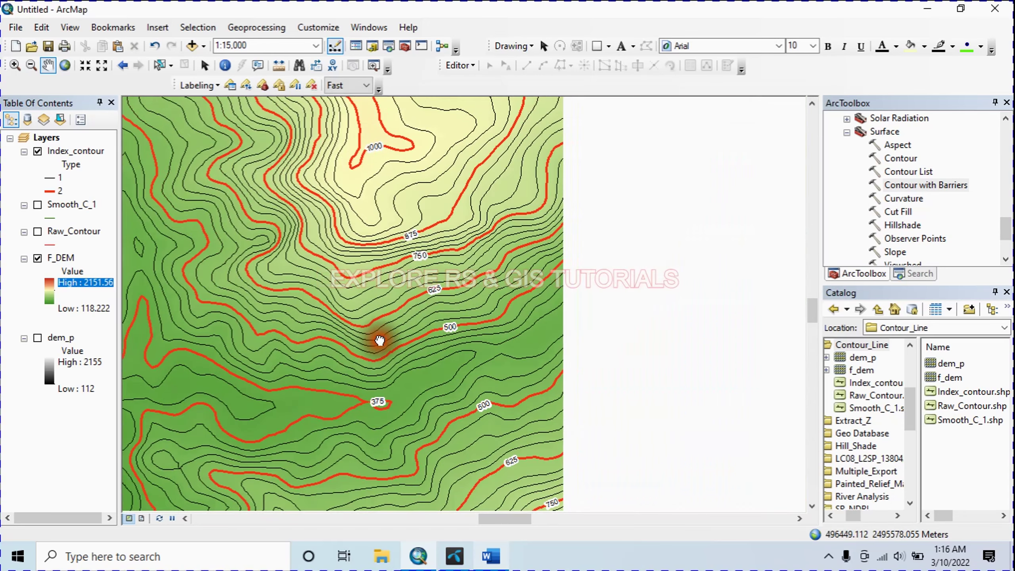
scroll(465, 289, "down", 2)
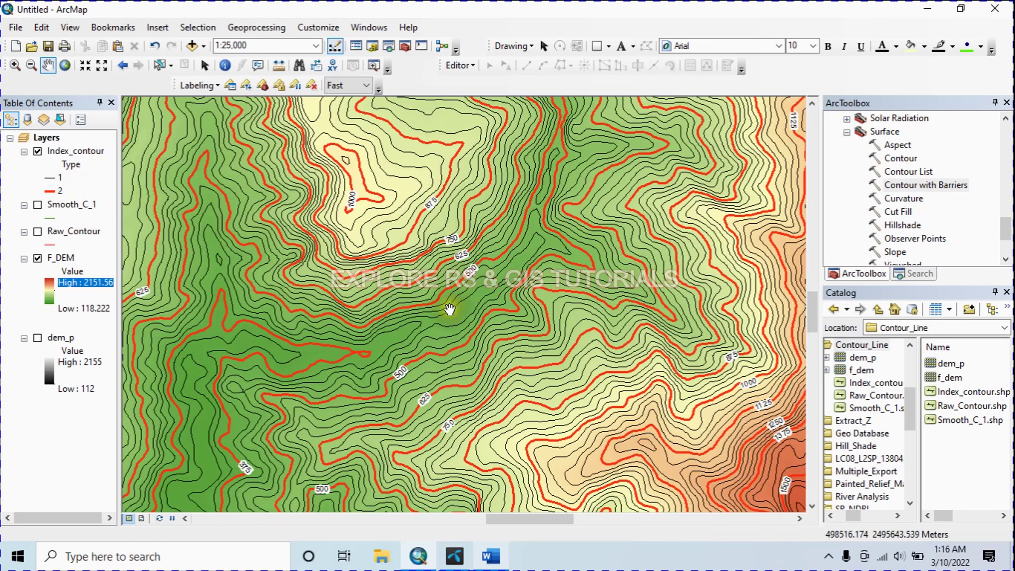
scroll(452, 238, "down", 1)
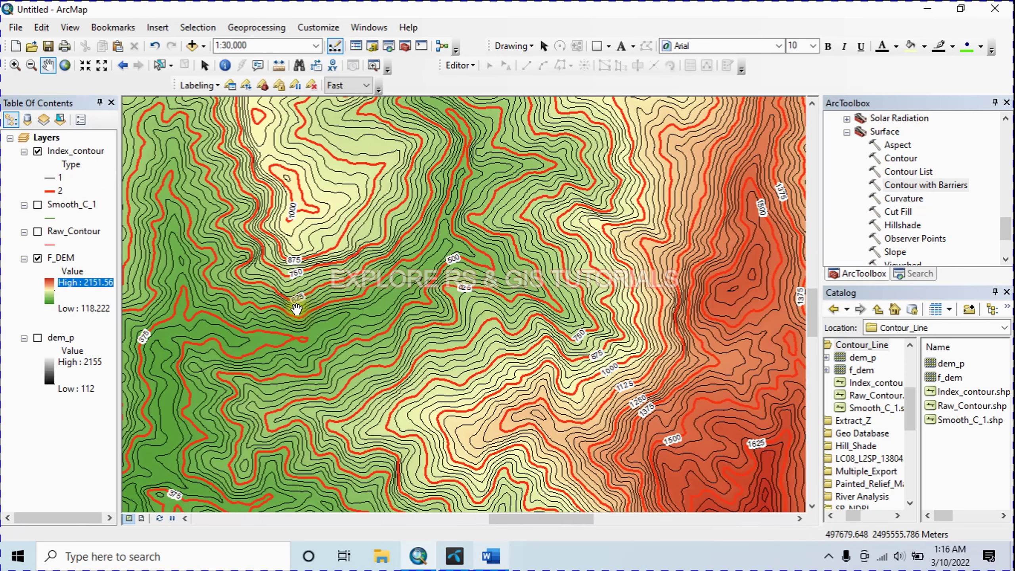
left_click_drag(443, 298, 424, 297)
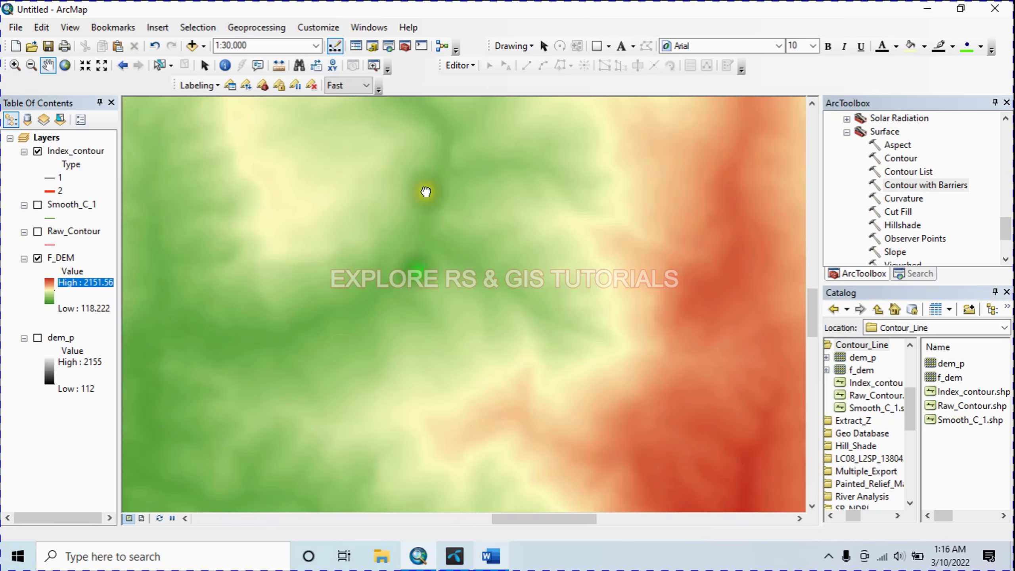
right_click(420, 76)
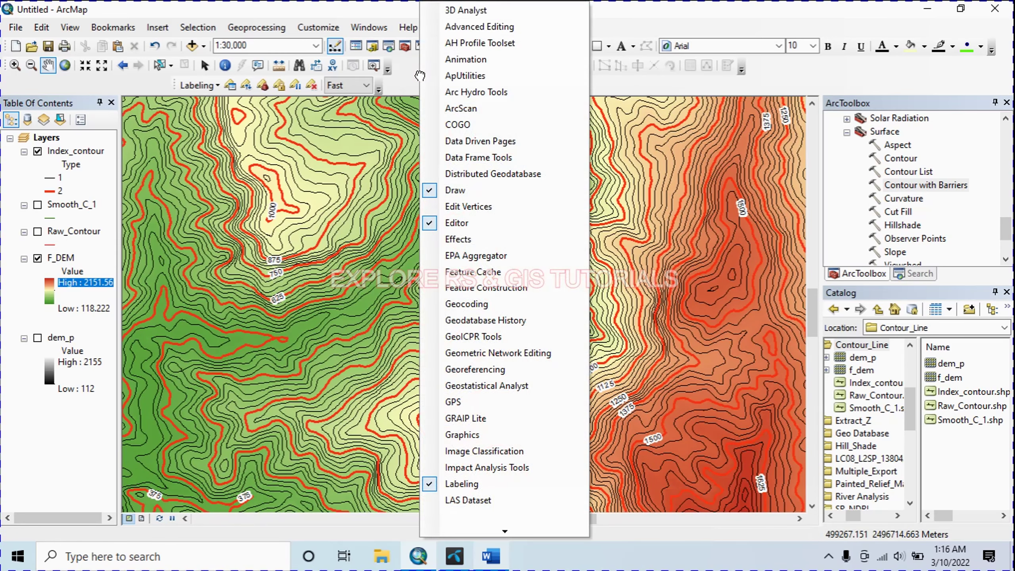
left_click(465, 11)
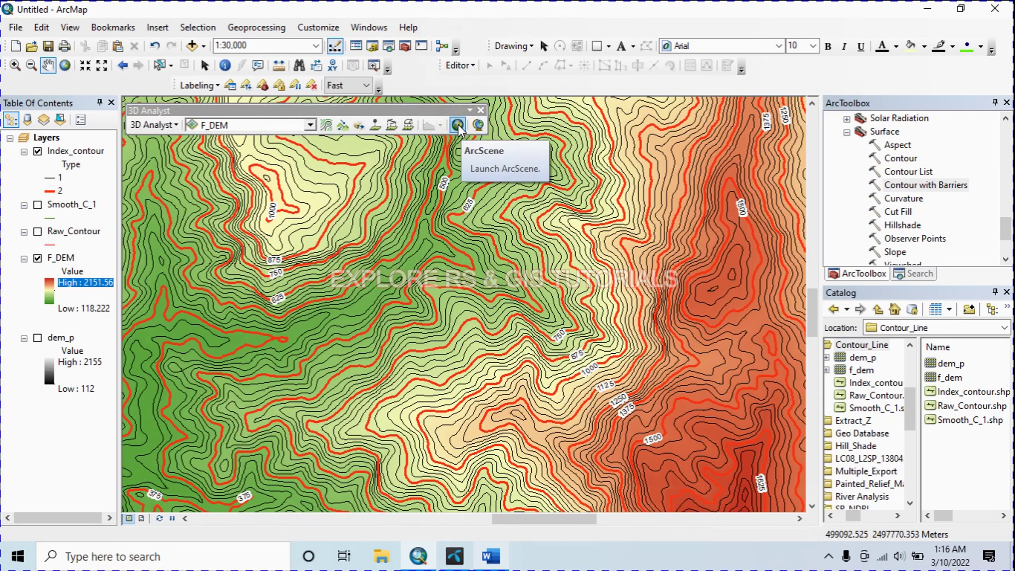
left_click(458, 125)
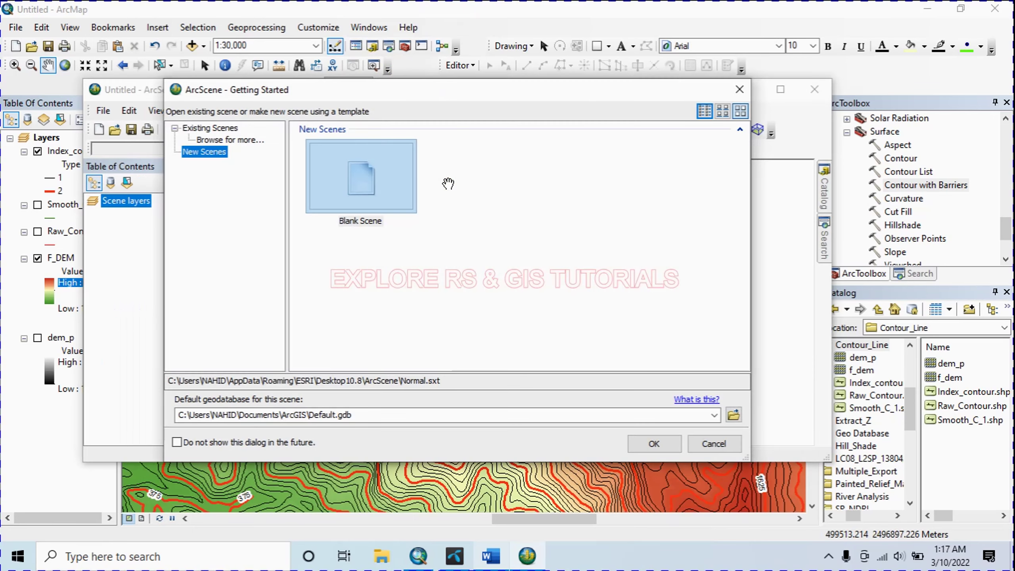
left_click(735, 91)
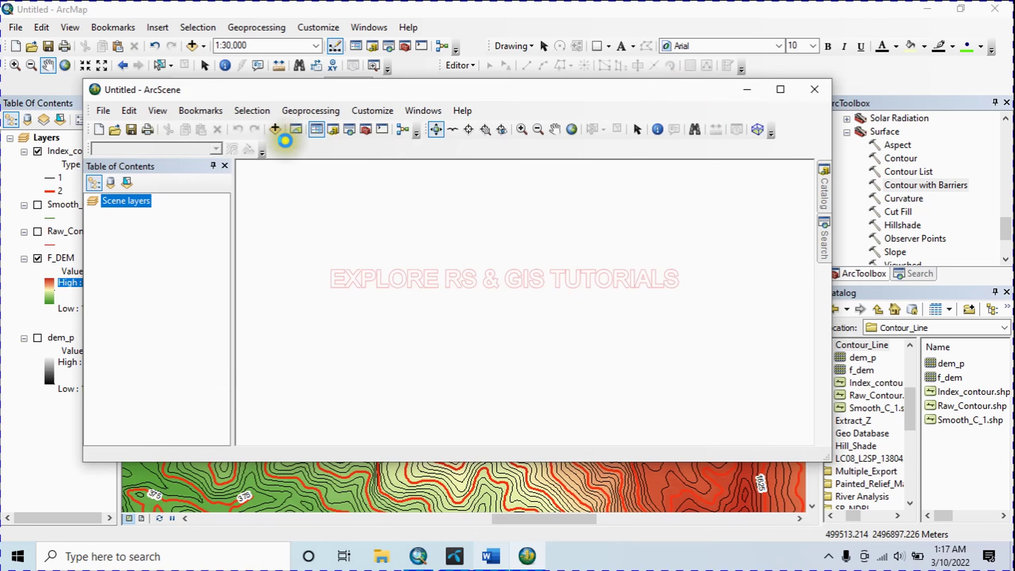
Step: Add f_dem and Index_contour.shp from the Contour_Line folder to the maximized scene and hide Index_contour
left_click(275, 129)
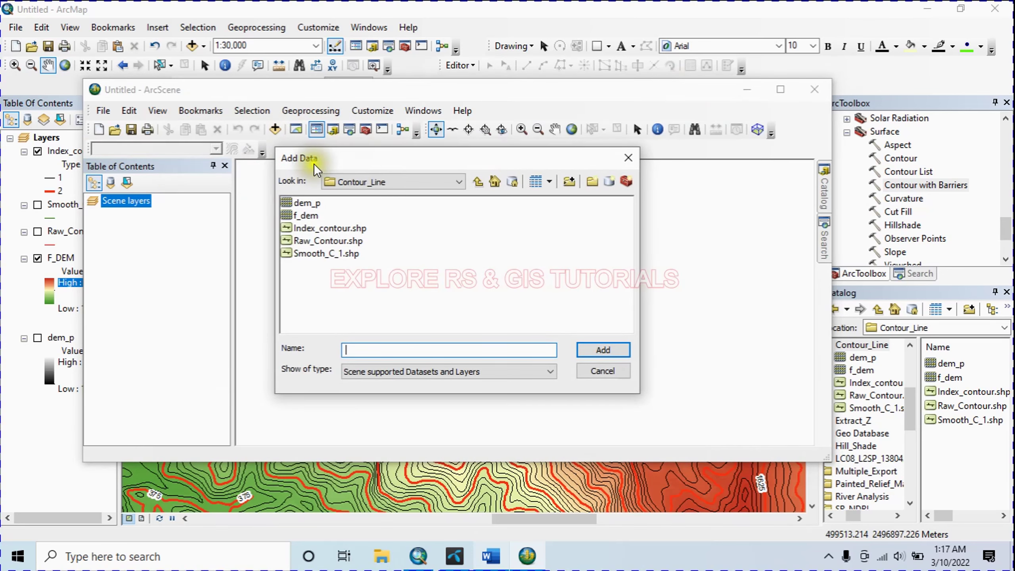
left_click(306, 216)
left_click(330, 228, "ctrl")
left_click(603, 350)
left_click(780, 89)
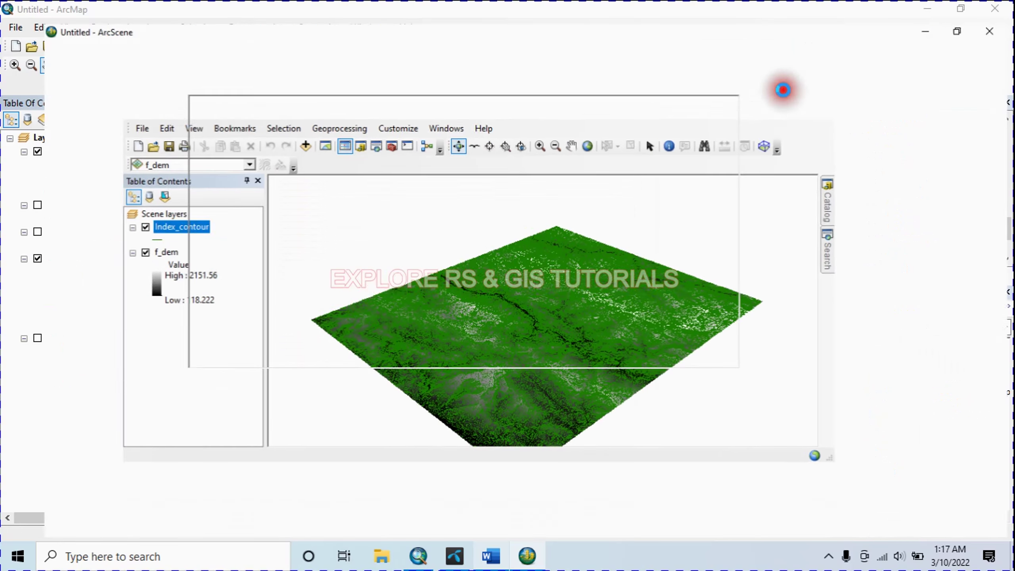
left_click(24, 129)
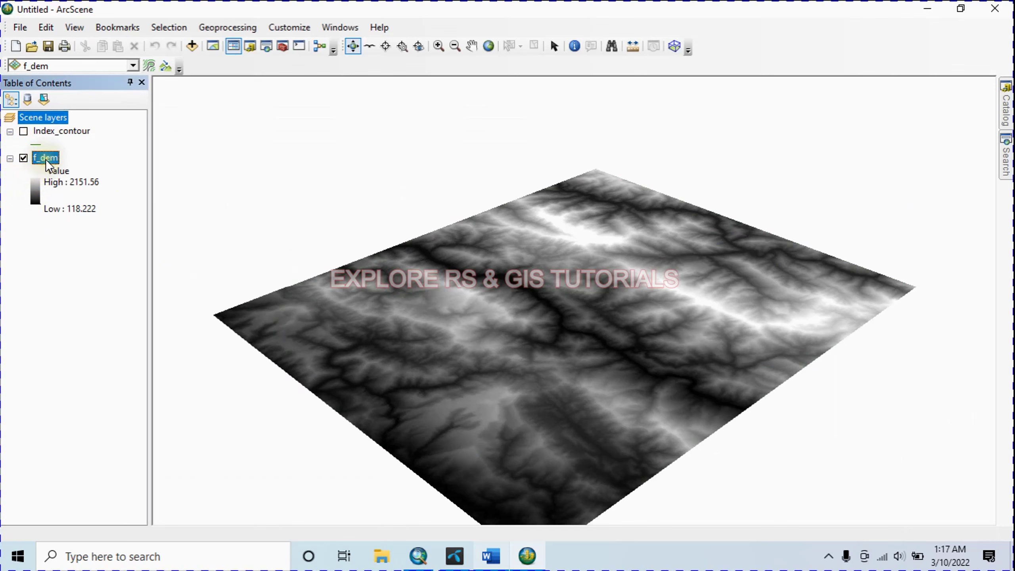
Step: Set the base heights of f_dem to float on the custom surface E:\GIS\Contour_Line\f_dem
right_click(46, 159)
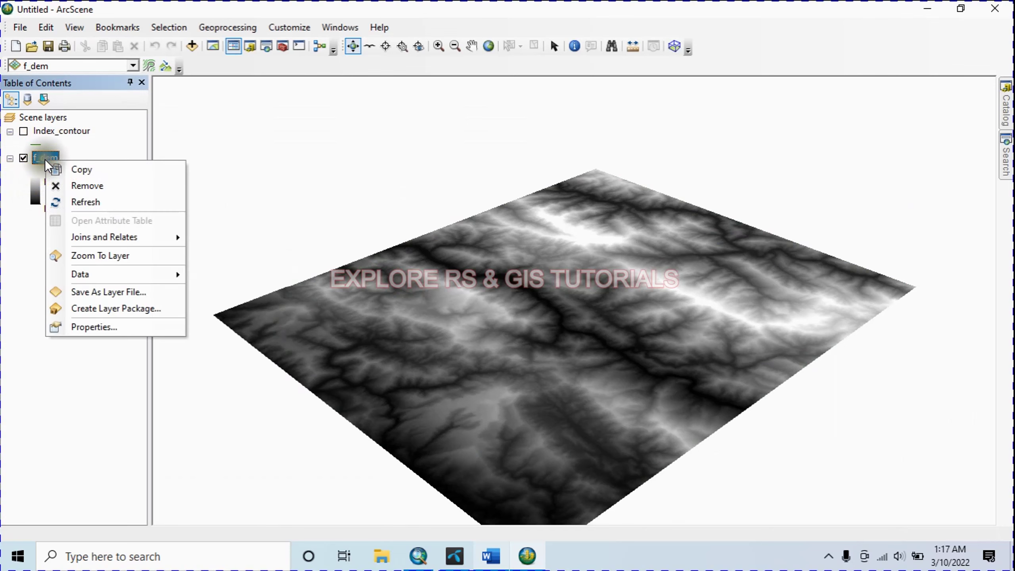
left_click(80, 326)
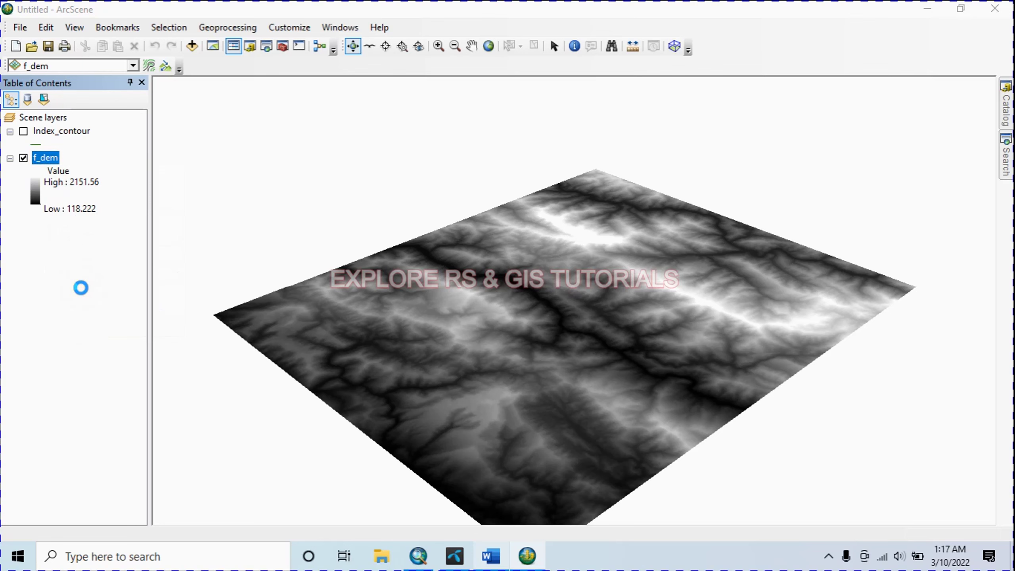
left_click(487, 79)
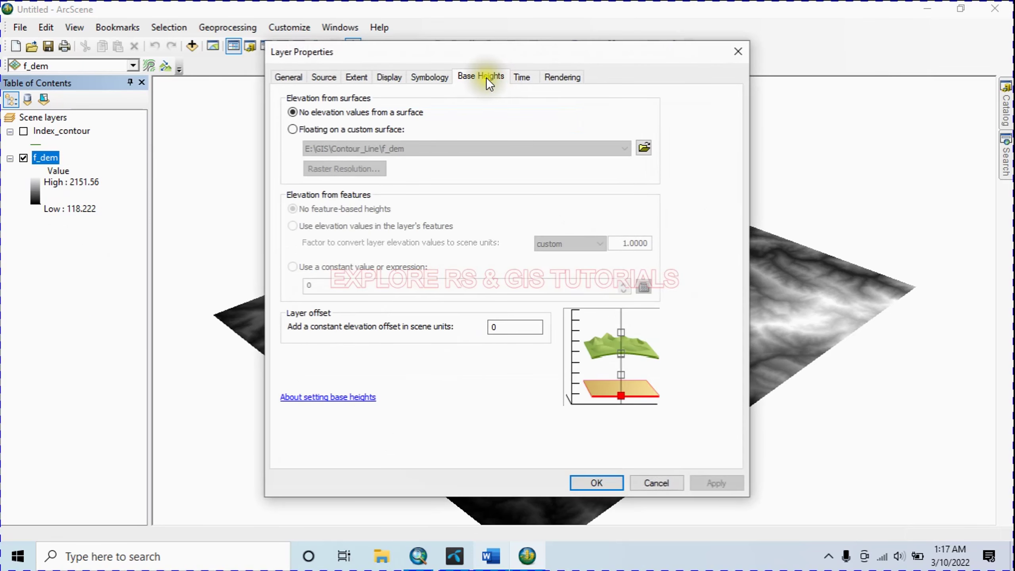
left_click(293, 129)
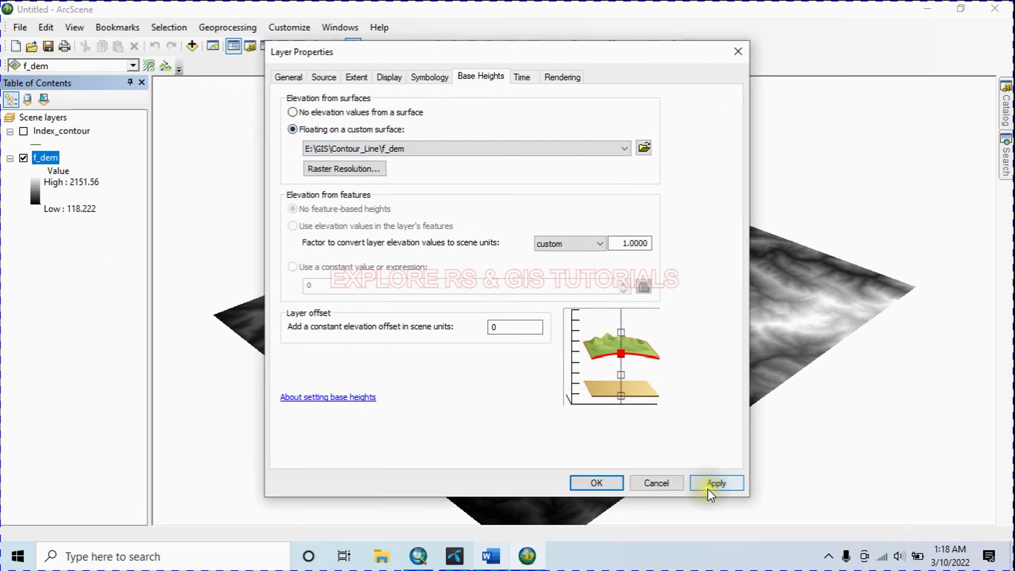
left_click(721, 485)
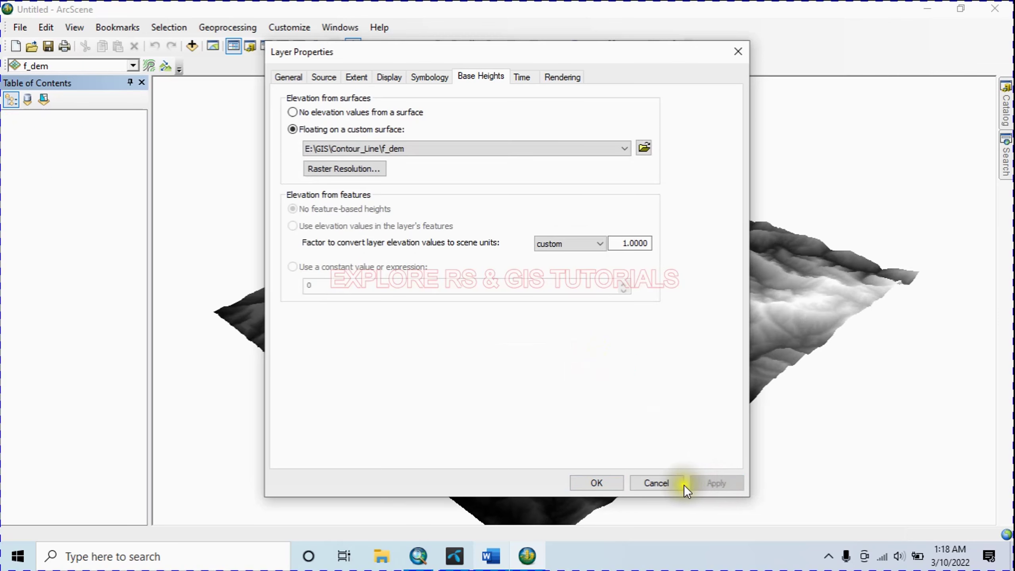
left_click(606, 484)
Step: Apply the green-yellow-brown-purple-white elevation color ramp to f_dem in the 3D scene
left_click_drag(567, 356, 550, 341)
left_click(37, 192)
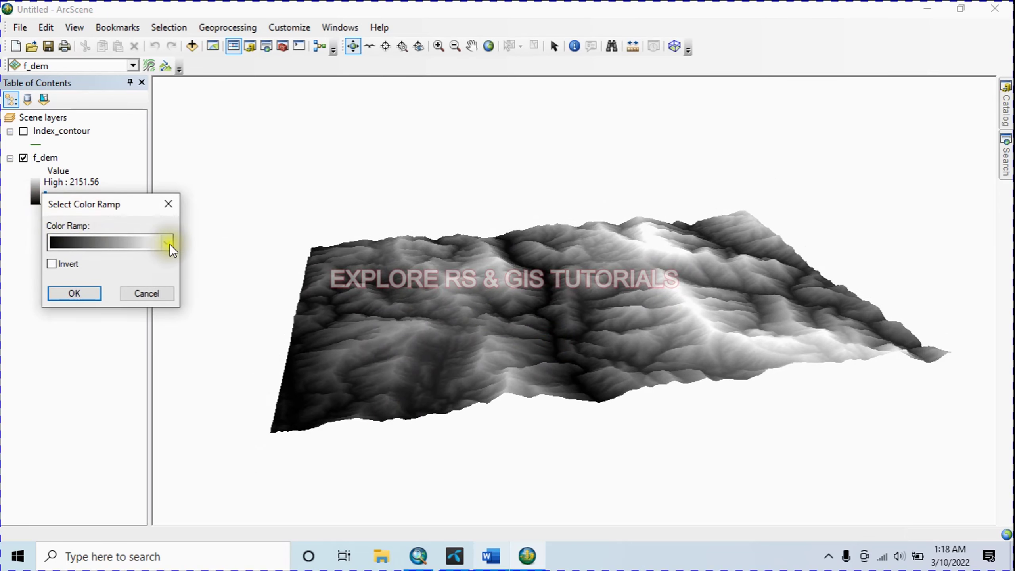
left_click(167, 243)
left_click(160, 242)
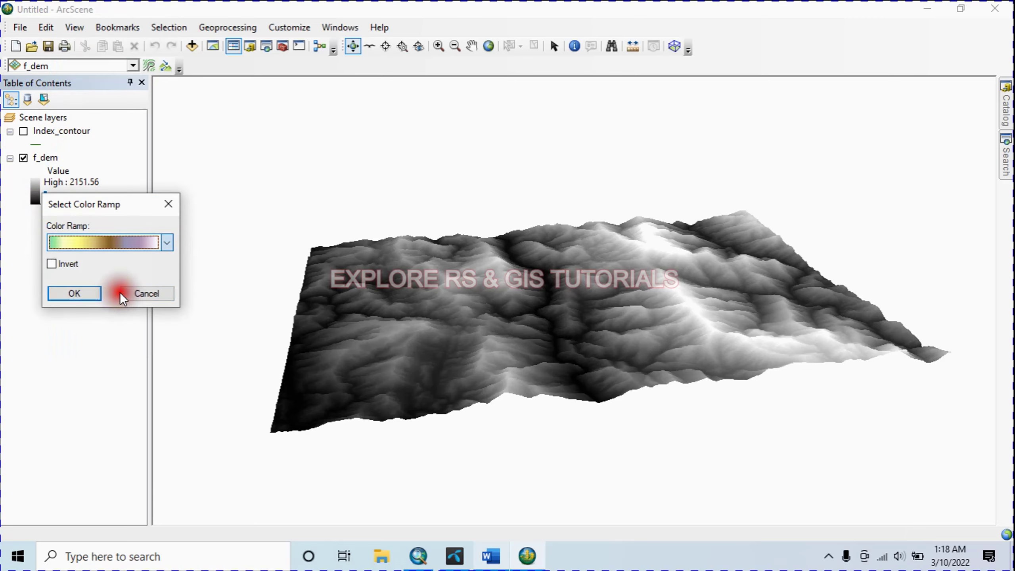
left_click(85, 294)
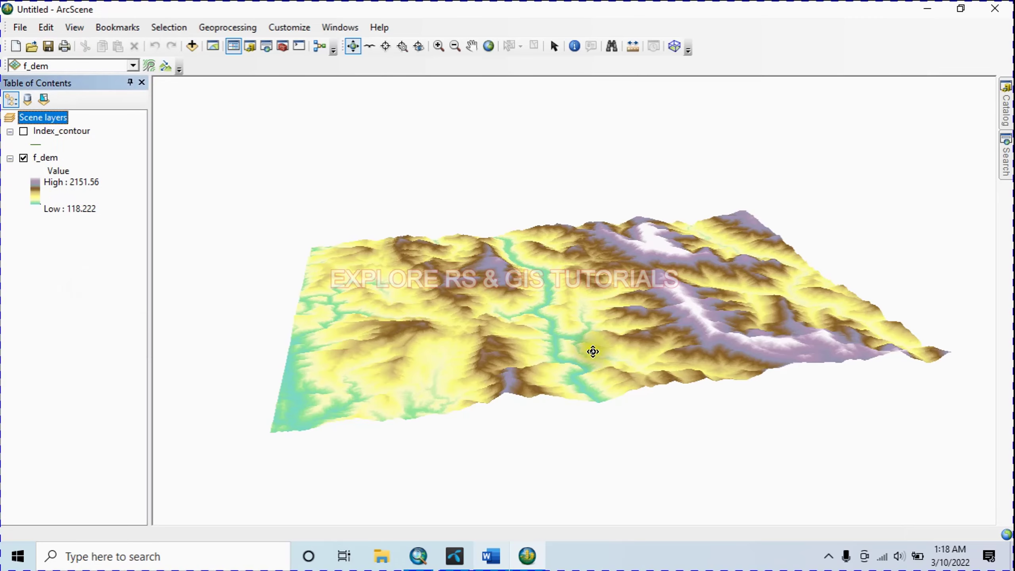
Step: Show Index_contour and float its base heights on the custom surface E:\GIS\Contour_Line\f_dem, with an elevation conversion factor of 1.001
left_click_drag(593, 352, 437, 444)
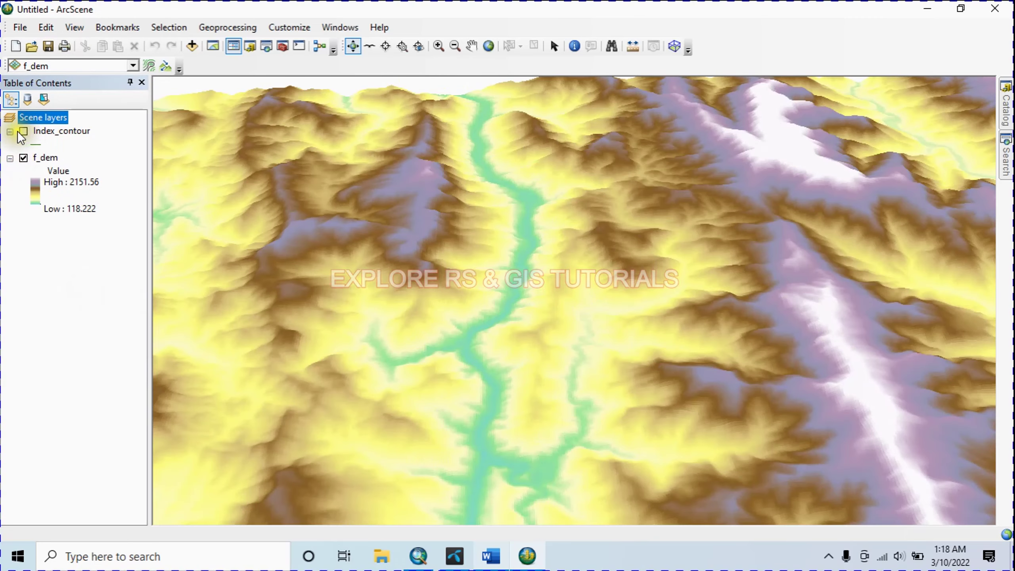
left_click(22, 131)
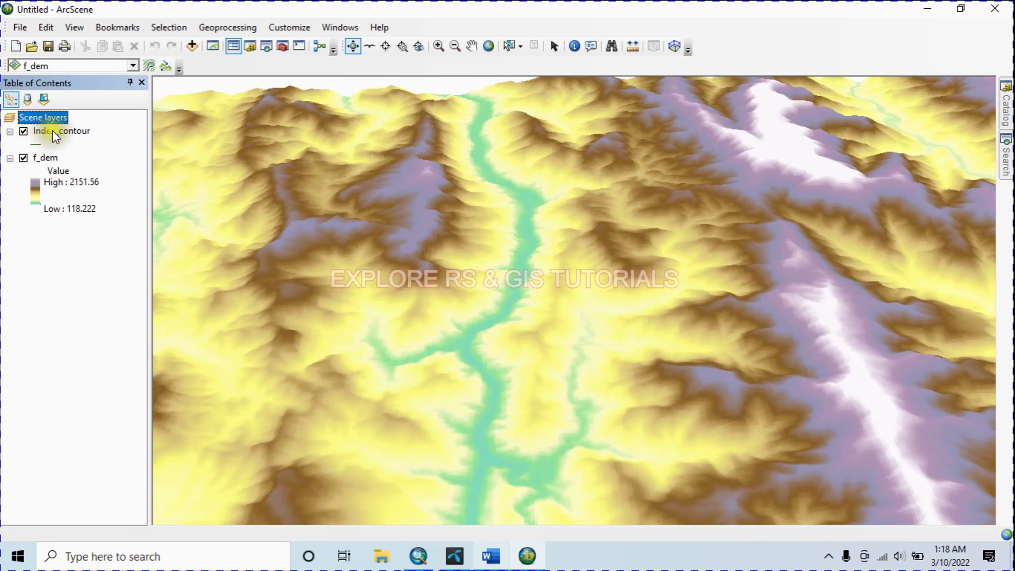
right_click(65, 130)
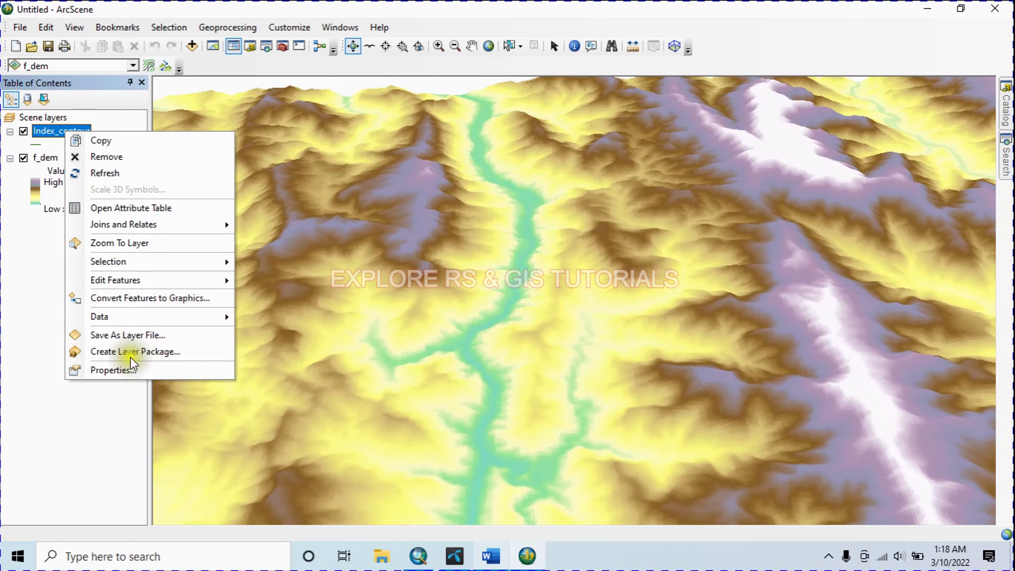
left_click(130, 373)
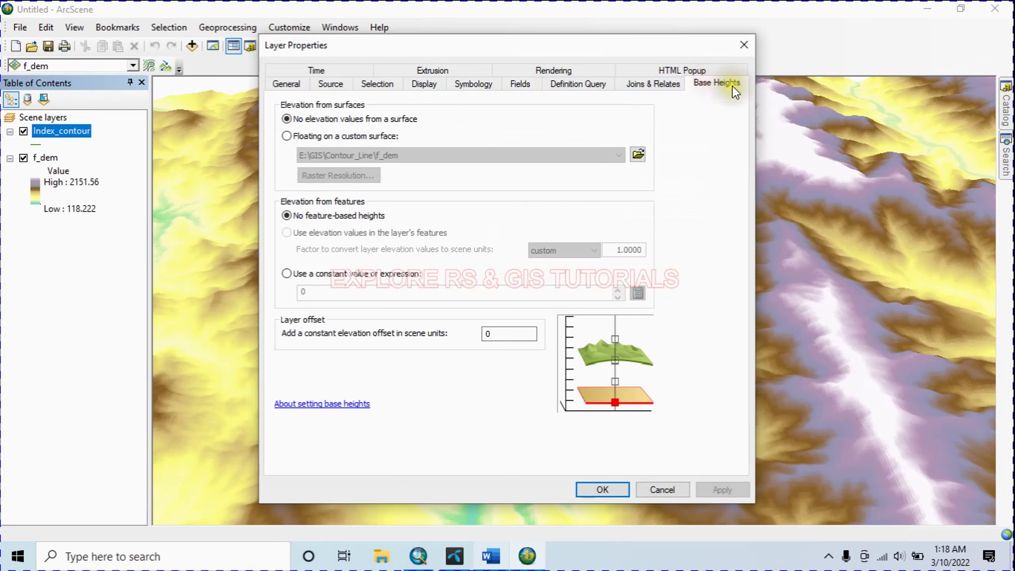
left_click(287, 136)
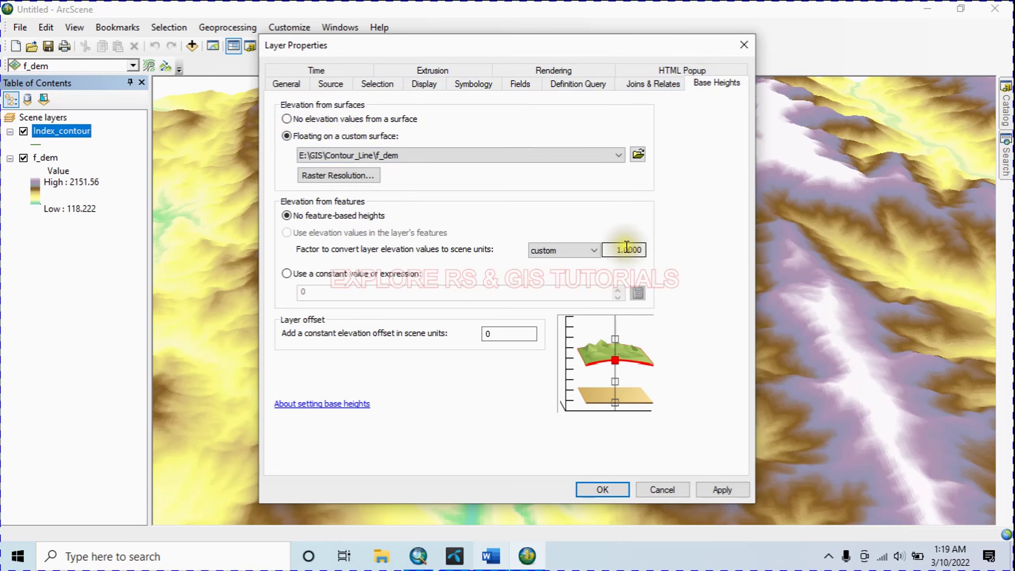
left_click_drag(623, 249, 645, 244)
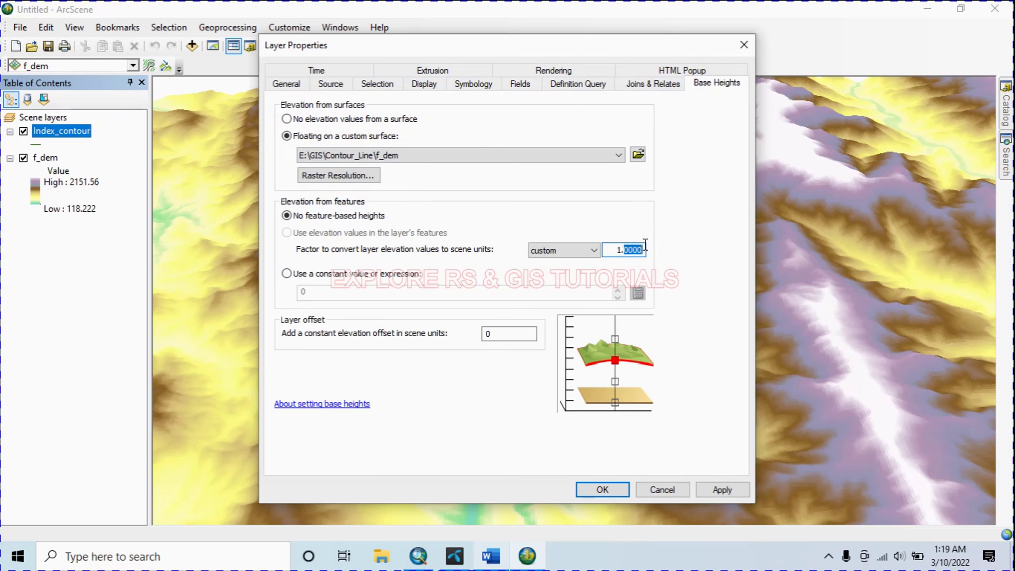
type("001")
left_click(719, 489)
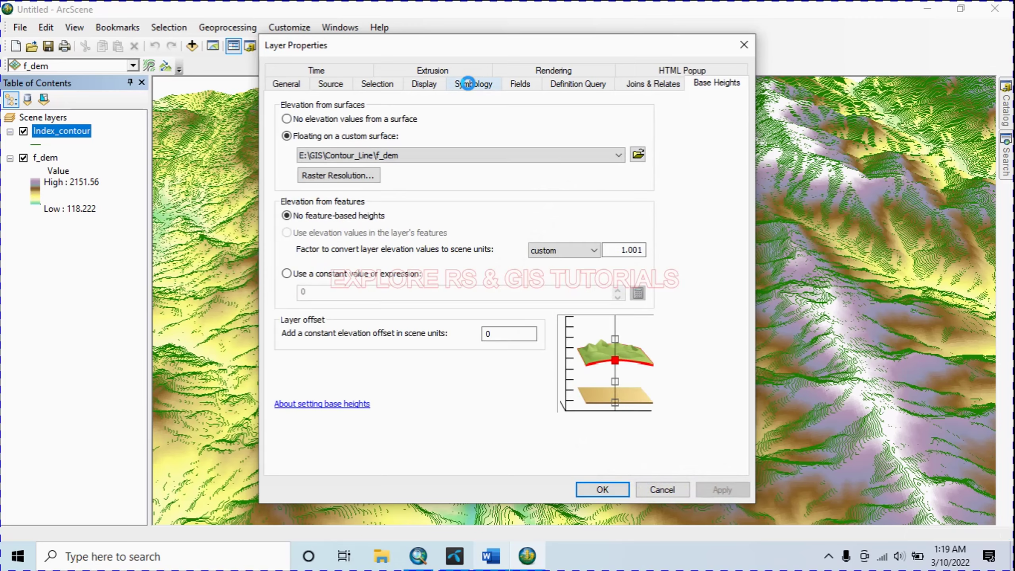
Step: Symbolize Index_contour by unique values of the Type field, adding all values
left_click(473, 86)
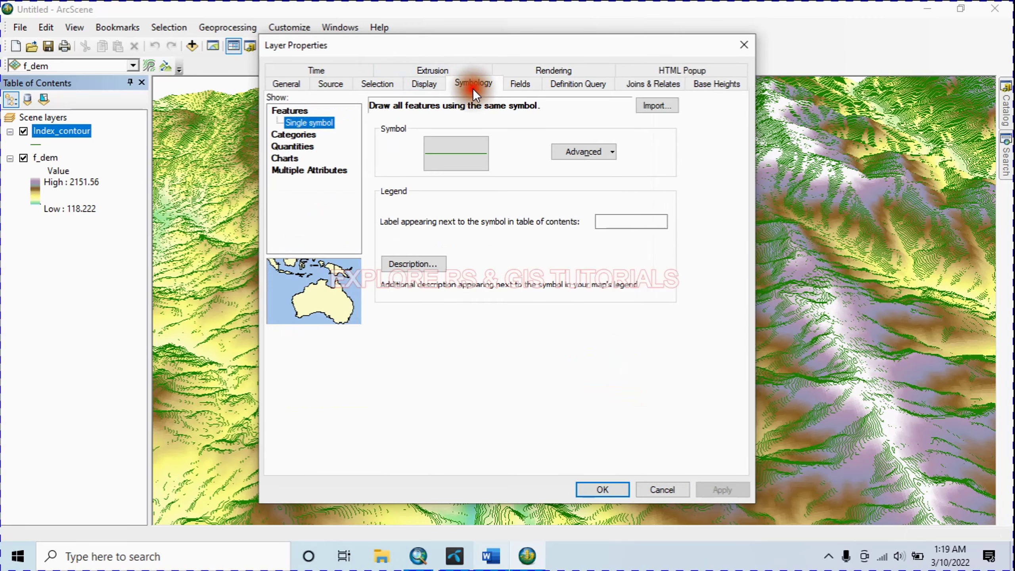
left_click(280, 136)
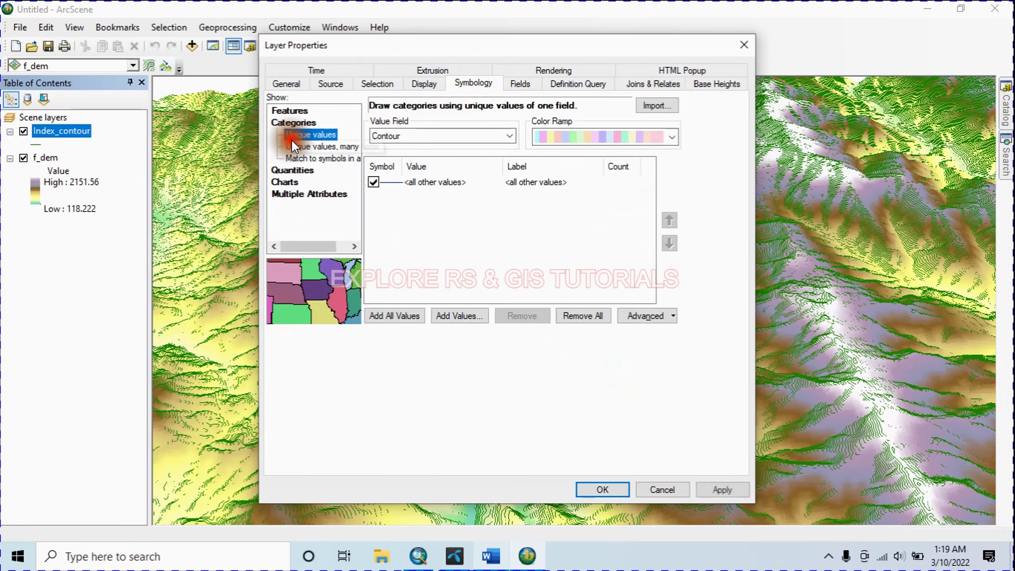
left_click(424, 136)
left_click(385, 148)
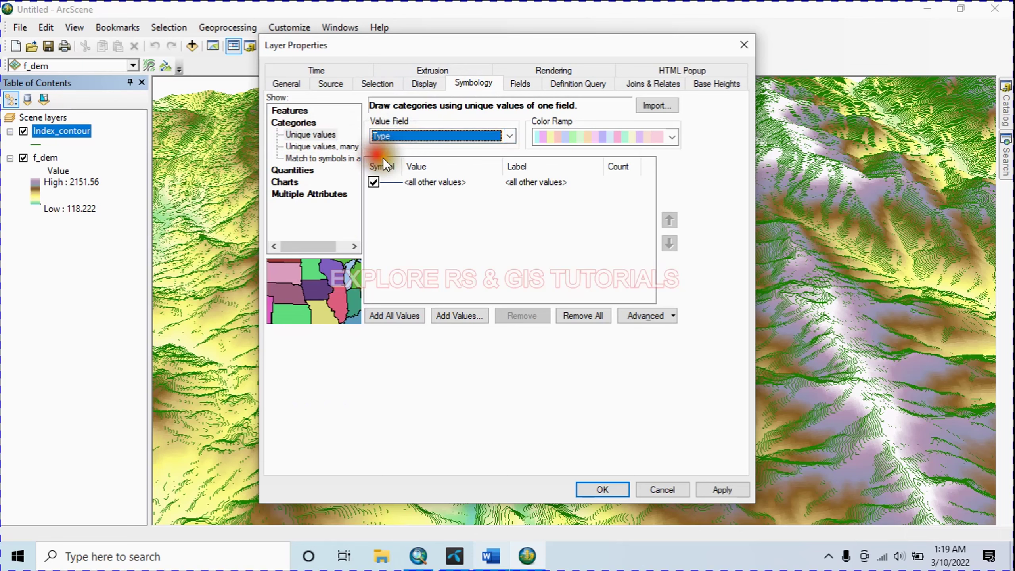
left_click(406, 316)
Step: Assign the red Highway Ramp line symbol to the type 2 contours
double_click(387, 219)
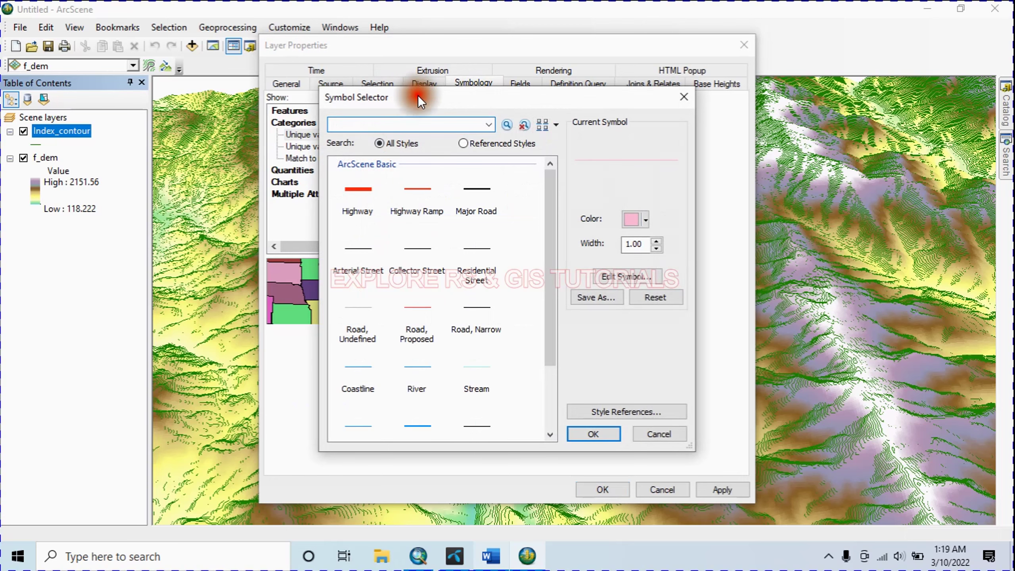
mouse_move(418, 96)
left_mouse_down()
mouse_move(404, 282)
mouse_move(413, 76)
left_mouse_up()
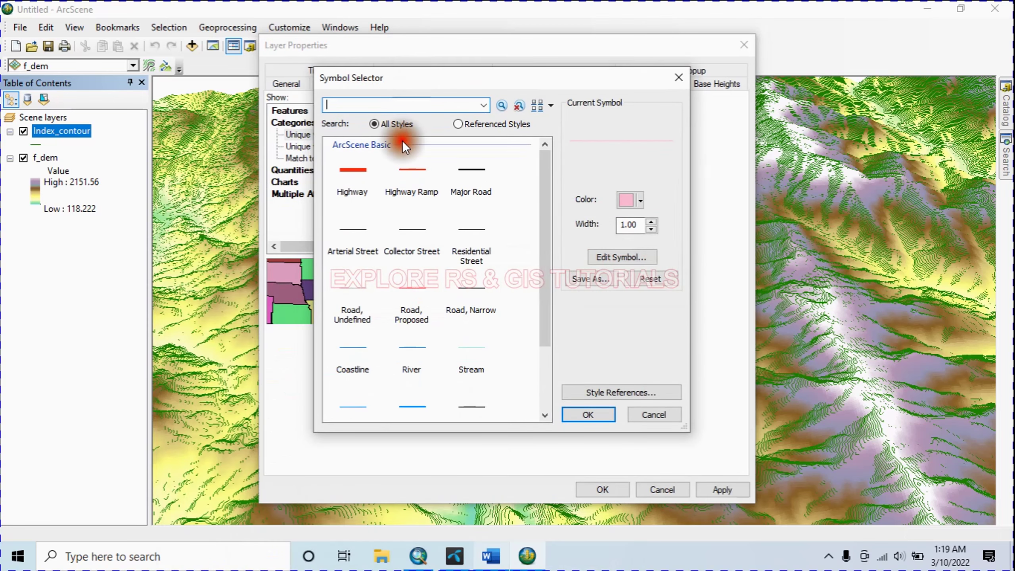
left_click(406, 176)
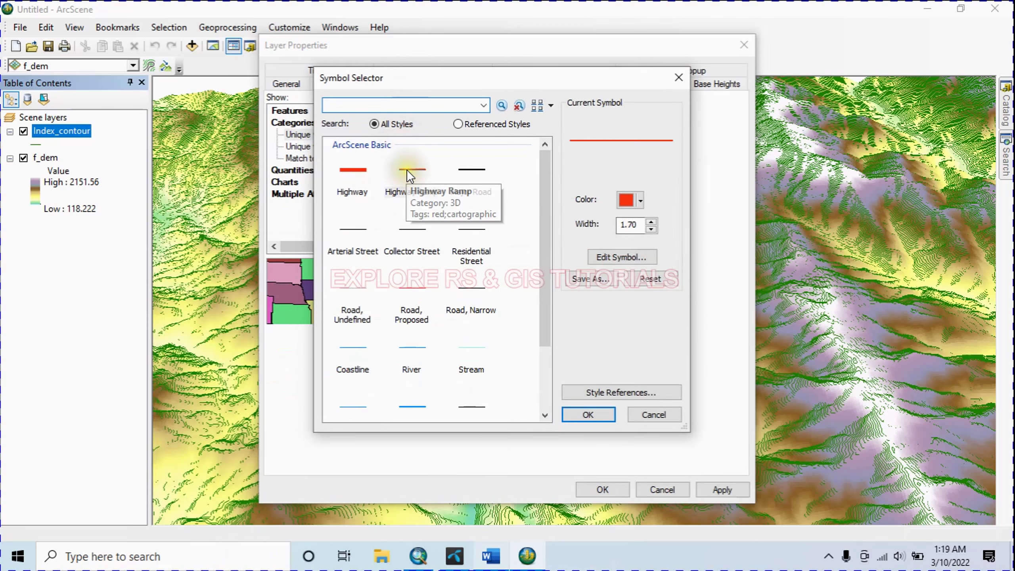
left_click(585, 413)
Step: Color the type 1 contour lines Gray 60% and apply the symbology to the Index_contour layer
double_click(390, 201)
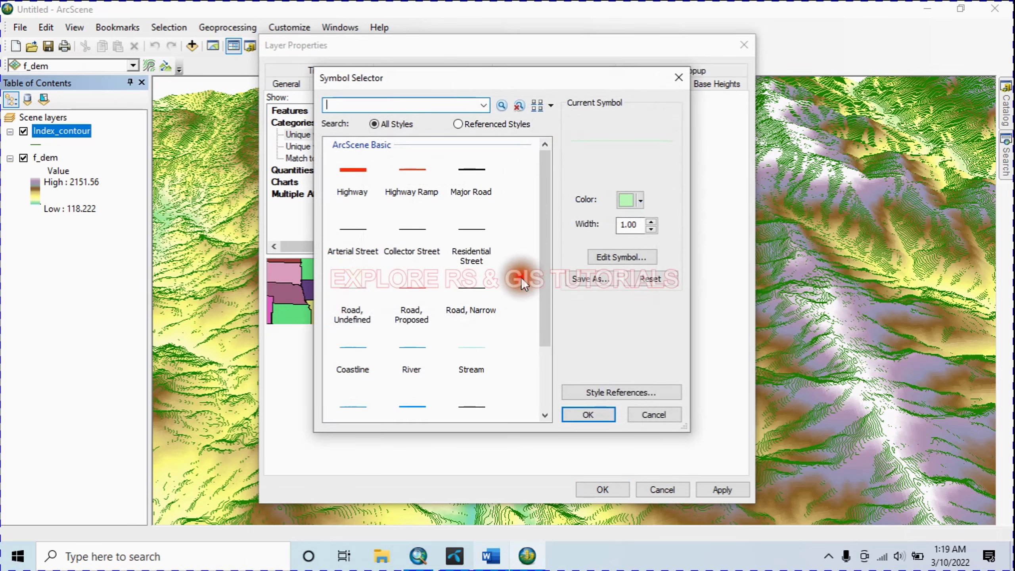
left_click(641, 199)
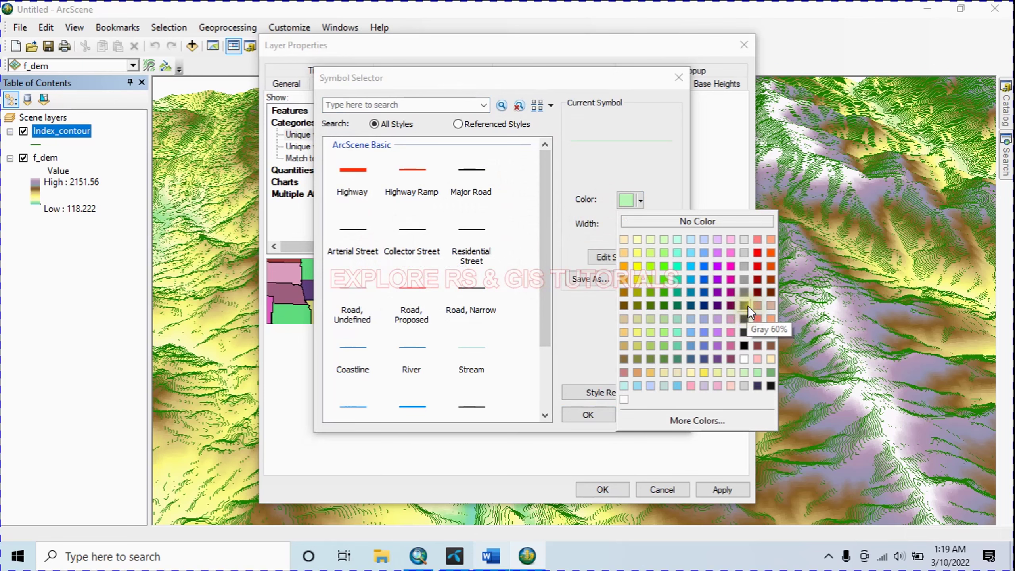
left_click(745, 306)
left_click(588, 415)
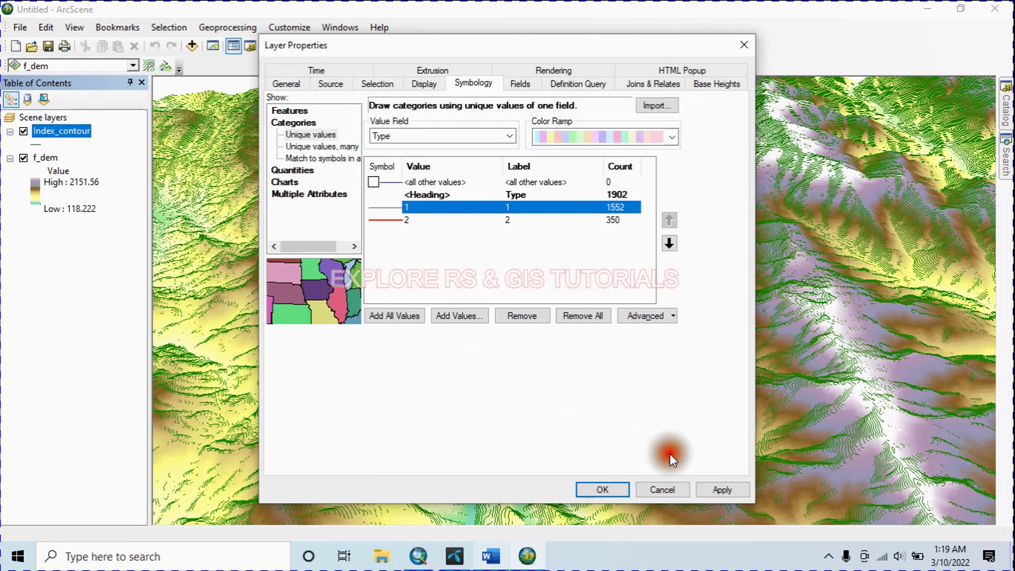
left_click(709, 488)
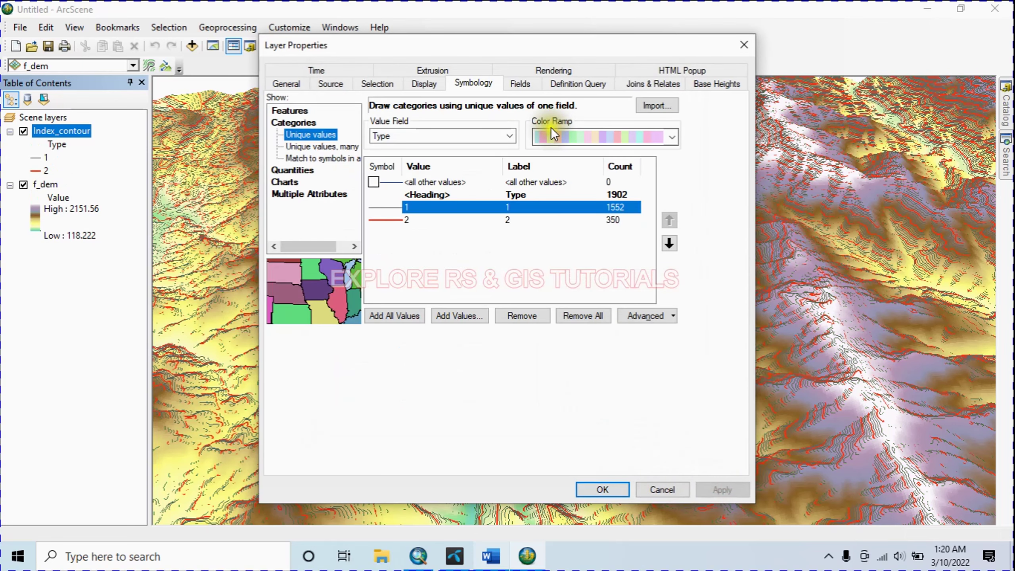
left_click_drag(514, 45, 1011, 92)
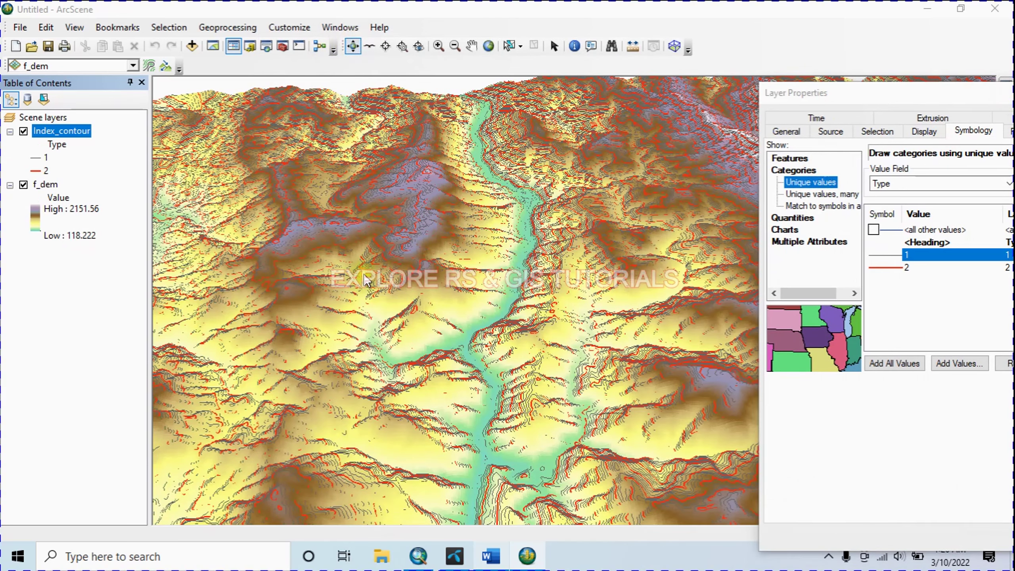
left_click_drag(948, 93, 593, 60)
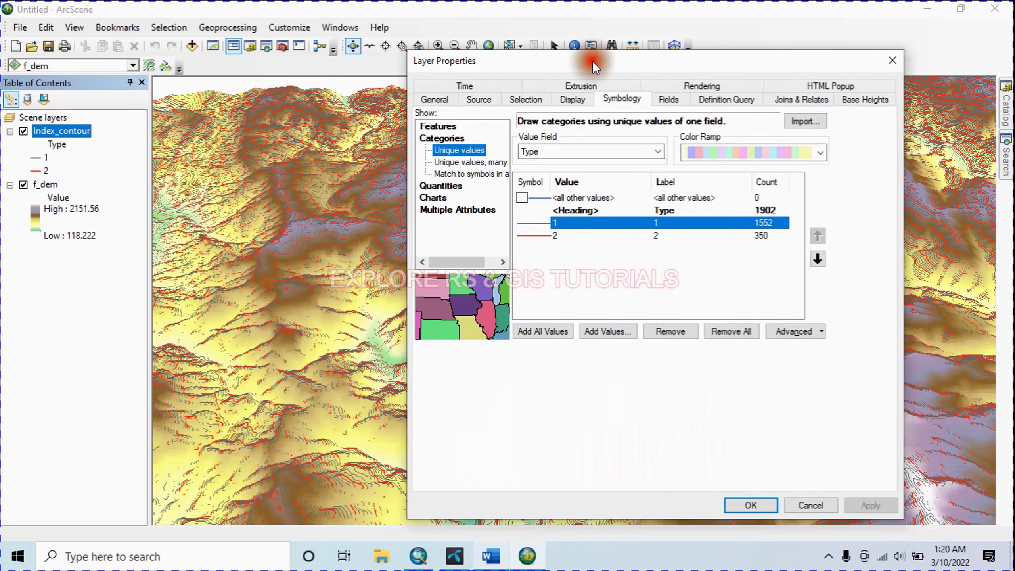
left_click(750, 505)
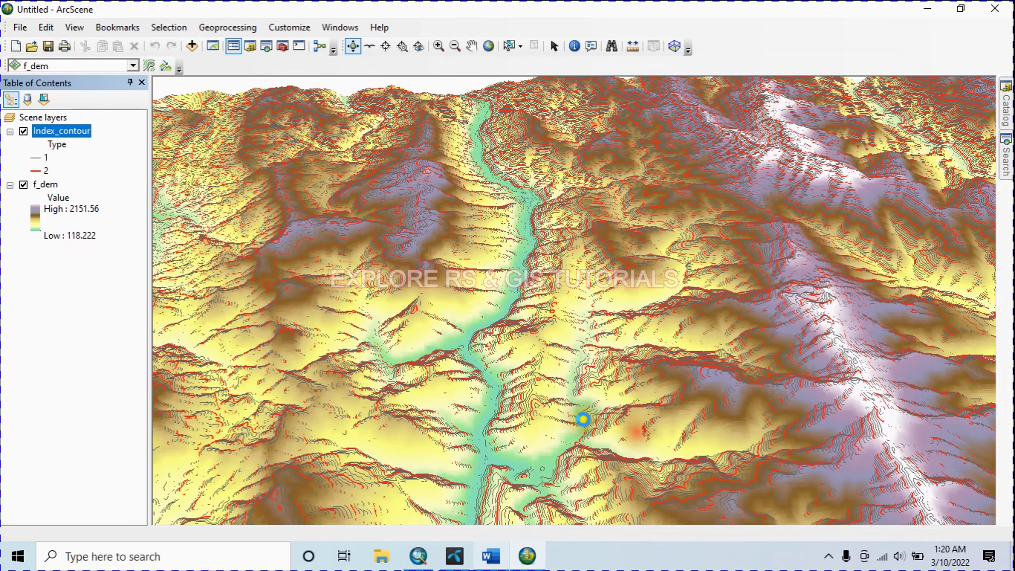
Step: Examine the red and gray contour lines draped over the f_dem terrain from several angles and distances
scroll(401, 382, "down", 6)
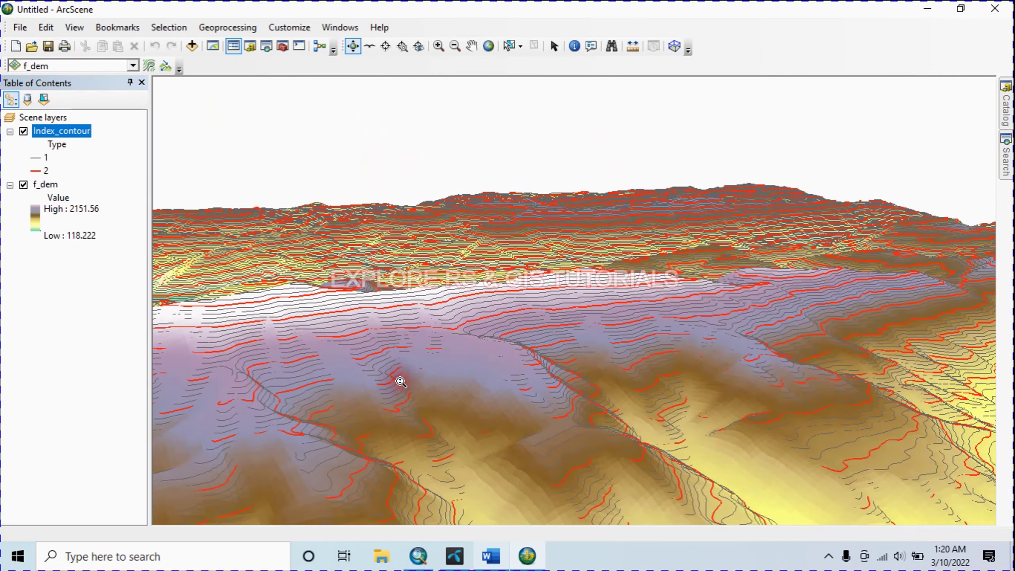
scroll(401, 382, "down", 4)
left_click_drag(404, 376, 520, 313)
left_click_drag(628, 317, 596, 283)
left_click_drag(642, 344, 701, 320)
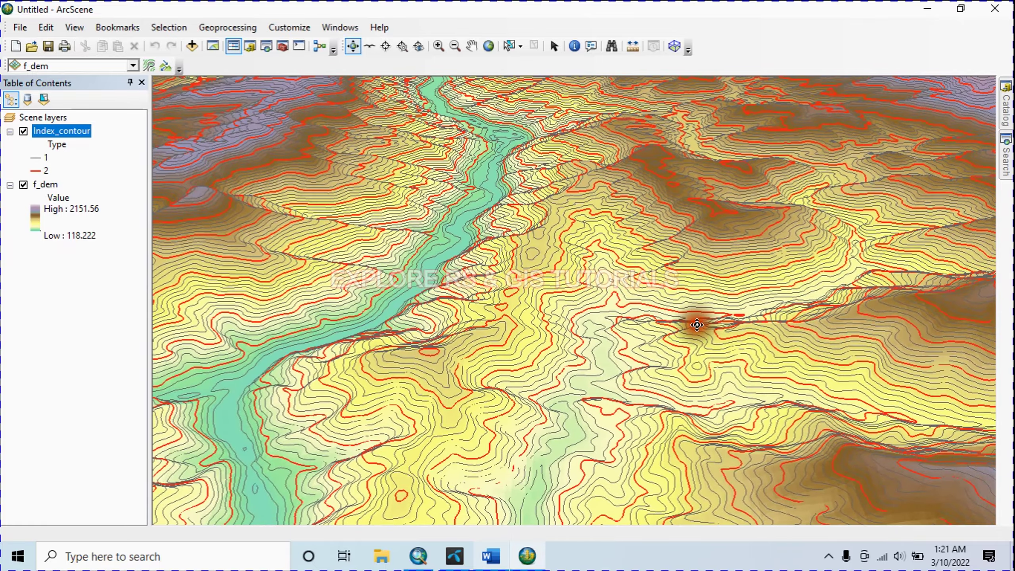